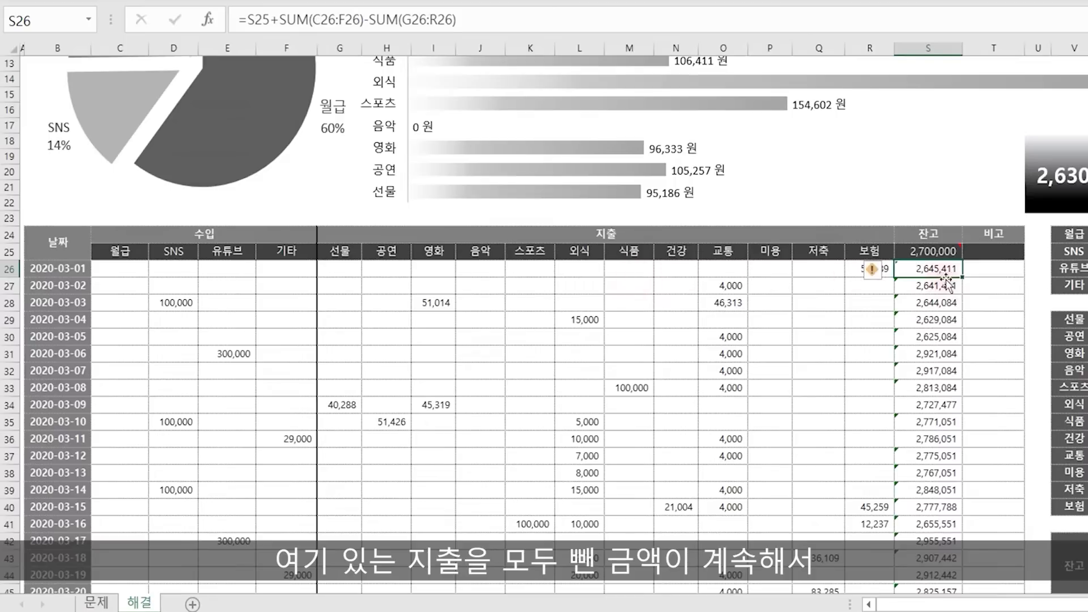
- Examine the running-balance formulas in the 잔고 column of the 해결 sheet, from S26 down to S34
key("Down")
key("Down")
key("Down")
key("Down")
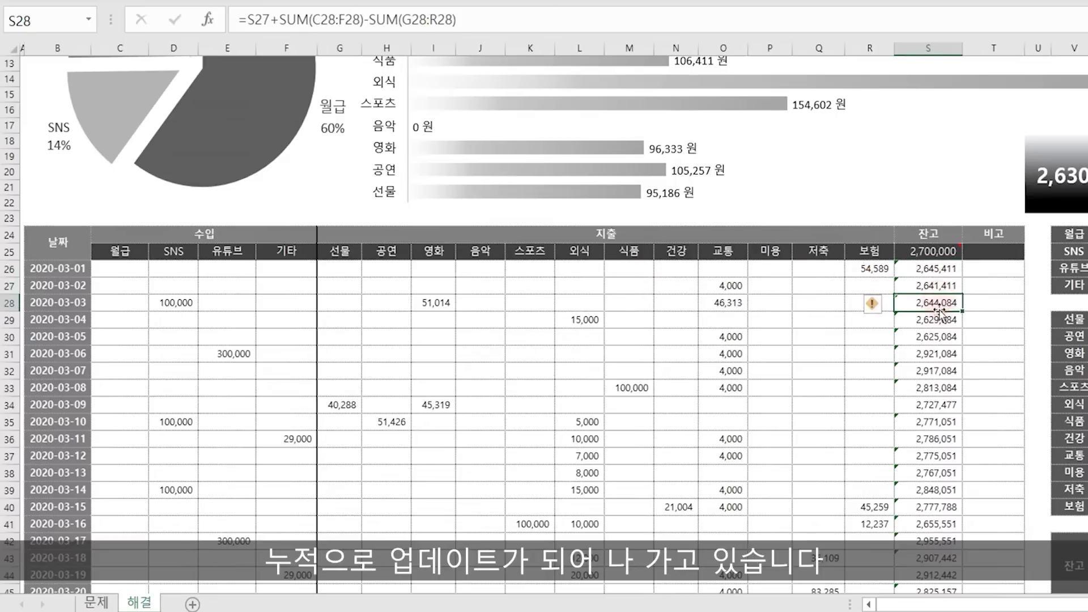
key("Down")
key("Down")
key("Down")
key("Down")
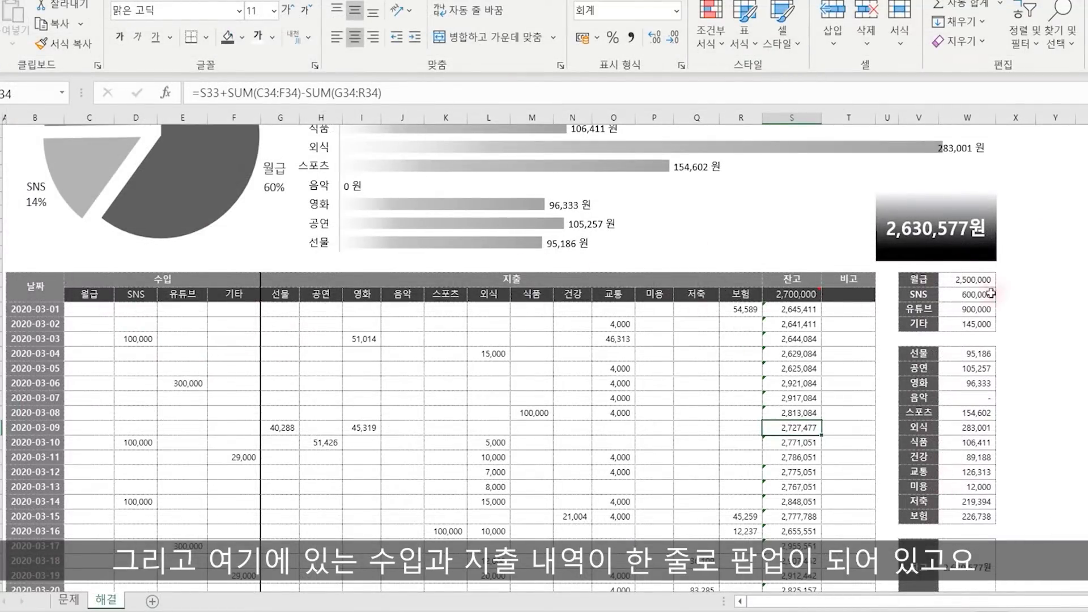
- Inspect the formulas behind the 월급 total in W24 and the 잔고 summary in W42
left_click(976, 280)
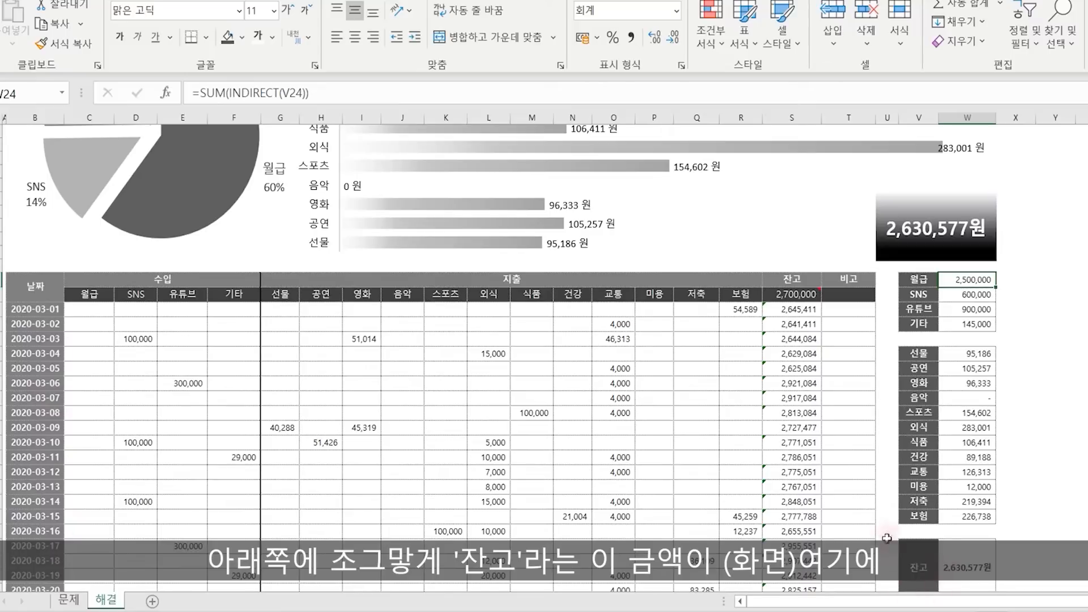
left_click(969, 567)
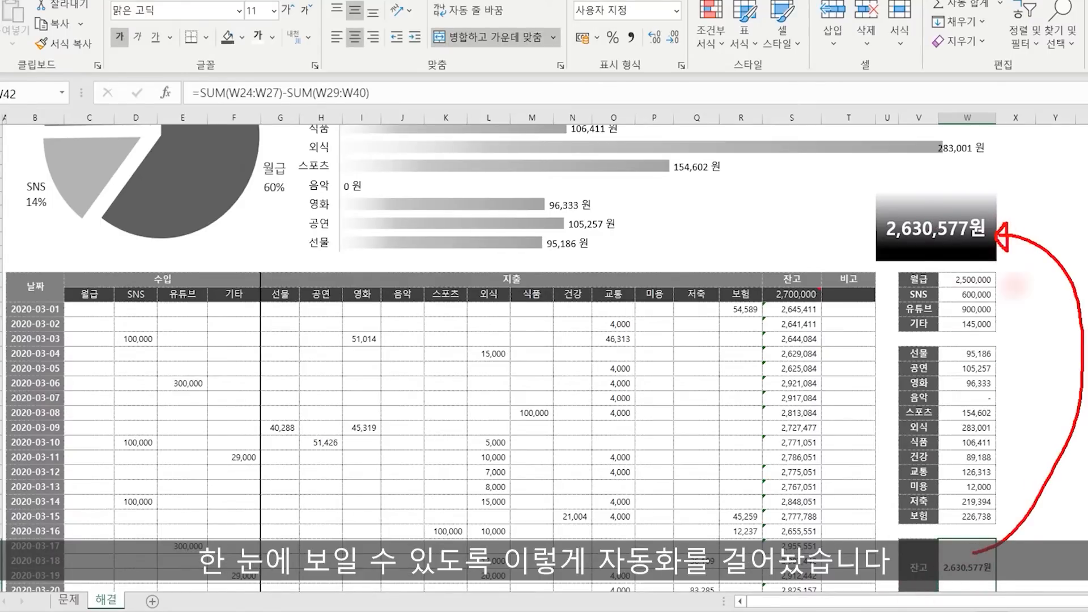
left_click(1015, 280)
scroll(630, 166, "up", 4)
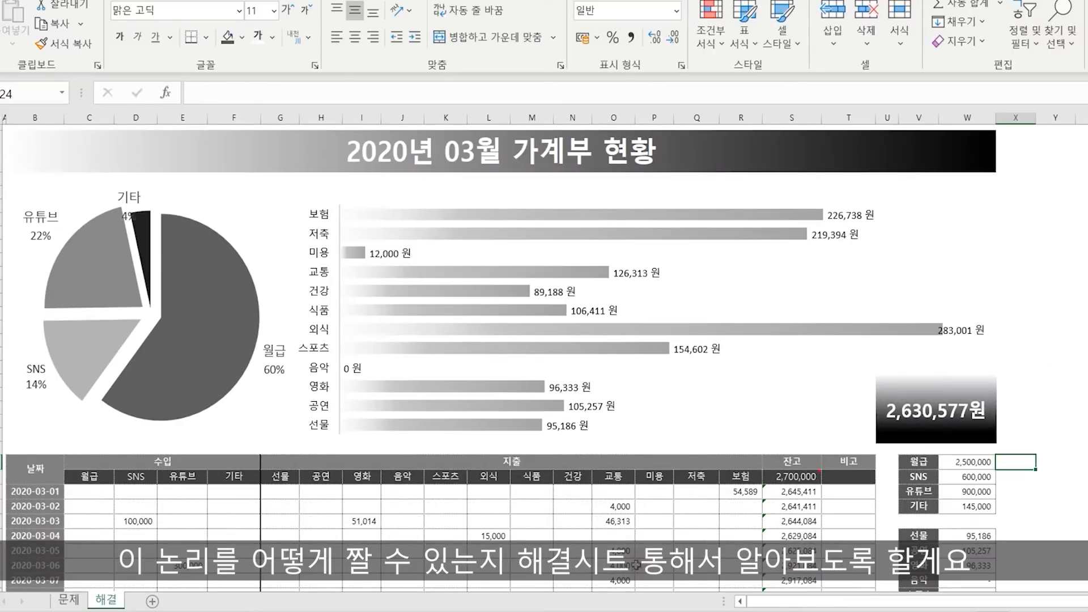
- Switch to the 문제 sheet and select the merged title cell B2
left_click(69, 599)
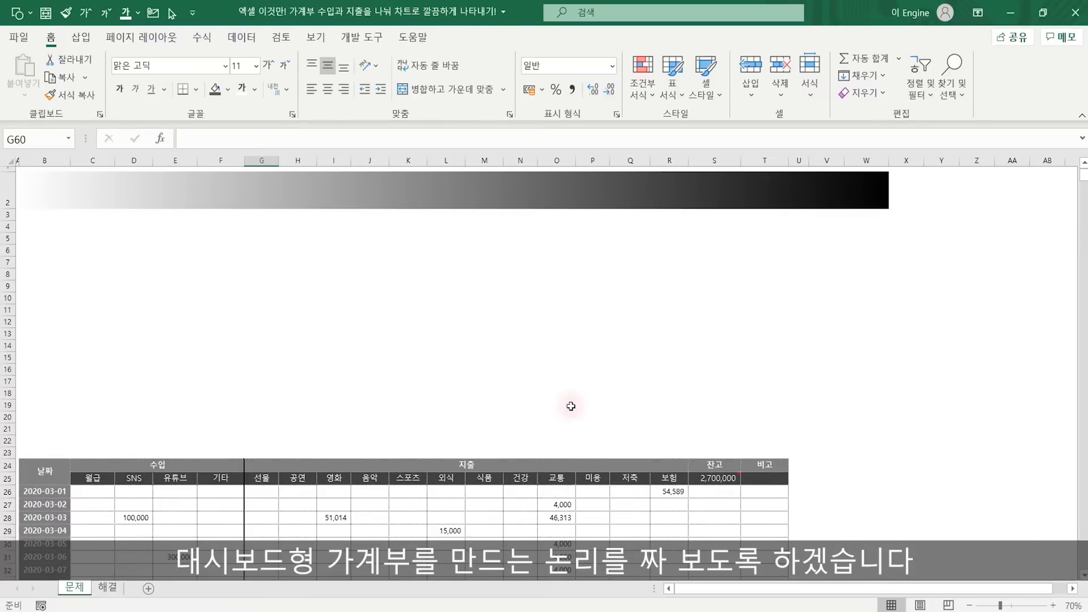
left_click(401, 187)
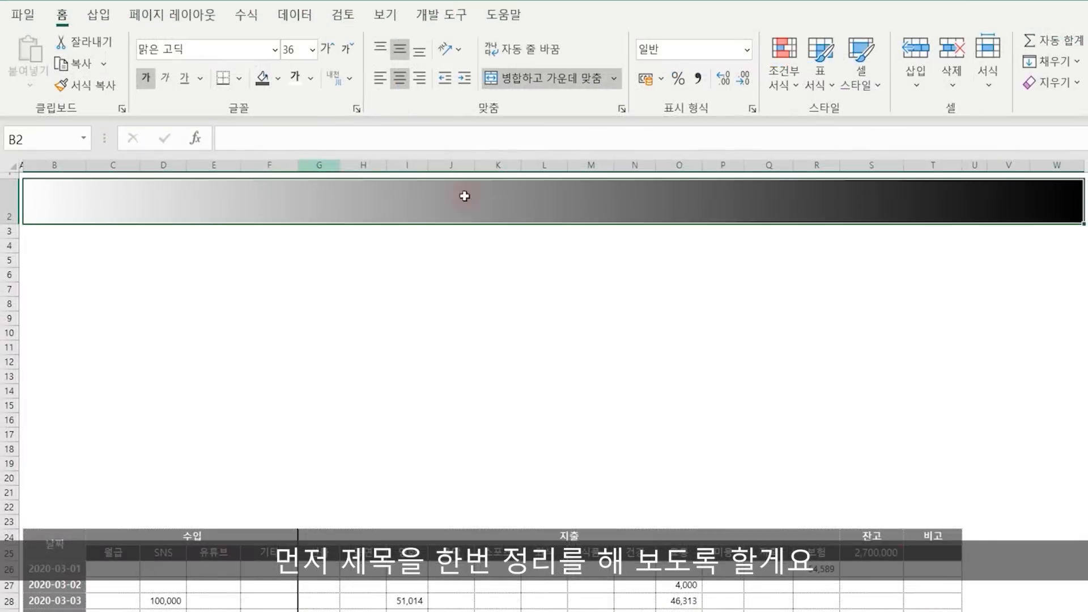
type("=")
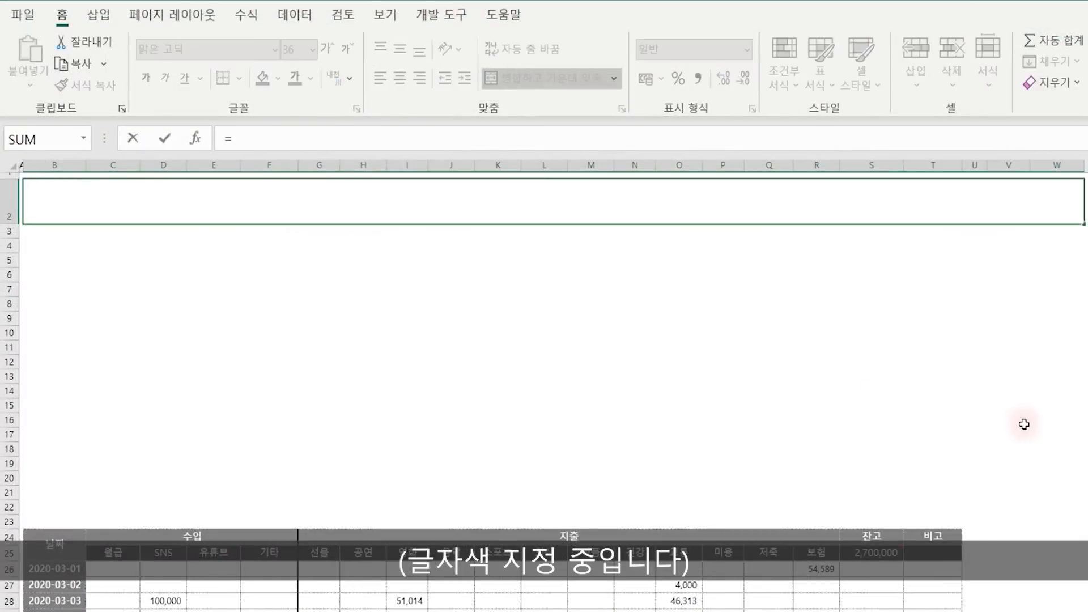
type("tex")
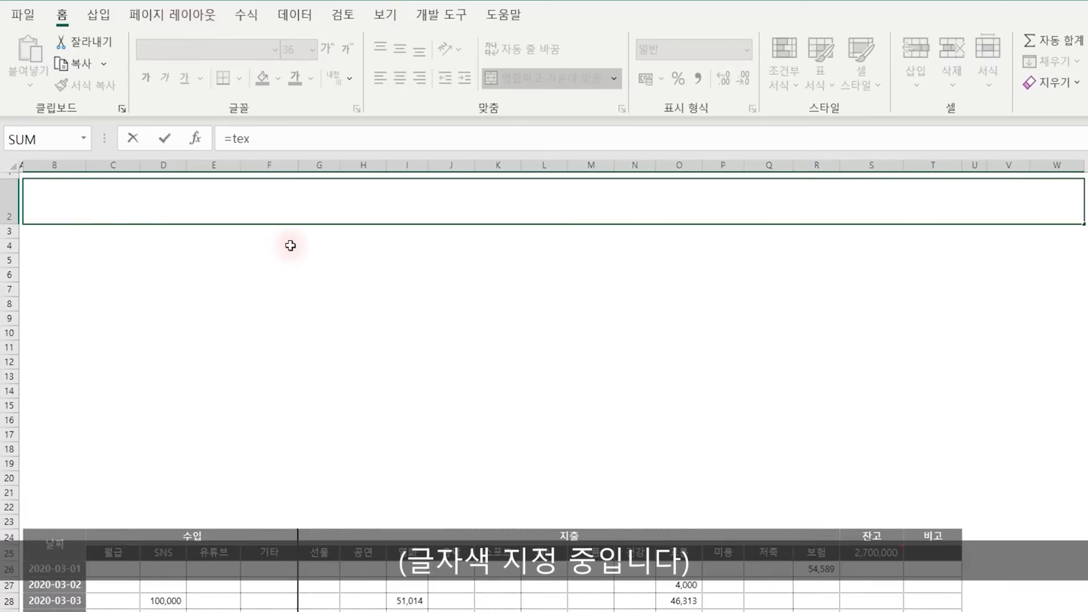
key("Escape")
- Give title cell B2 the automatic font colour and enter the formula =TEXT(B26,"yyyy년 mm월 가계부 현황")
left_click(310, 78)
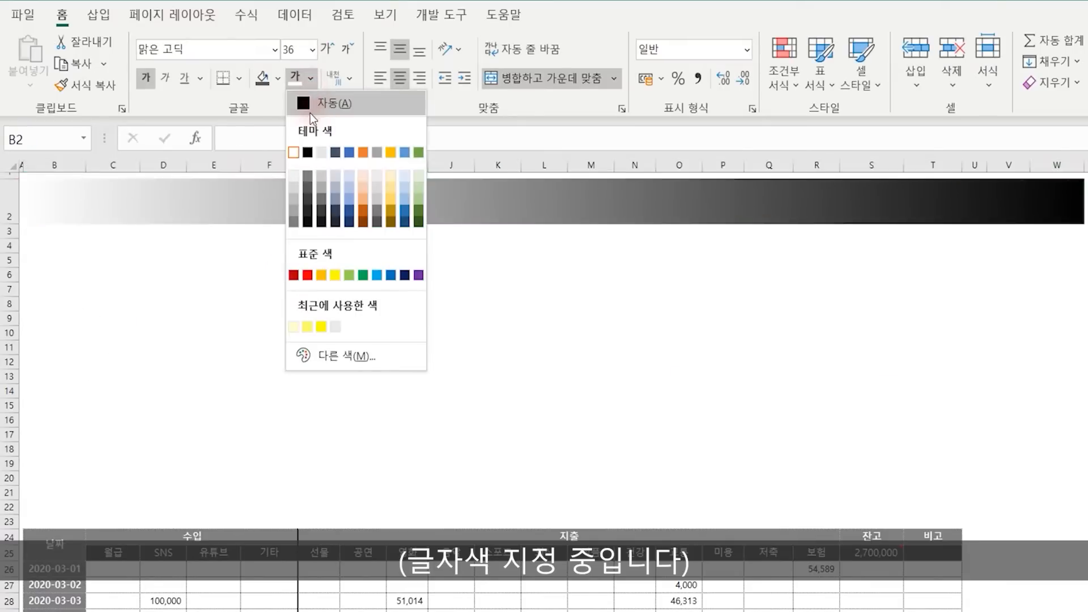
left_click(307, 107)
type("=text(")
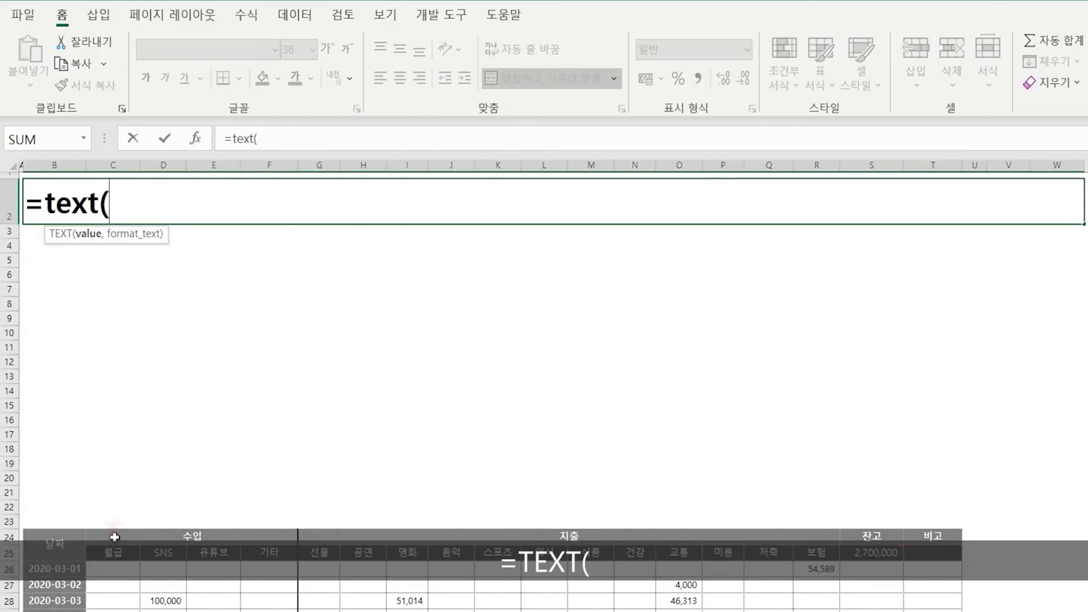
left_click(67, 568)
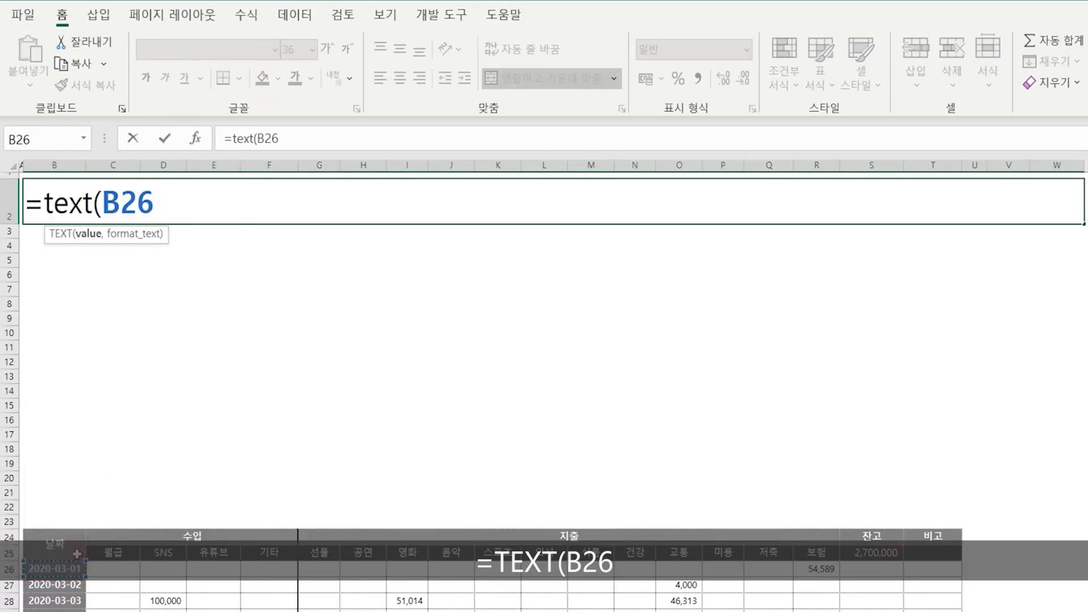
type(",")
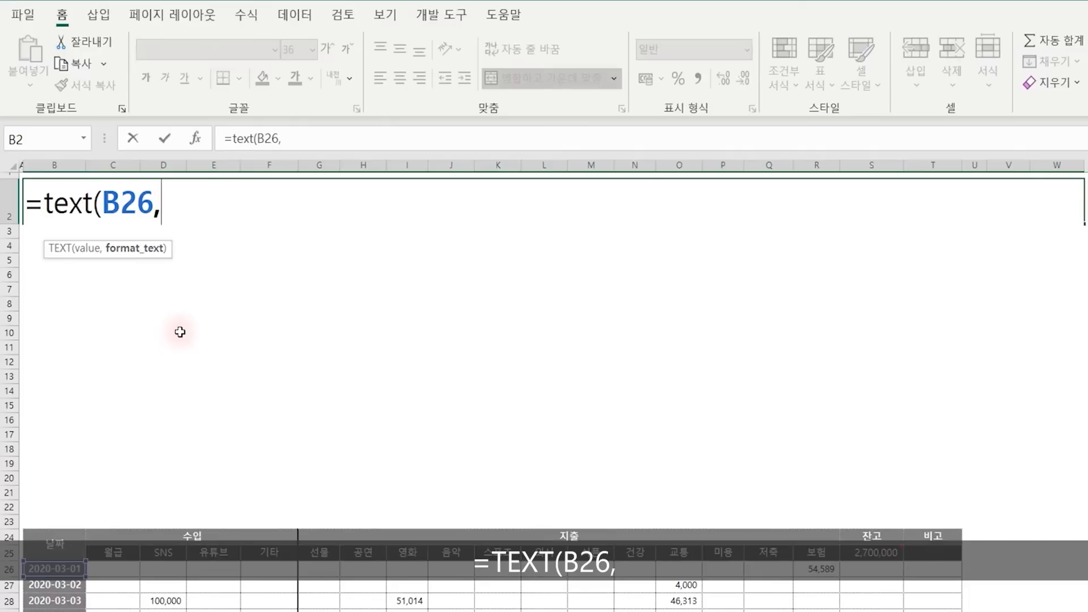
type("\"yyyy")
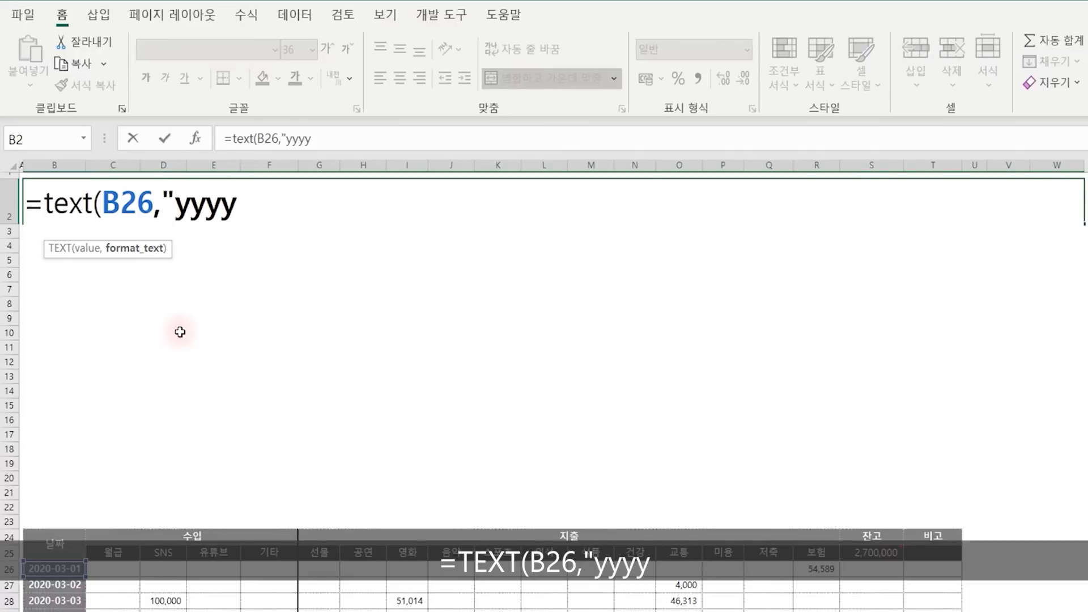
type("년")
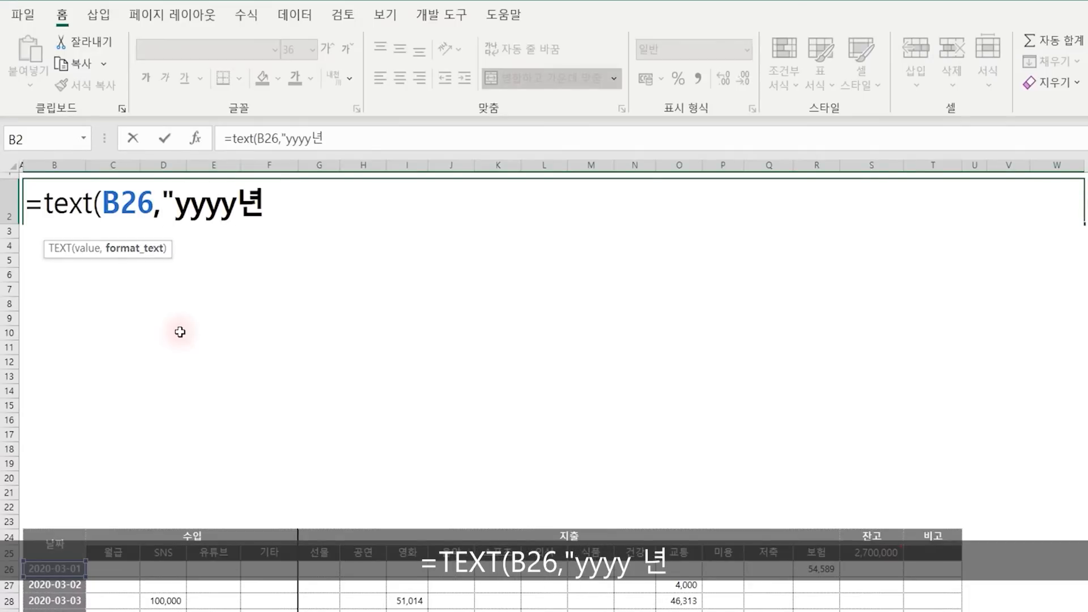
type(" mm월")
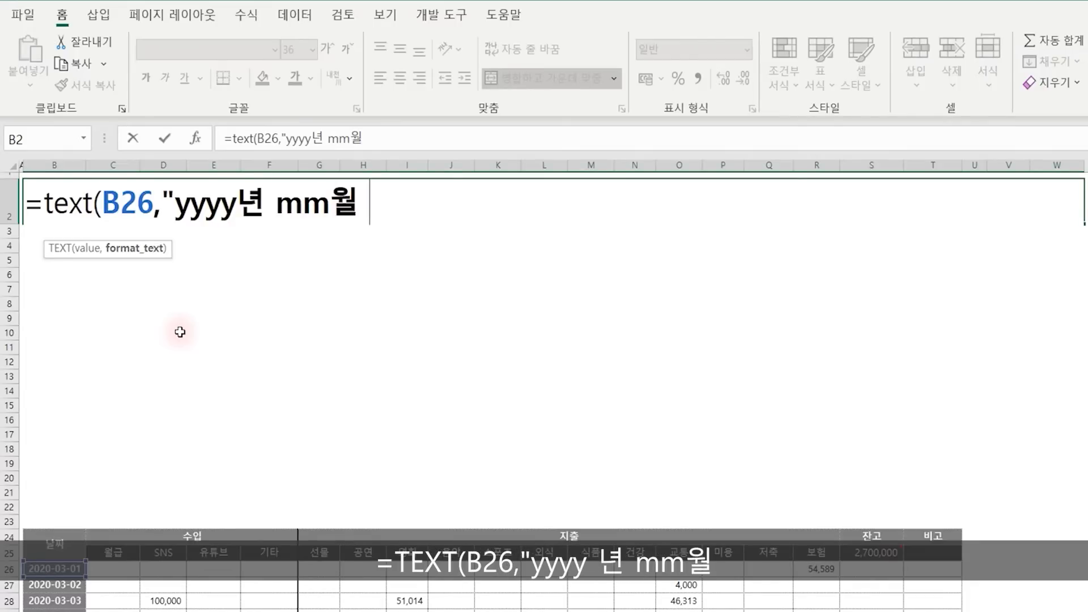
type(" 가계부")
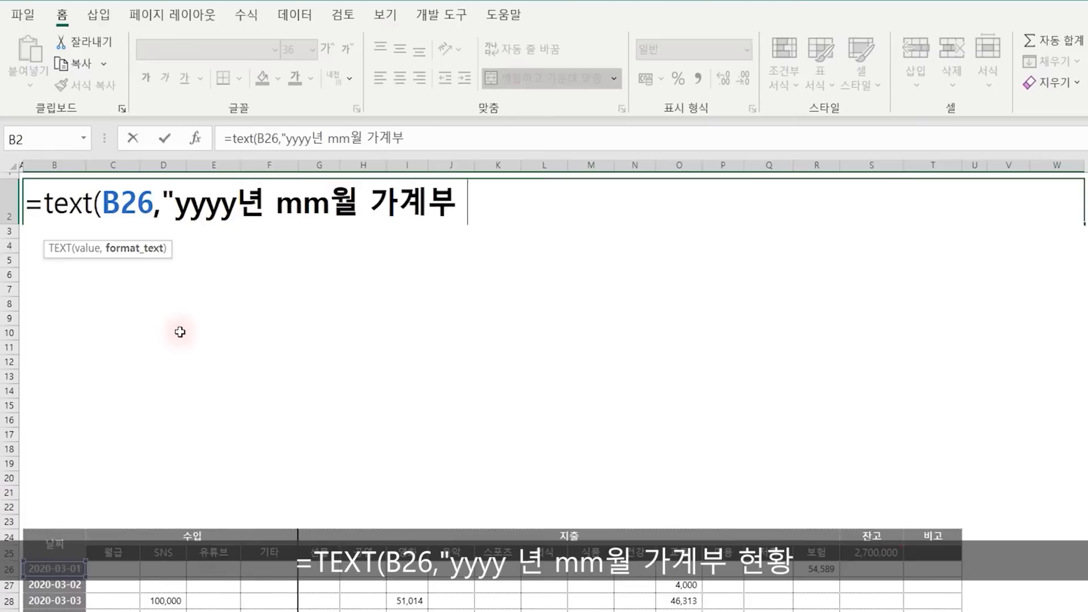
type(" 현황\"")
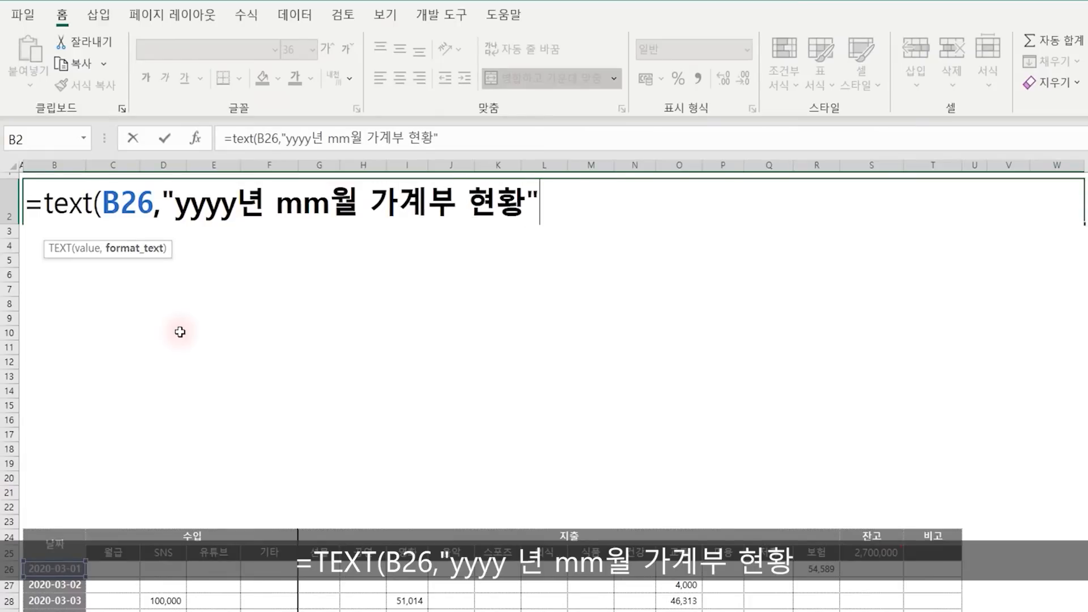
type(")")
key("Return")
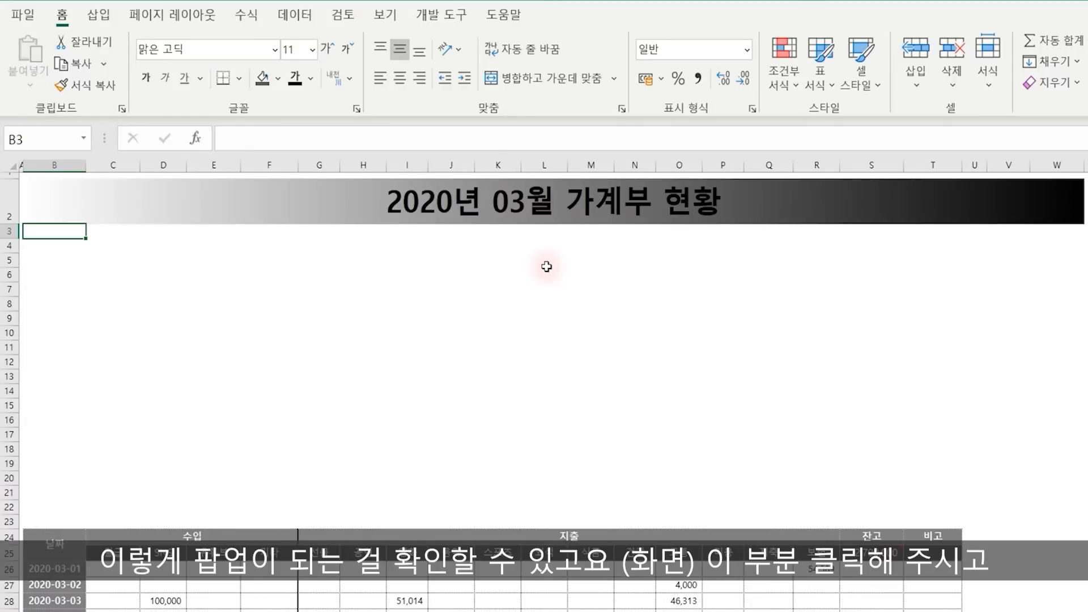
- Change the font colour of the title in B2 to white
left_click(533, 212)
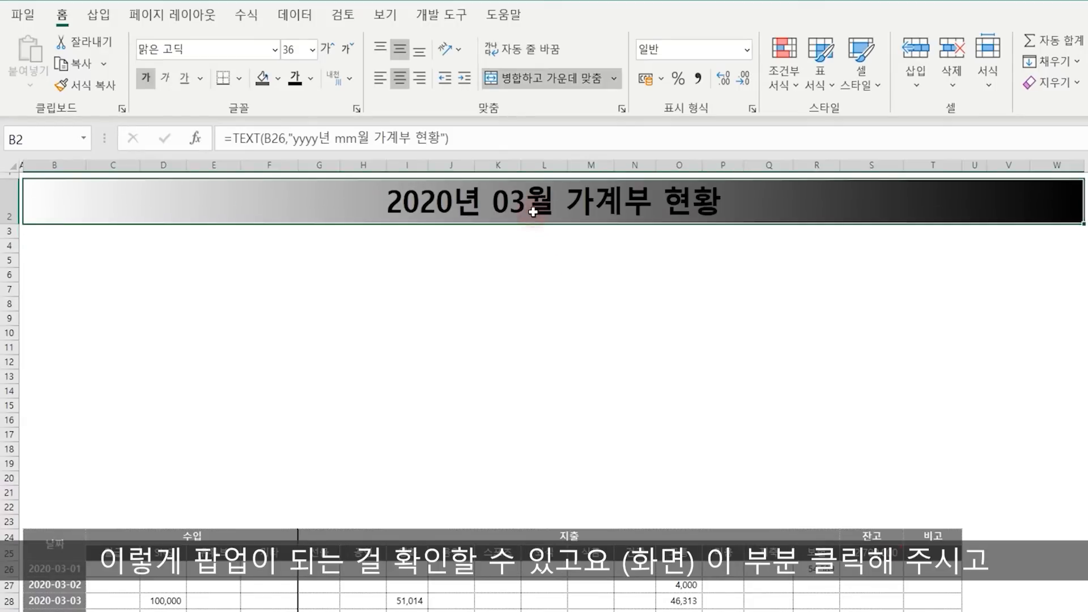
left_click(311, 79)
left_click(299, 150)
left_click(941, 393)
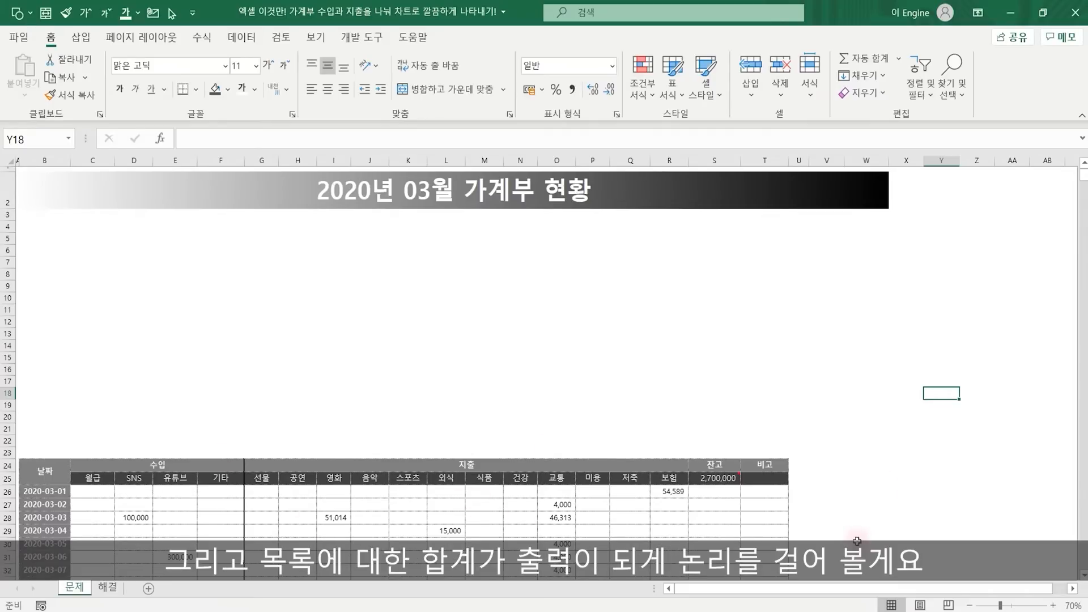
- Copy the income headers 월급 to 기타 (C25:F25) and paste them transposed into a column starting at V24
left_click_drag(92, 478, 215, 479)
key("ctrl+c")
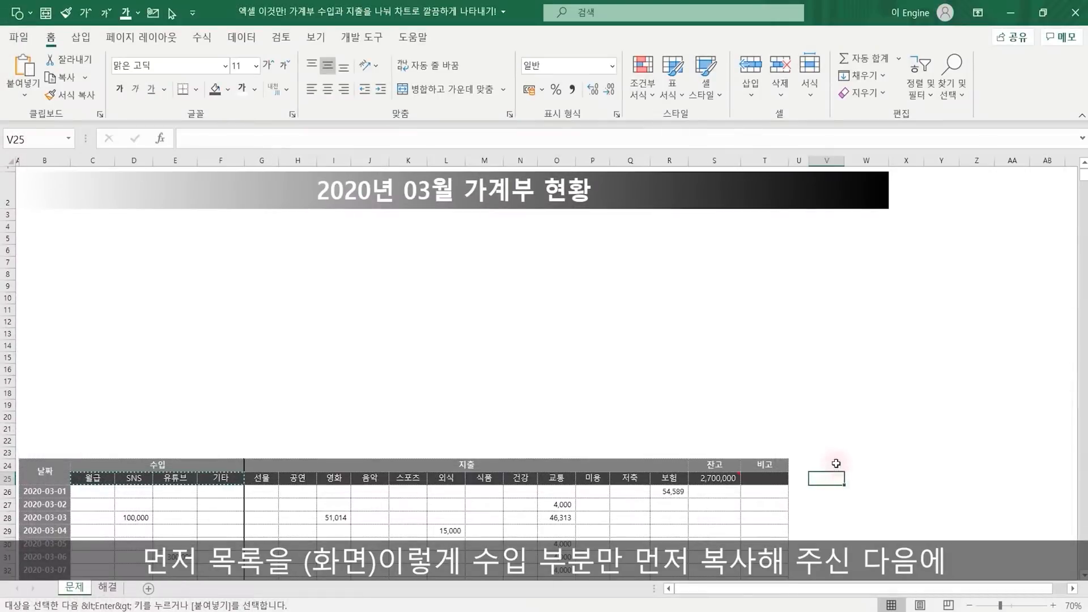
left_click(826, 466)
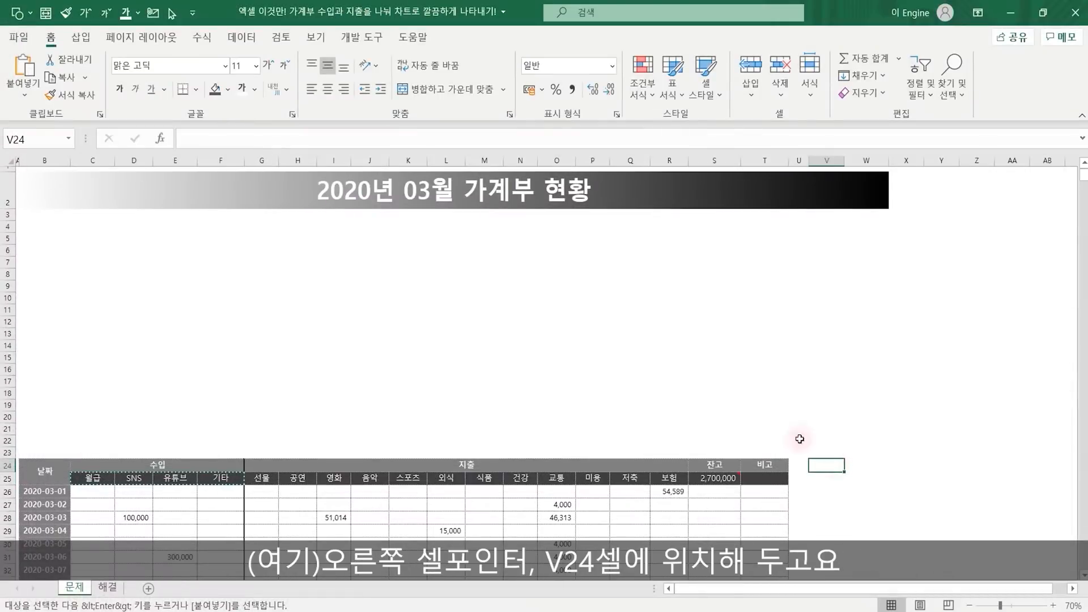
right_click(825, 466)
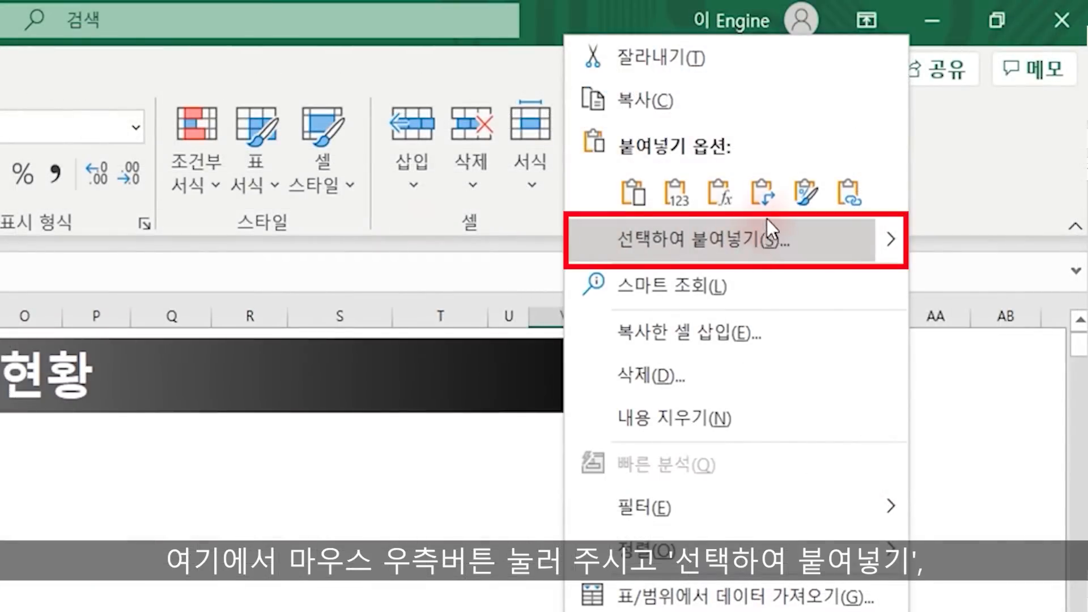
left_click(767, 199)
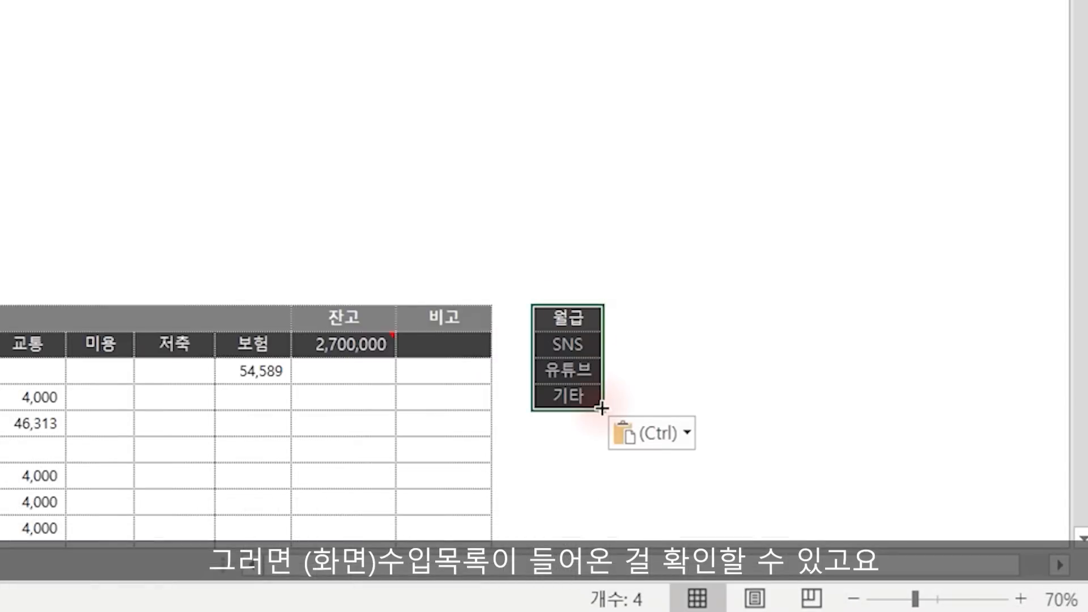
- Copy the expense headers 선물 to 보험 (G25:R25) and paste them transposed into a column starting at V29
left_click(573, 449)
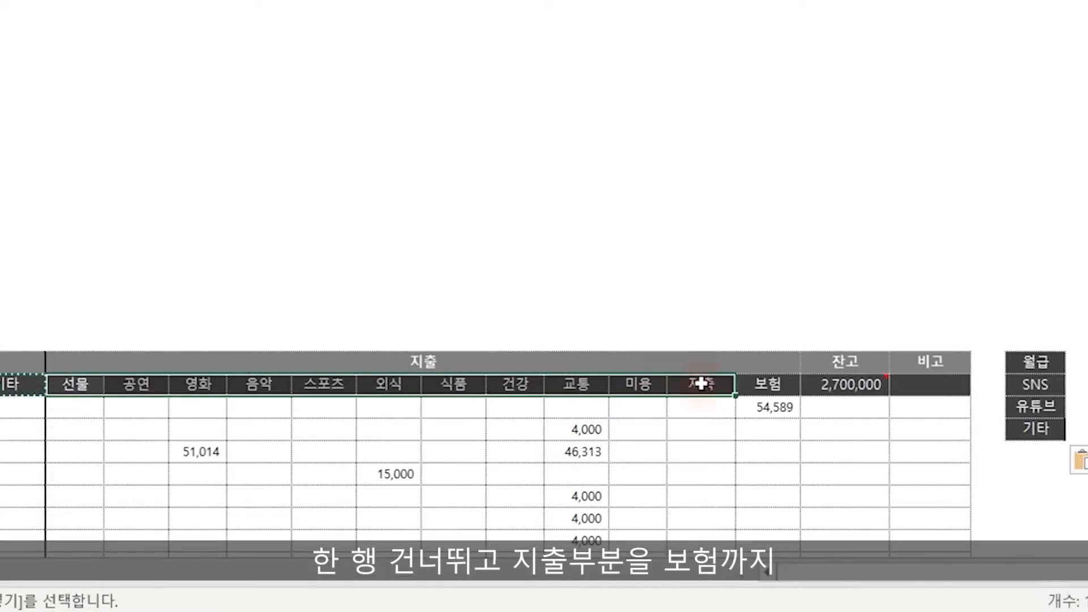
left_click_drag(702, 381, 757, 384)
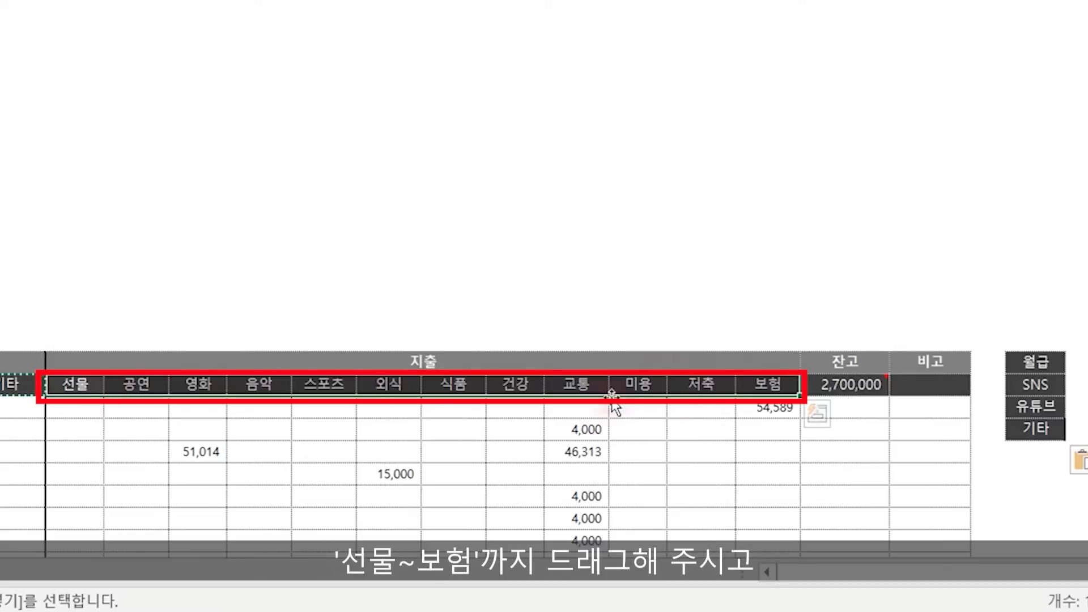
key("ctrl+c")
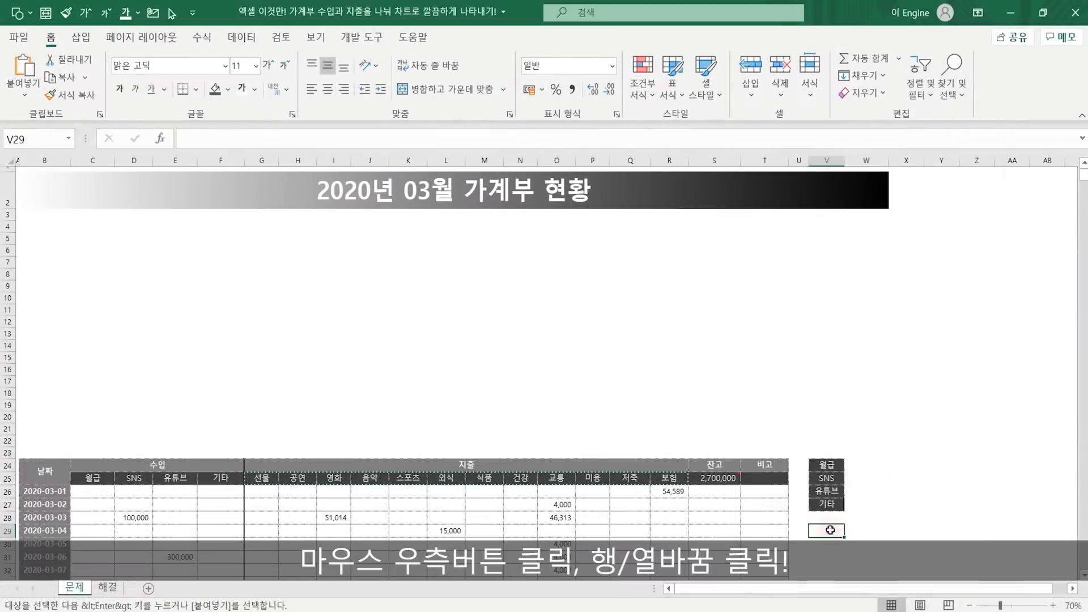
right_click(1036, 473)
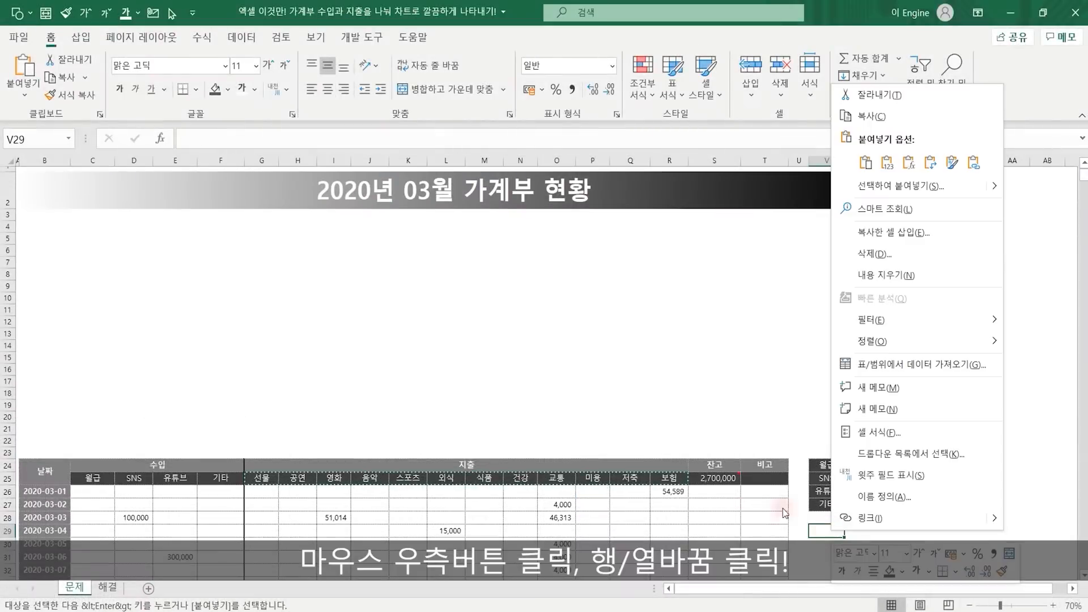
left_click(931, 163)
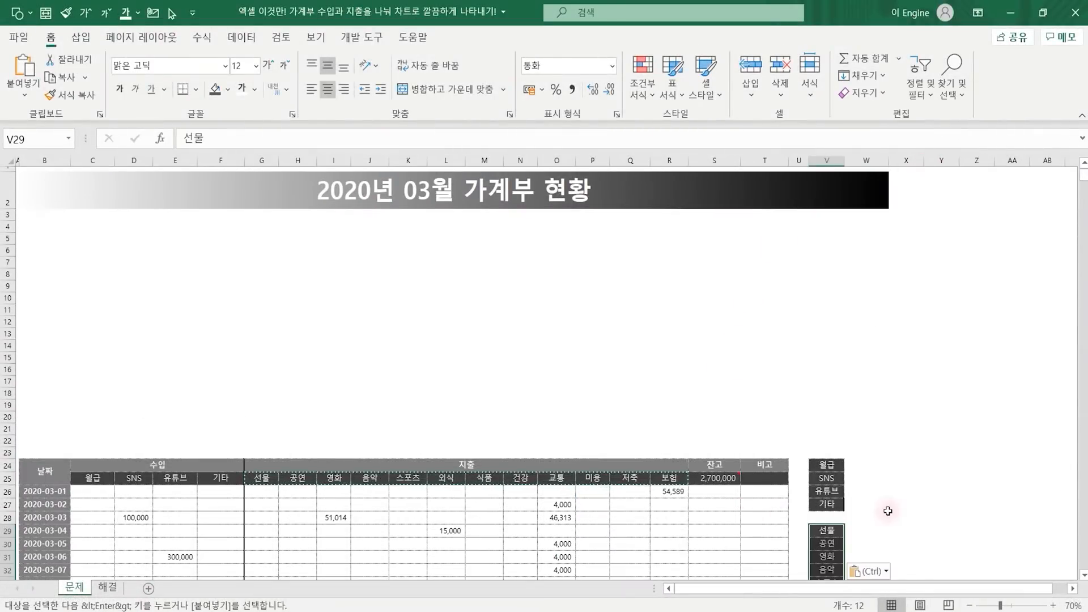
- Create names from the top row for the ledger range C25:R56 and check them in the Name Manager
left_click(879, 465)
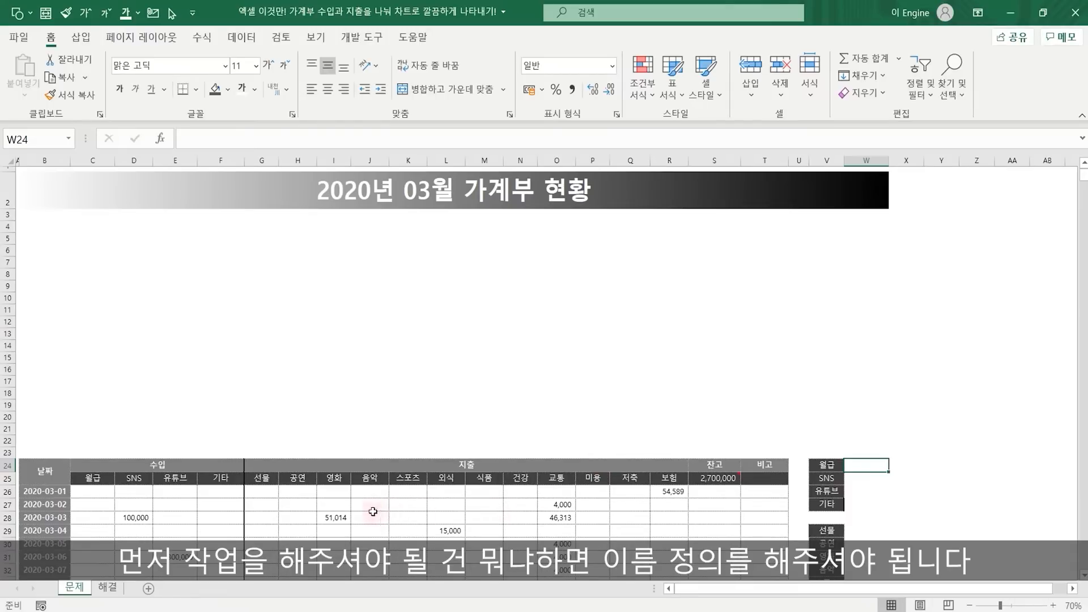
left_click_drag(92, 478, 681, 555)
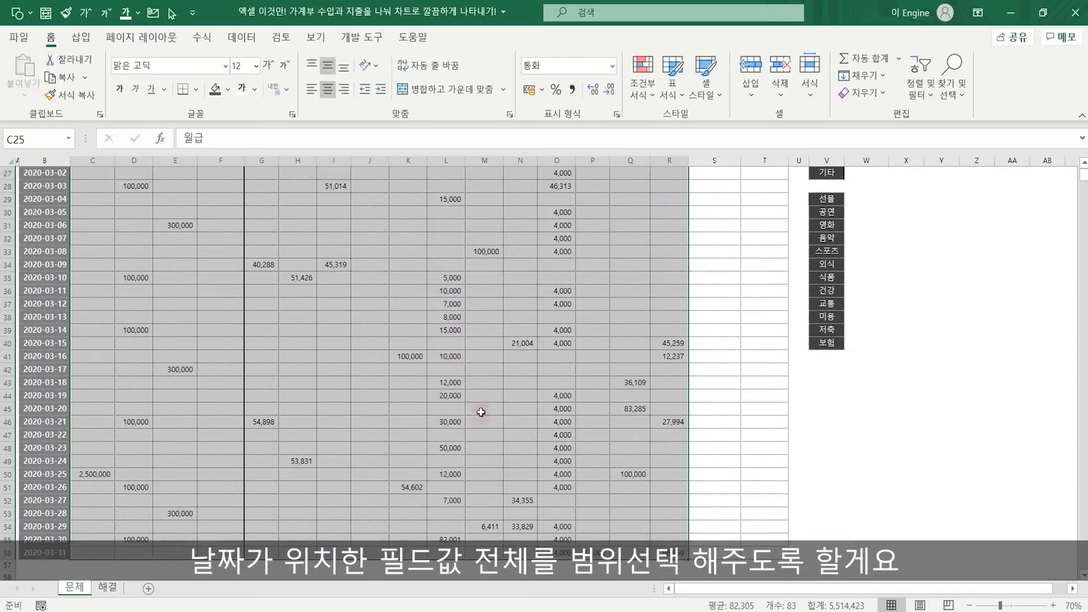
scroll(391, 435, "up", 6)
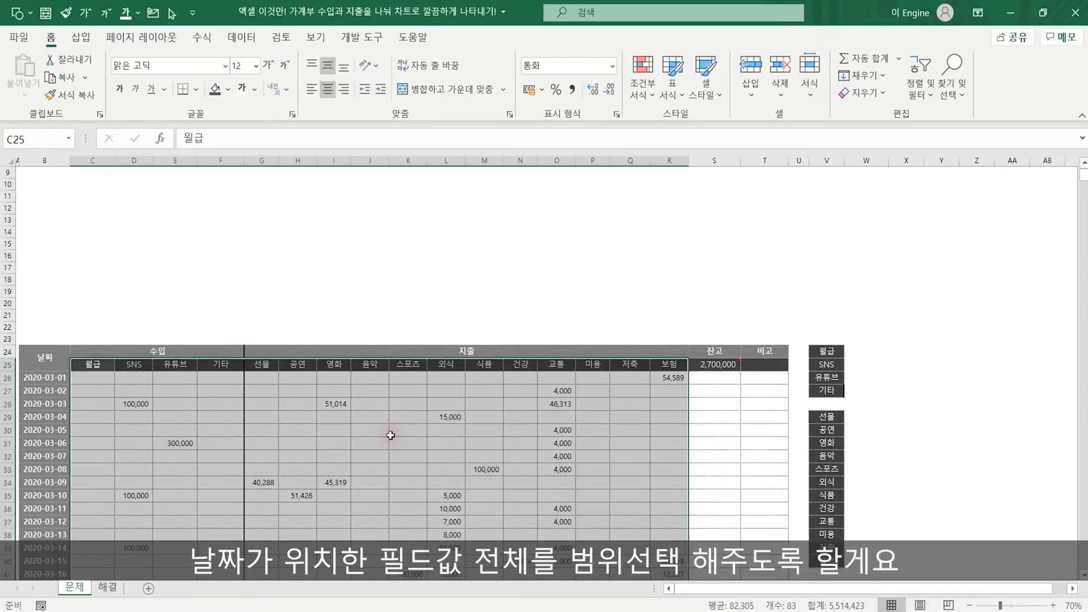
left_click(203, 38)
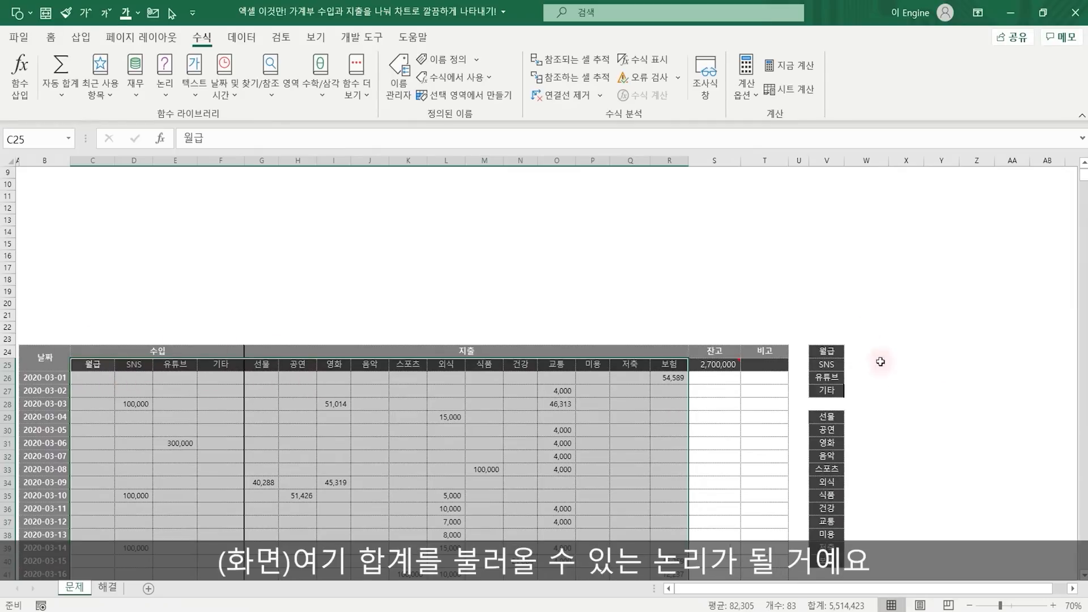
left_click(468, 101)
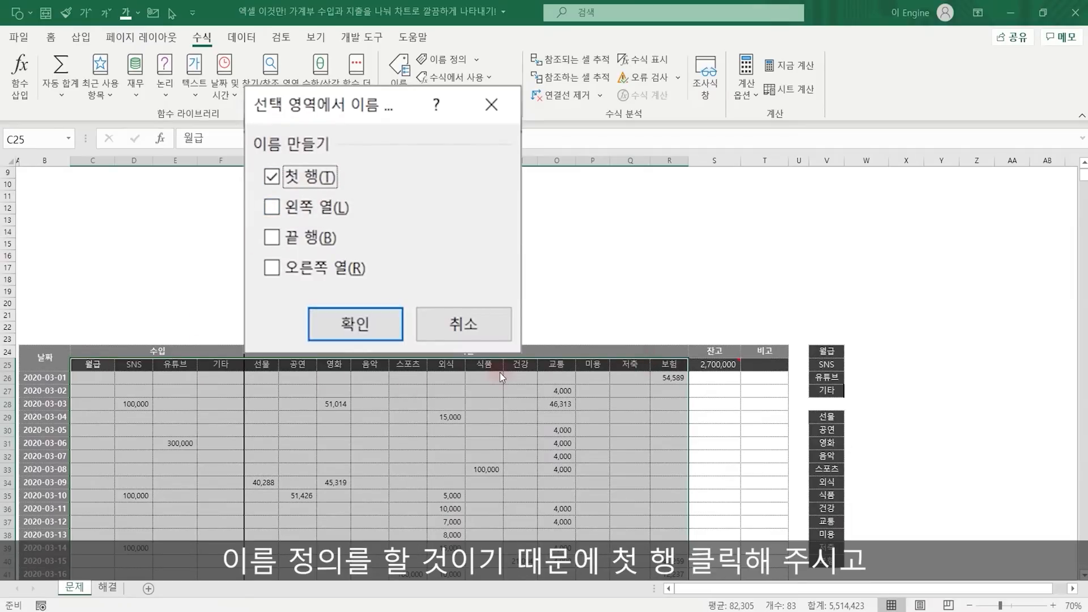
left_click(348, 322)
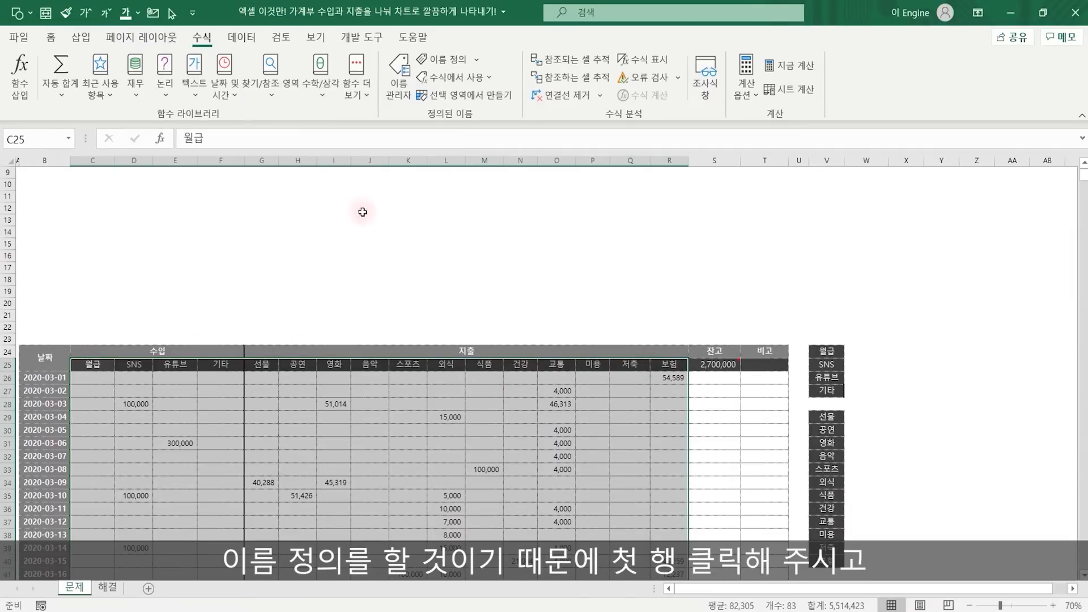
left_click(783, 352)
left_click(399, 92)
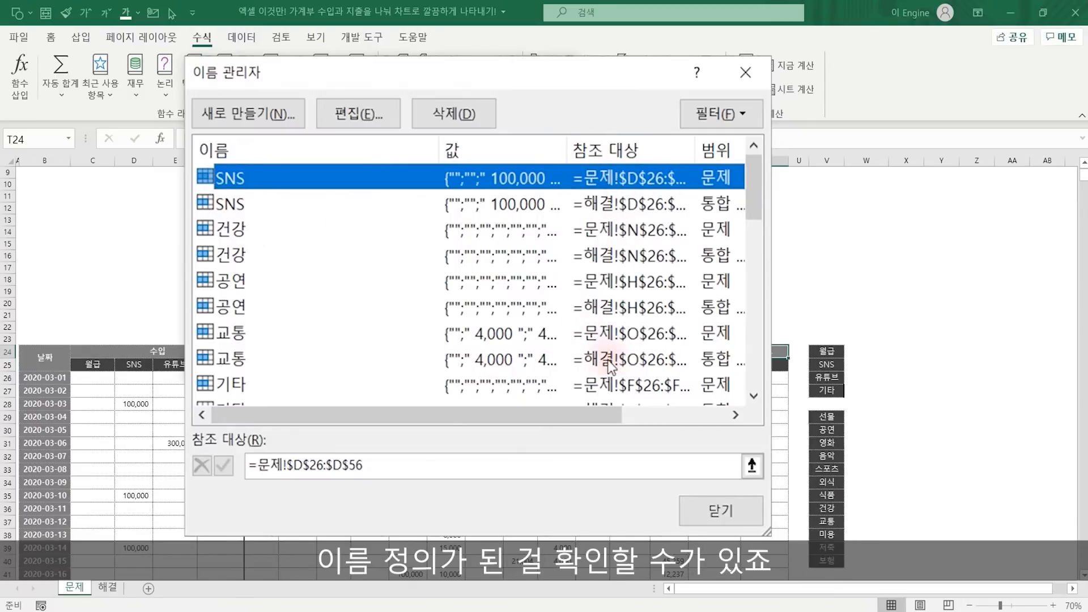
left_click(721, 510)
- Enter the formula =SUM(INDIRECT(V24)) in W24 to total the 월급 category
left_click(867, 352)
type("=")
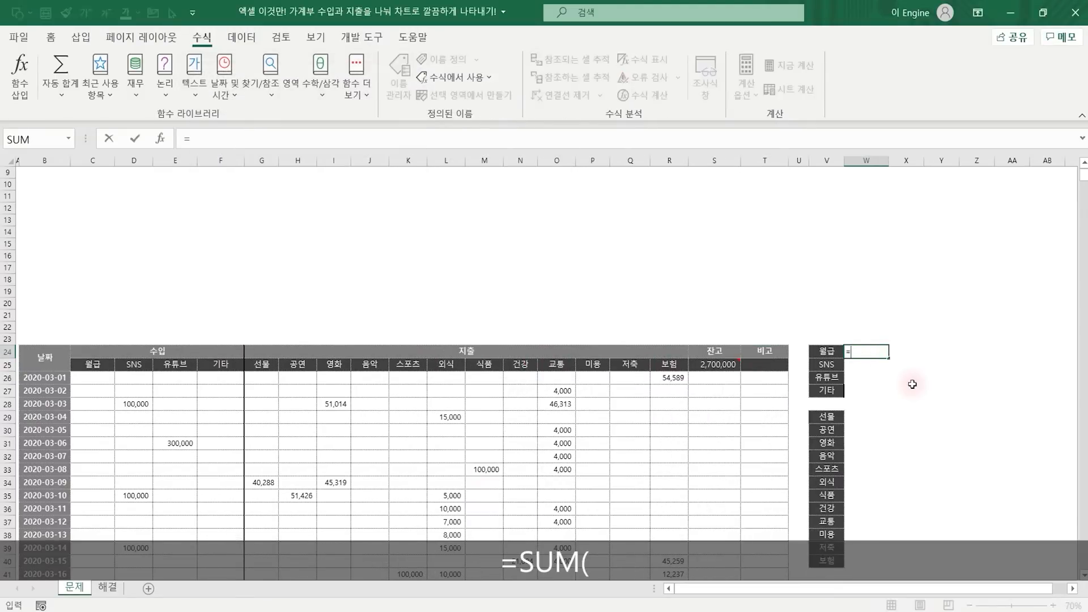
type("sum(")
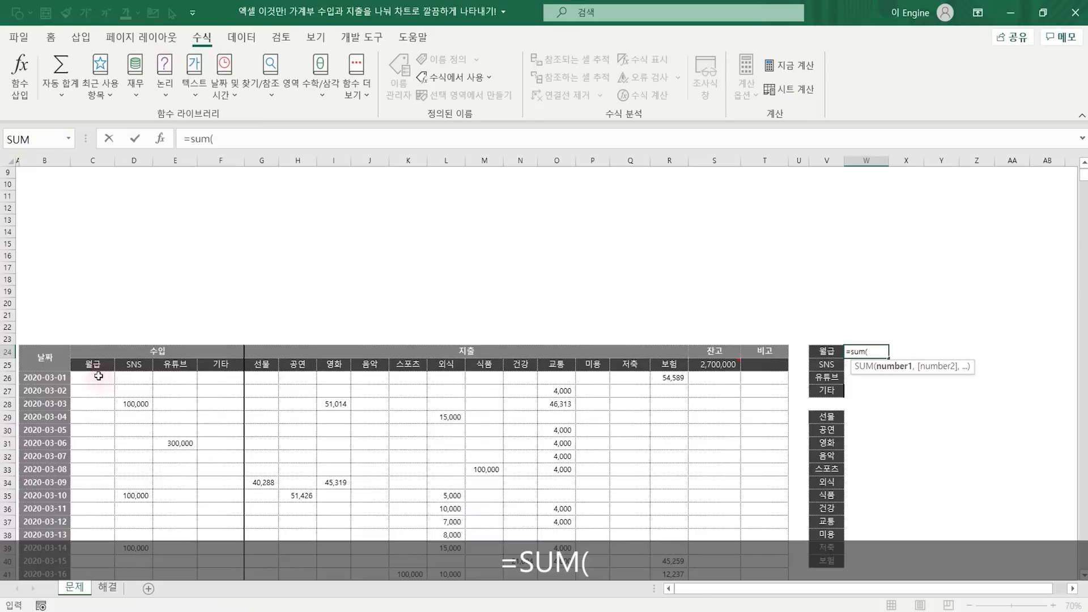
scroll(709, 411, "down", 8)
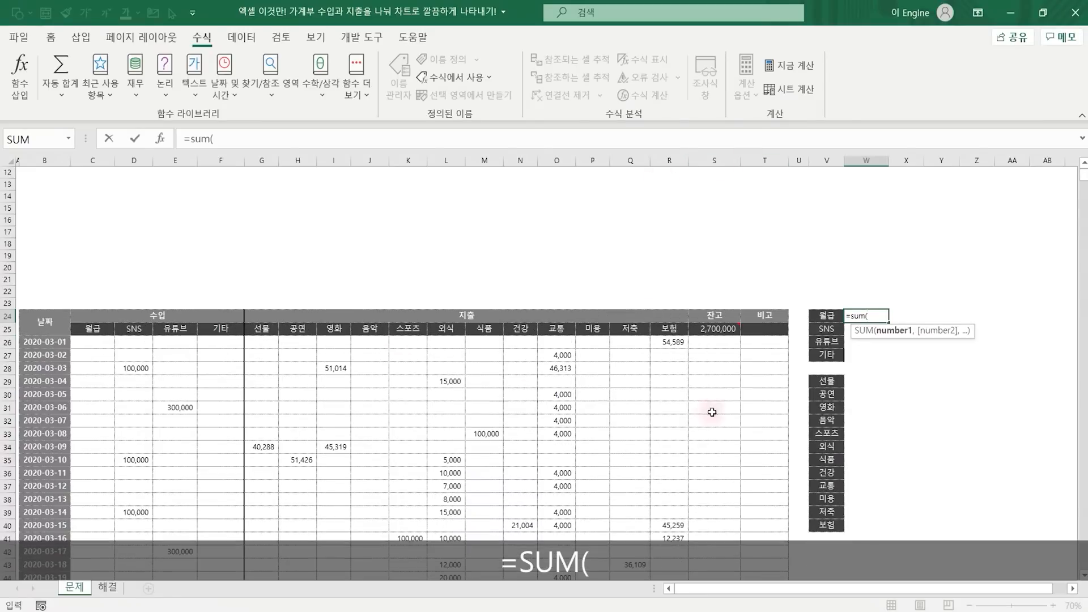
scroll(680, 423, "up", 10)
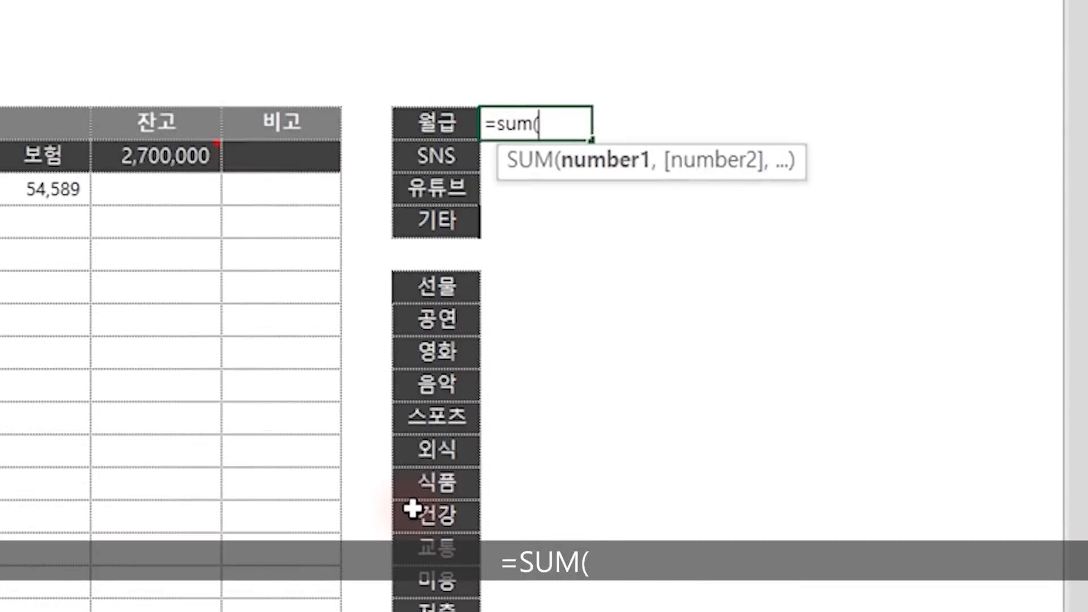
type("ind")
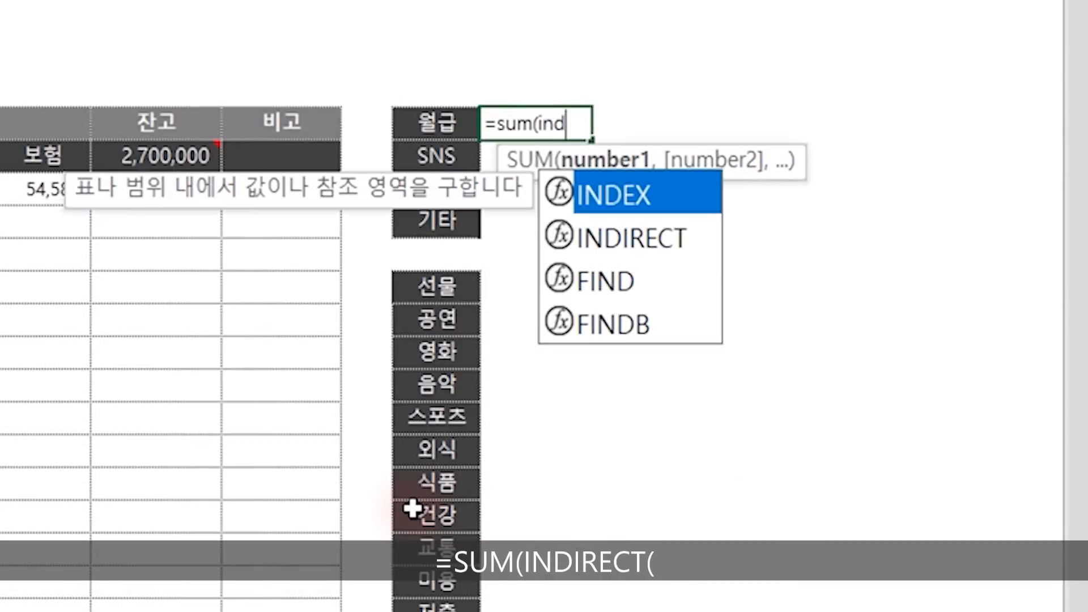
type("i")
key("Tab")
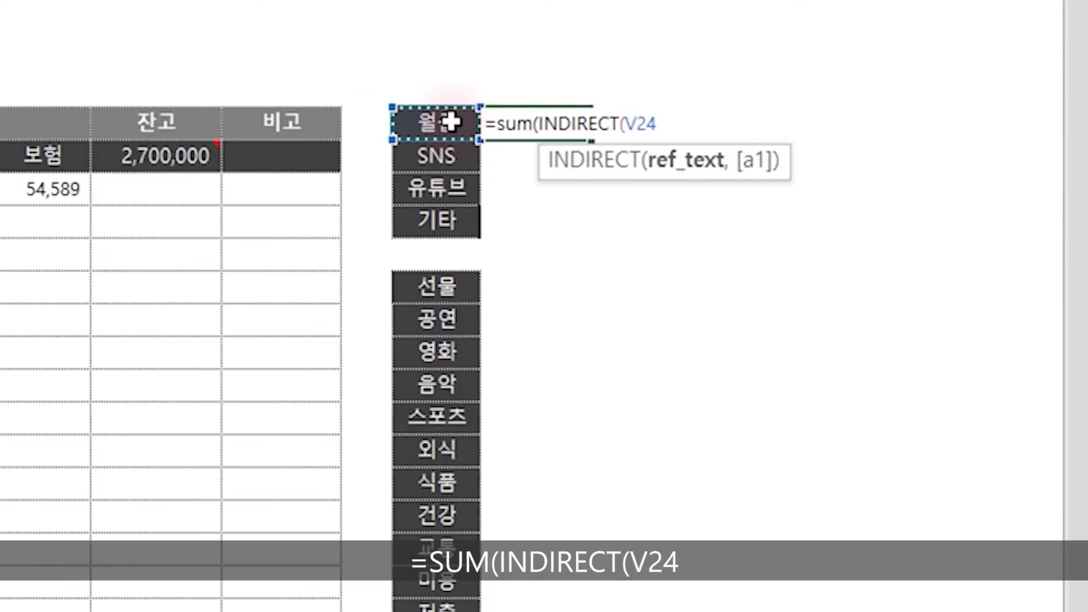
type(")")
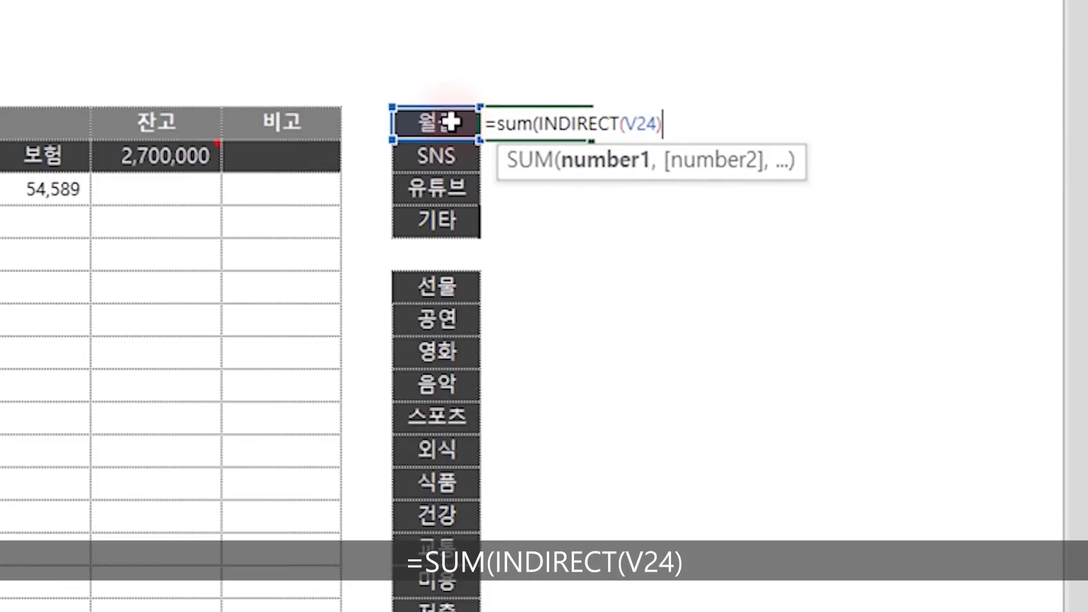
type(")")
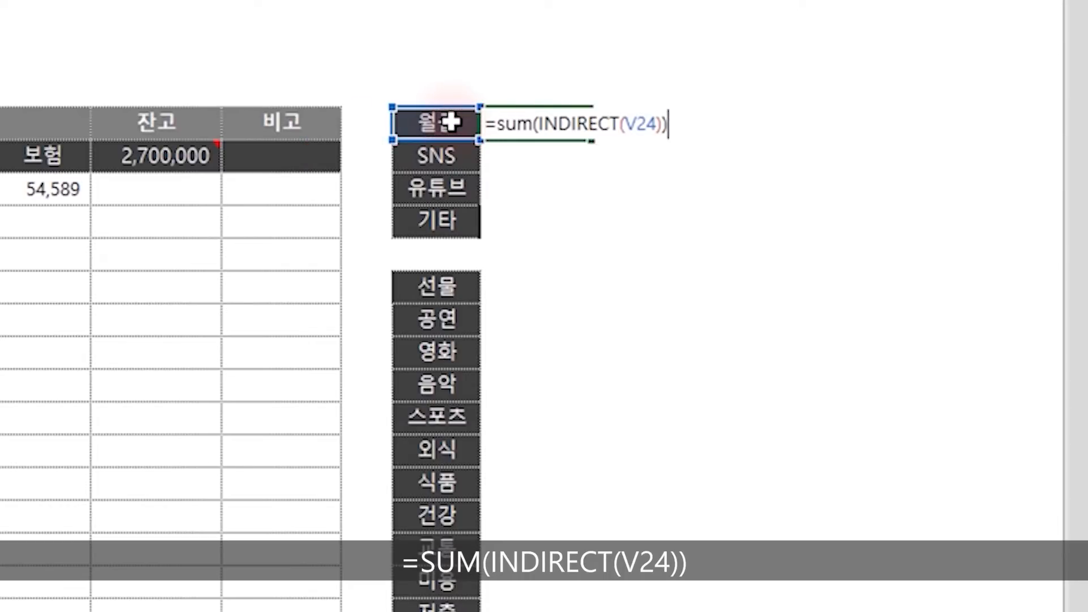
key("Return")
key("Up")
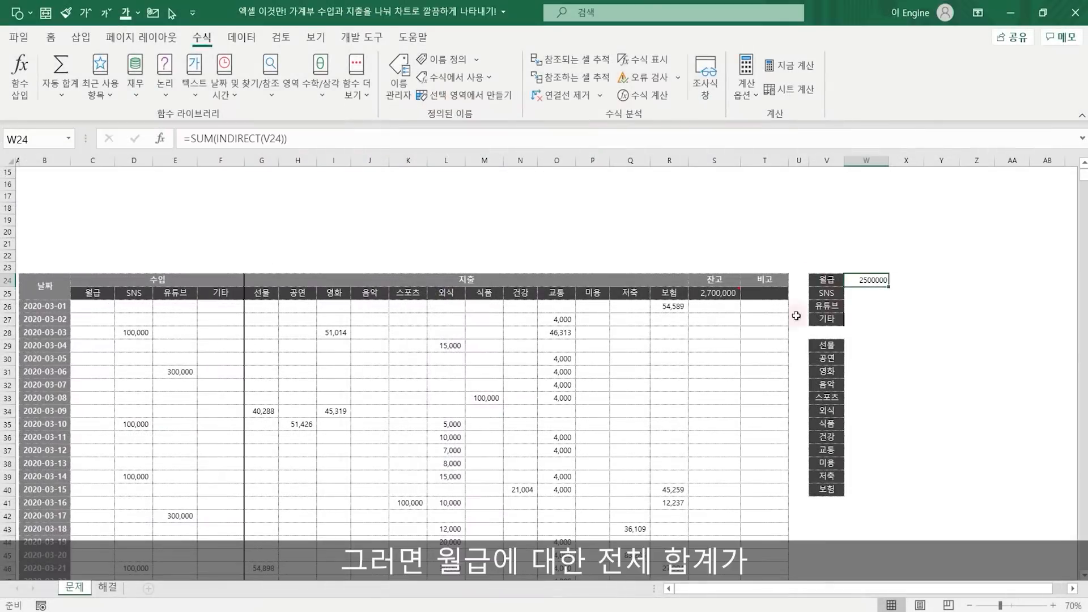
- Fill the W24 formula down to W27 and format the income totals with thousands separators
scroll(91, 346, "down", 4)
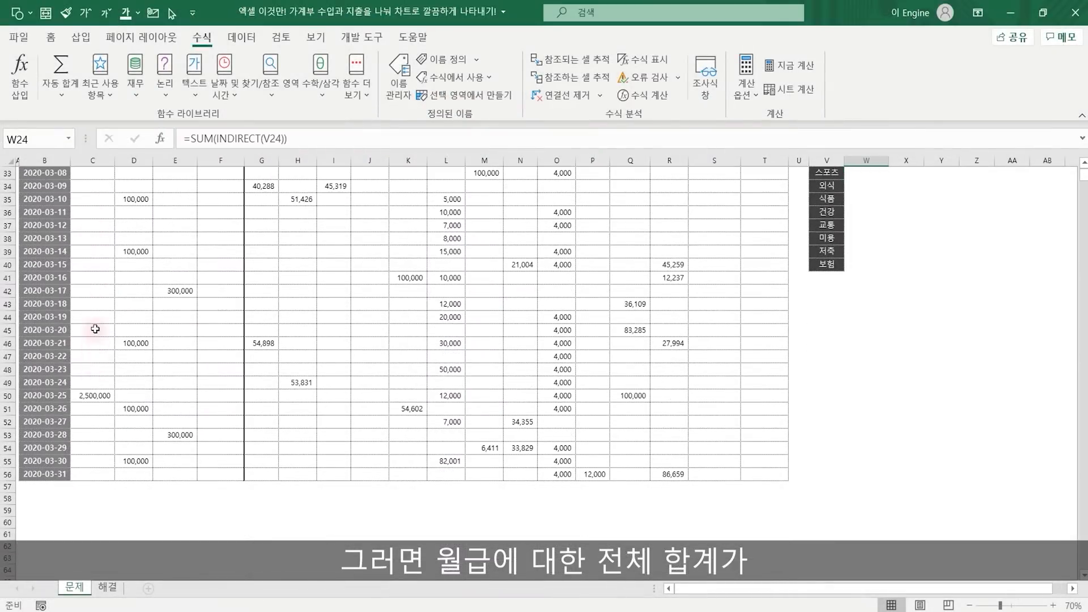
scroll(783, 269, "up", 4)
left_click_drag(888, 287, 885, 322)
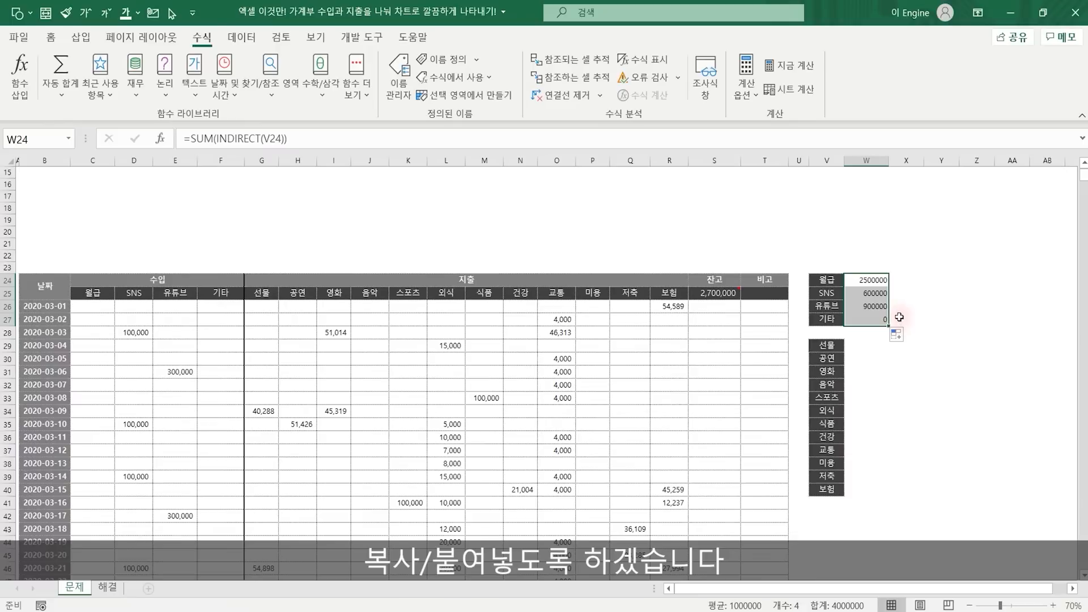
left_click(51, 37)
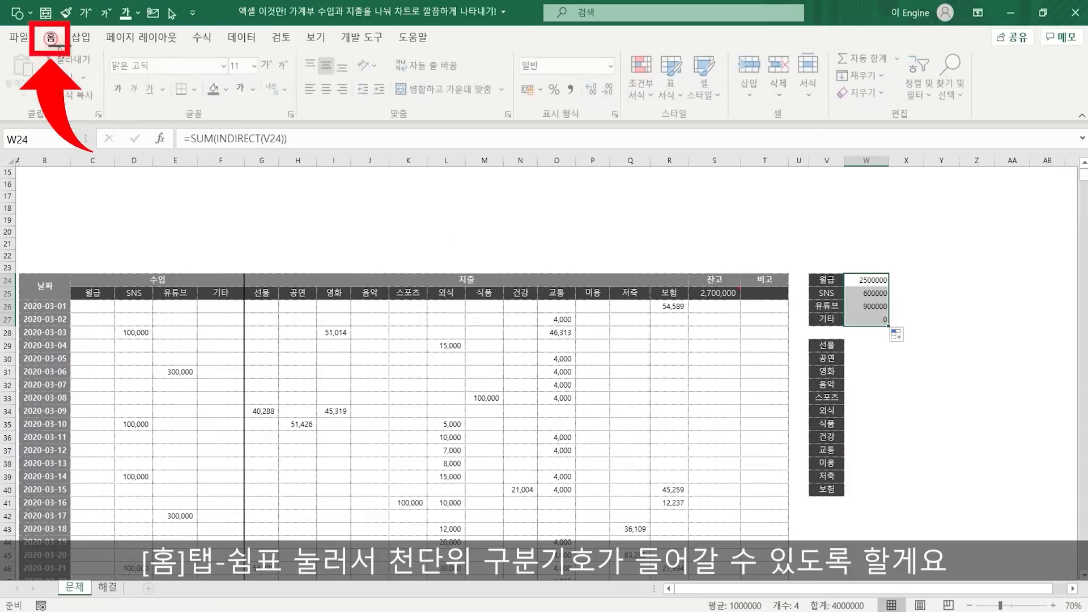
left_click(571, 91)
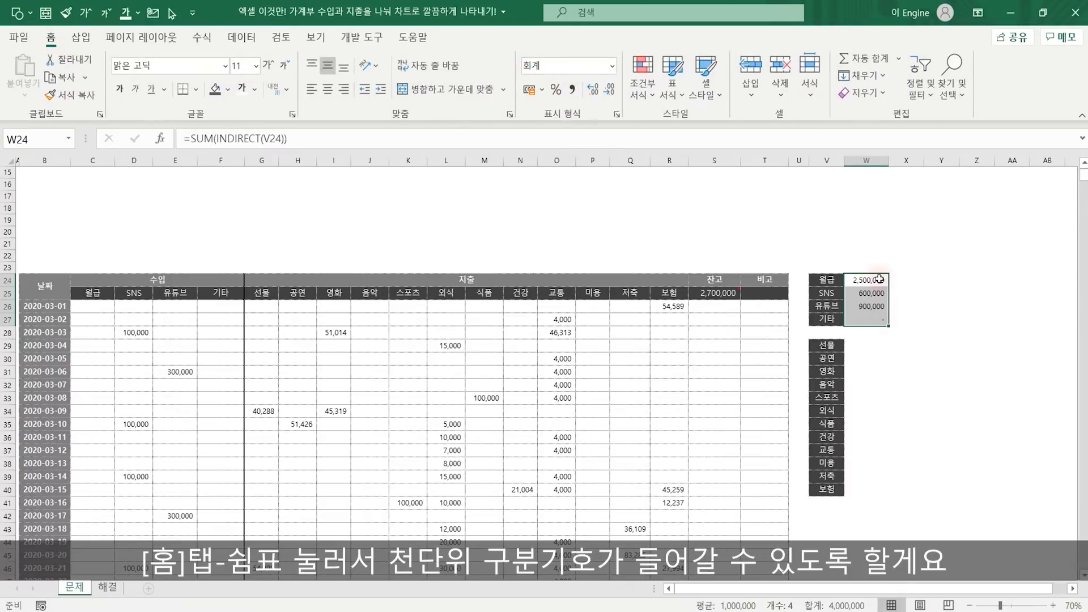
- Copy the 기타 total in W27 and paste it into W29:W40 beside the expense categories
left_click(882, 319)
key("ctrl+c")
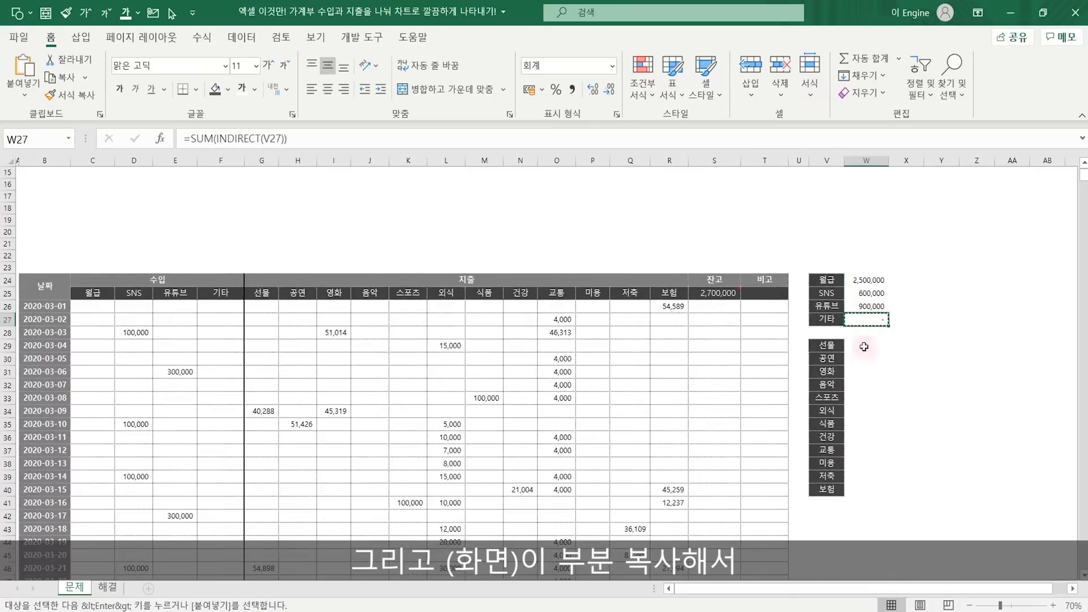
left_click_drag(875, 344, 862, 490)
key("ctrl+v")
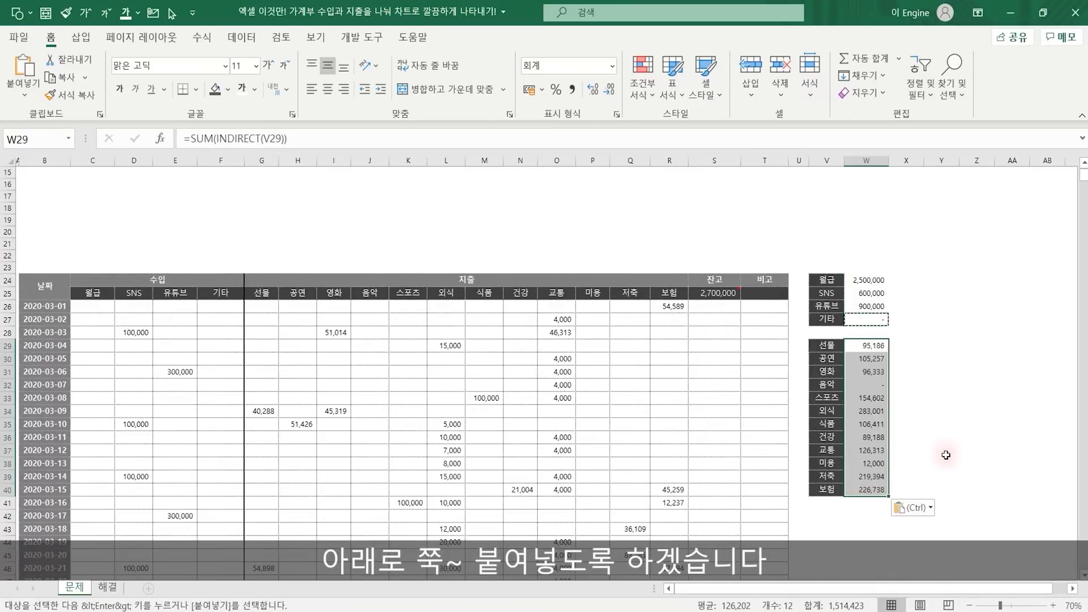
left_click(948, 415)
- Apply dotted outline and inside borders to the income summary V24:W27
left_click_drag(826, 279, 868, 316)
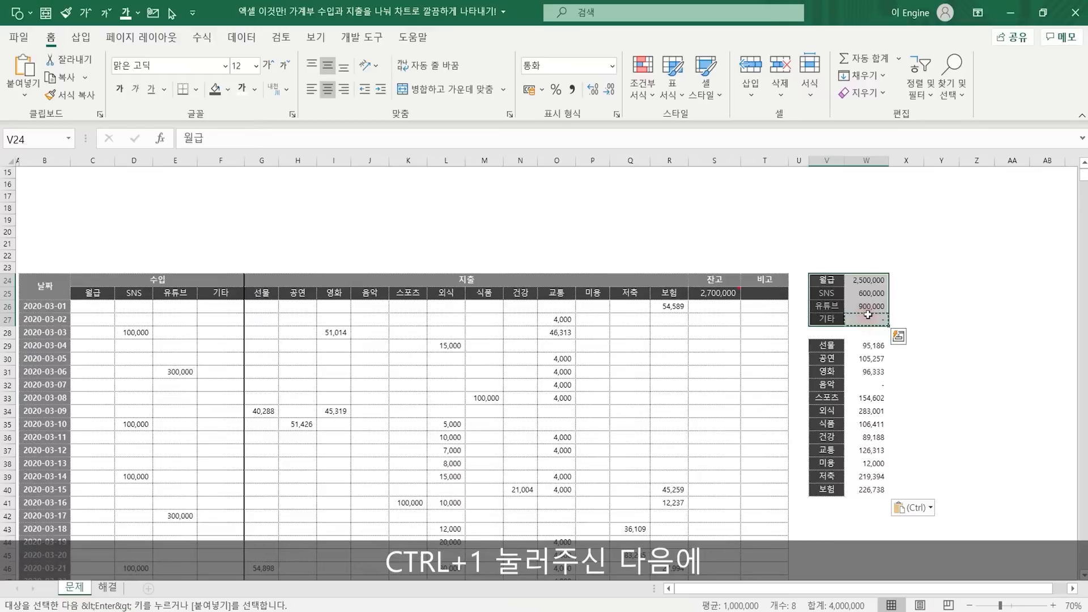
key("ctrl+1")
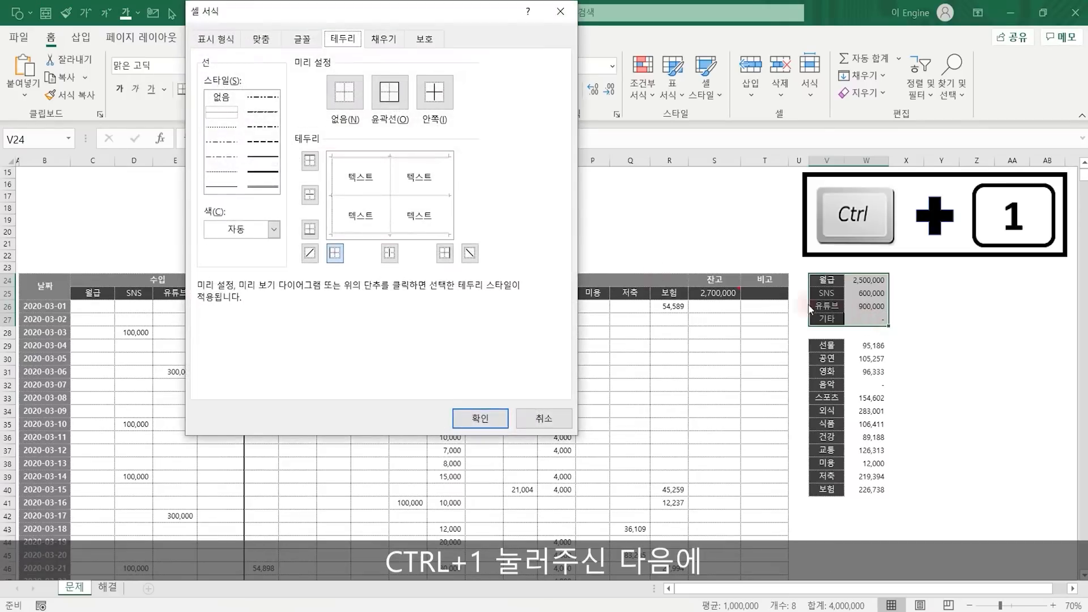
left_click(221, 115)
left_click(389, 96)
left_click(435, 94)
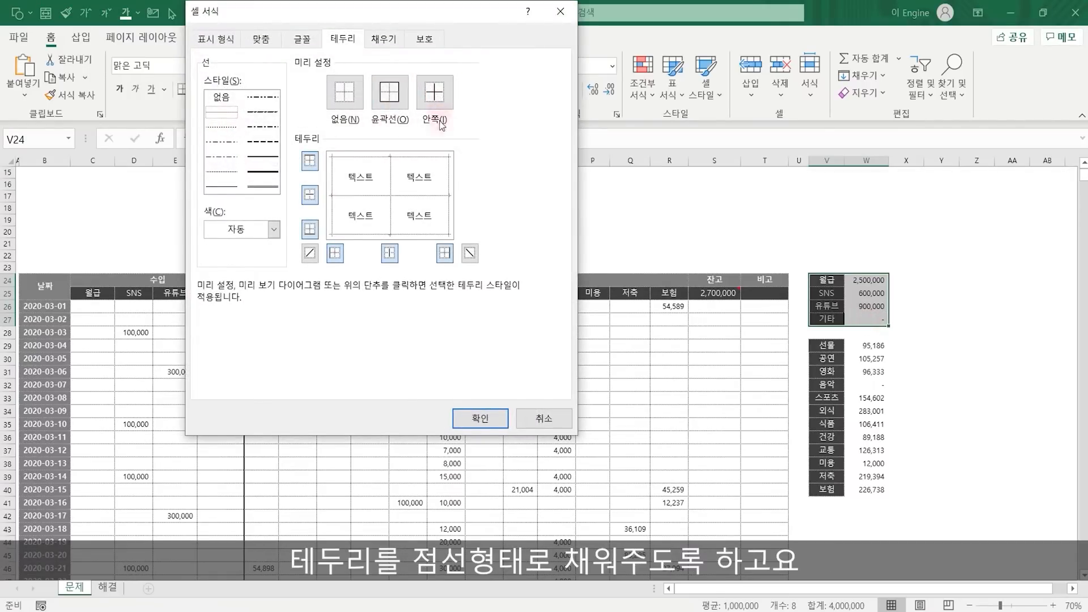
left_click(478, 418)
- Apply dotted outline and inside borders to the expense summary V29:W40
left_click_drag(833, 346, 878, 477)
key("ctrl+1")
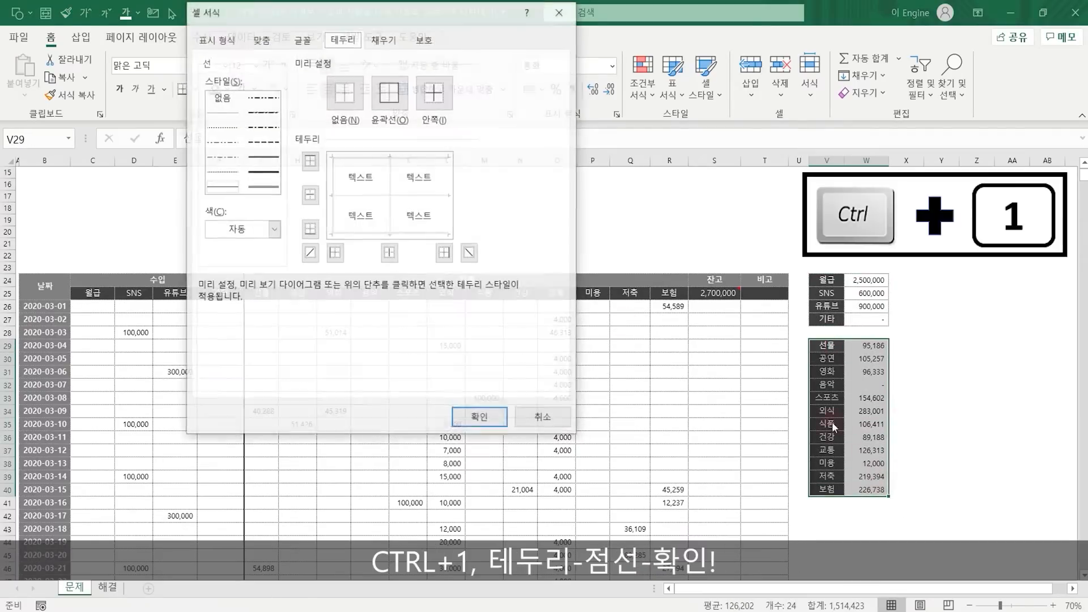
left_click(253, 114)
left_click(389, 92)
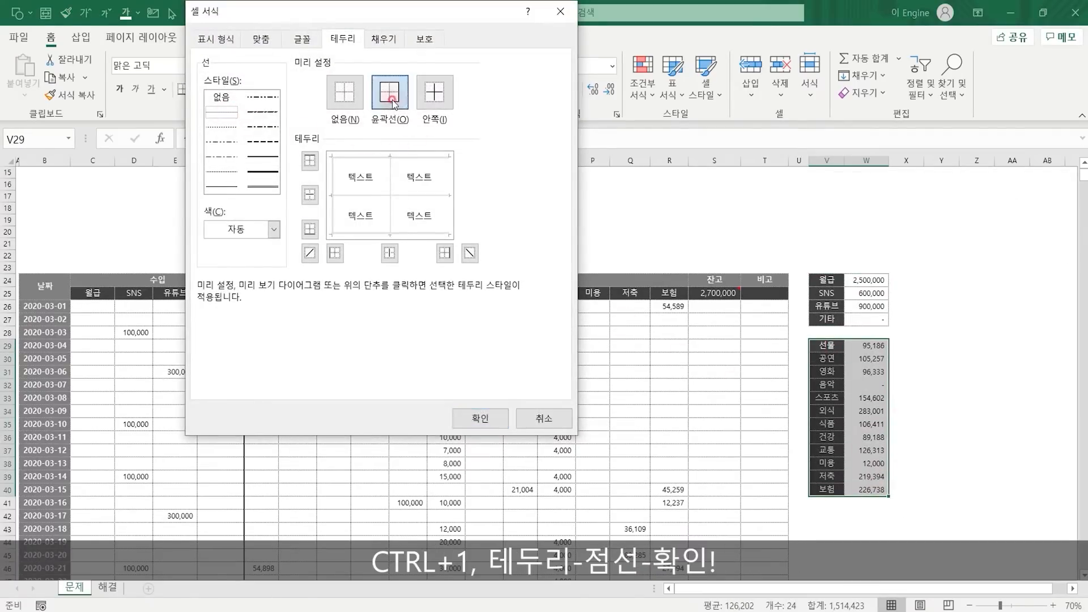
left_click(435, 91)
left_click(488, 420)
left_click(978, 395)
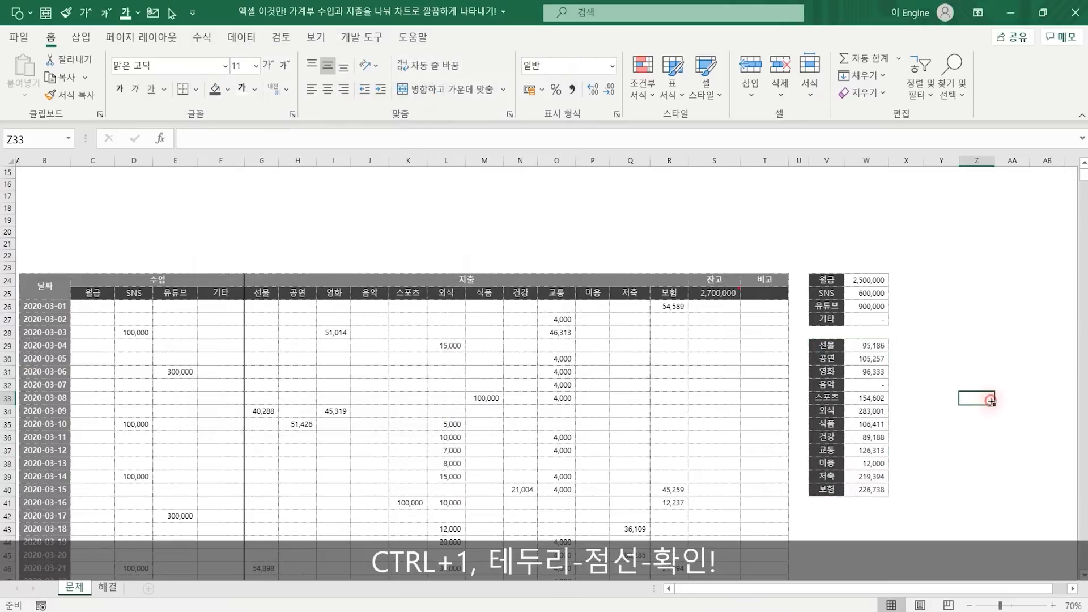
- Merge and centre V42:V44 below the expense summary and enter the label 잔고
left_click(832, 517)
left_click_drag(831, 518, 831, 542)
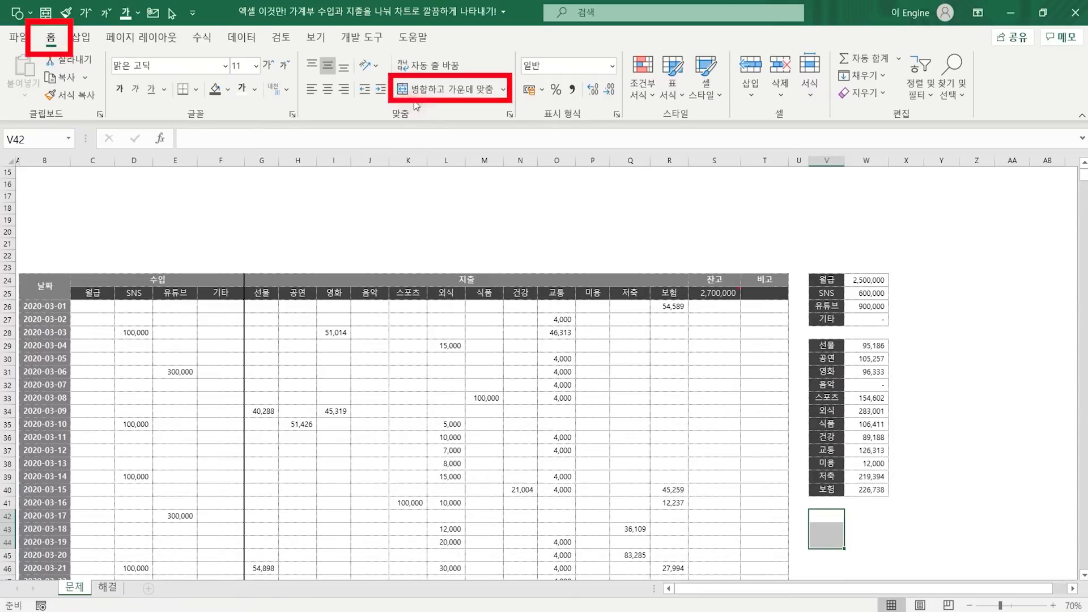
left_click(431, 89)
type("w")
type("잔고")
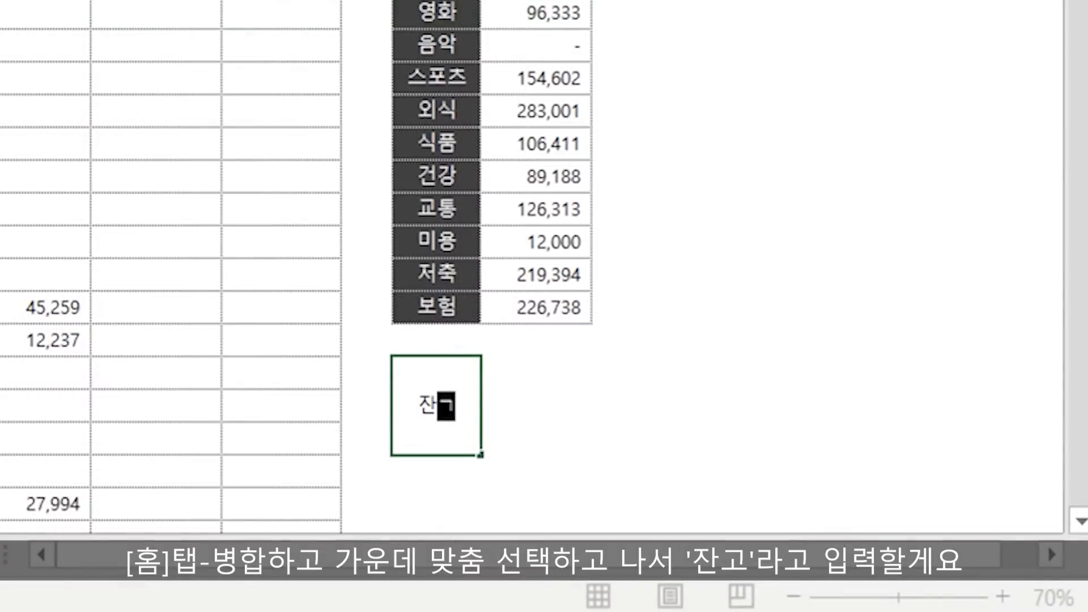
key("Return")
key("Up")
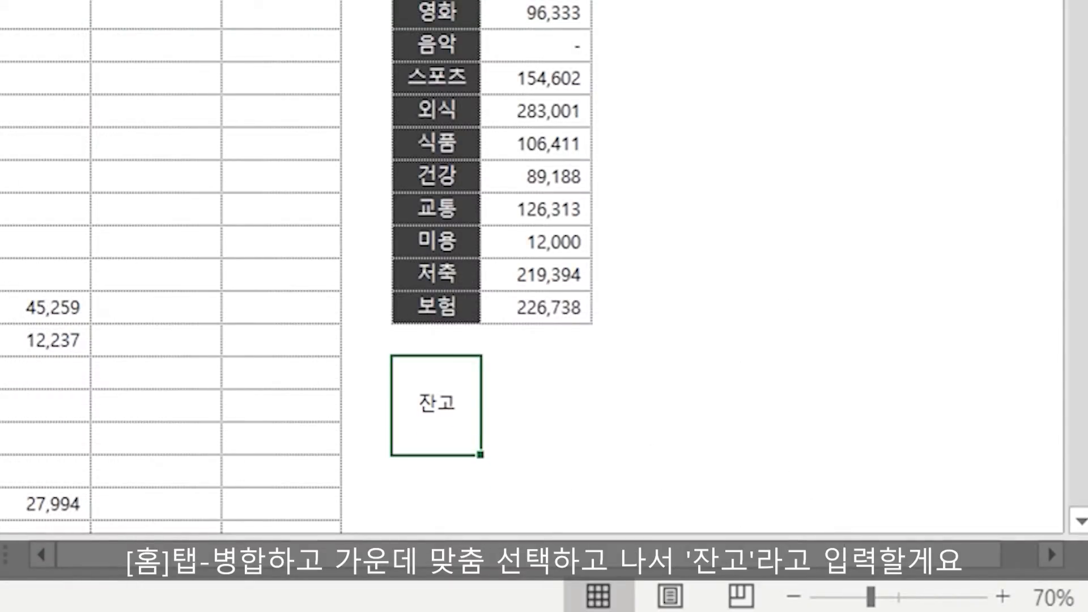
- Copy the cell format of the 보험 label in V40 onto the 잔고 label in V42
left_click(436, 307)
left_click(131, 196)
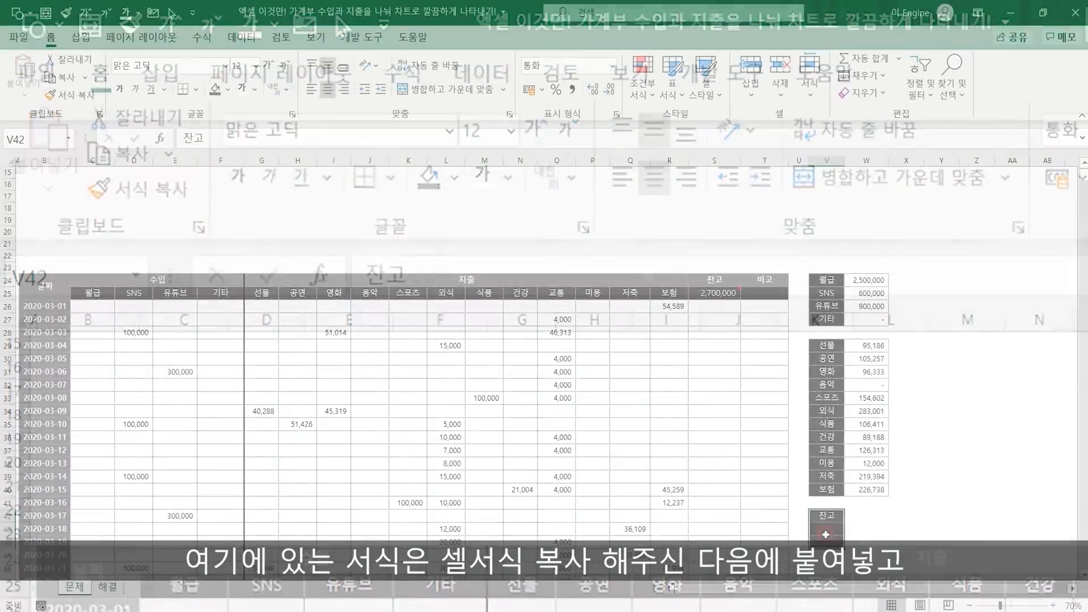
left_click(835, 538)
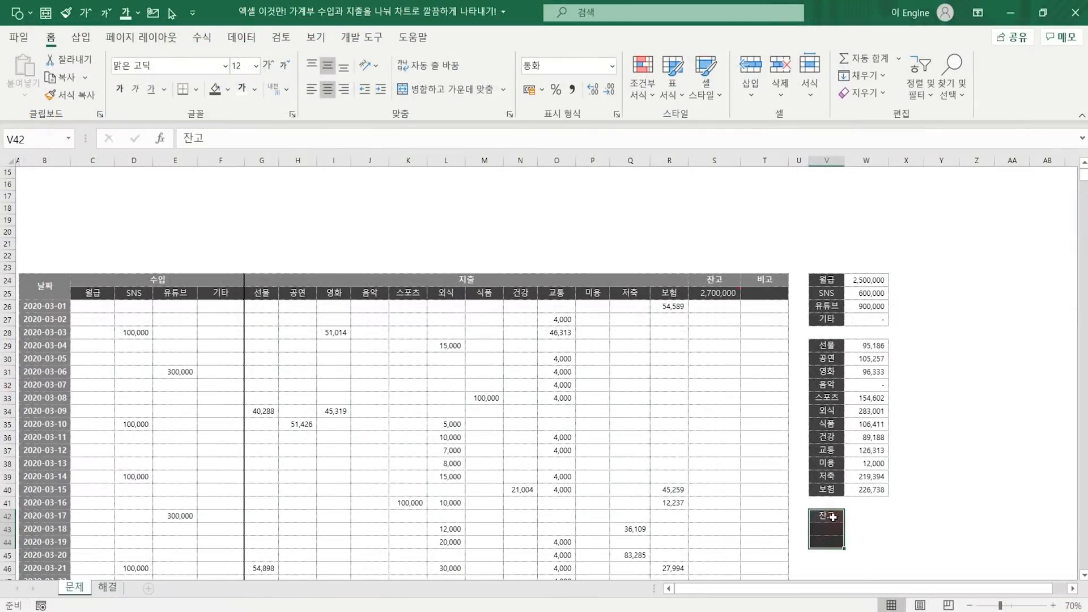
- Merge and centre V42:V44 again for the 잔고 label, and merge W42:W44 beside it
left_click_drag(832, 517, 829, 544)
key("alt+2")
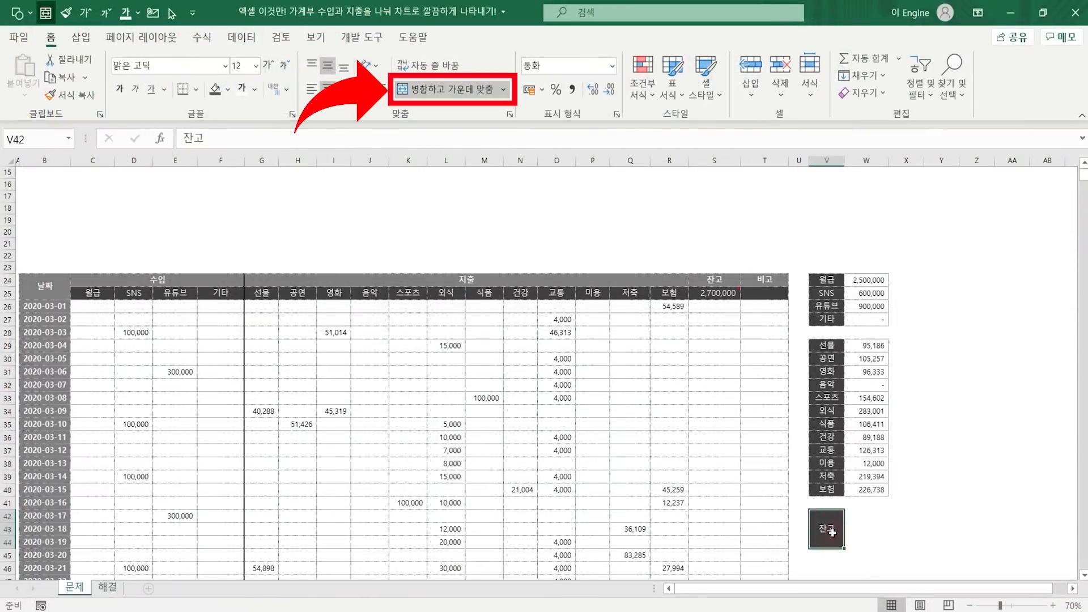
left_click_drag(858, 517, 858, 543)
key("alt+2")
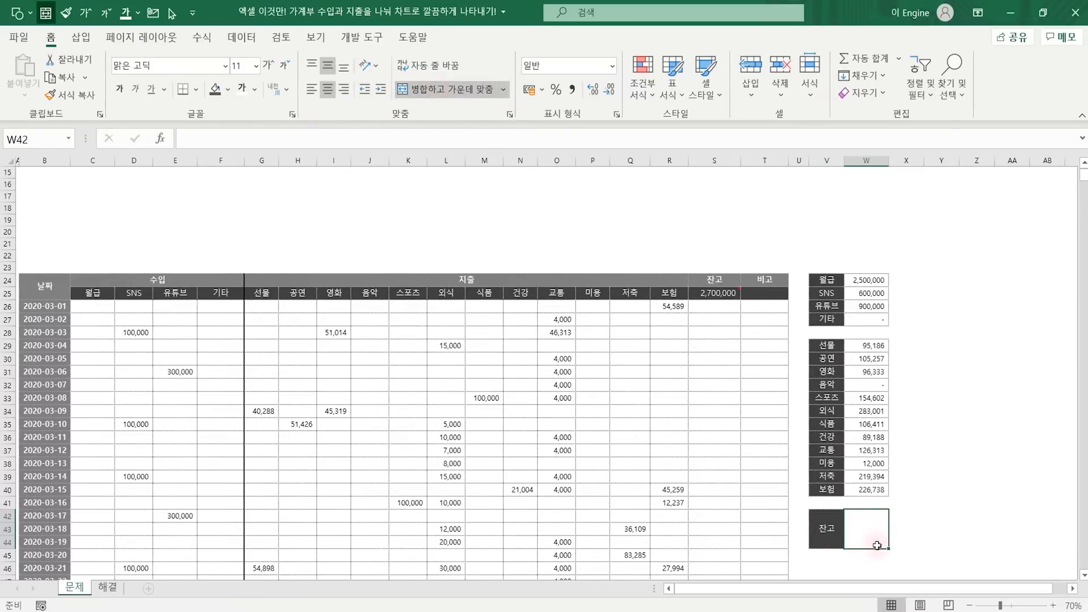
- Enter =SUM(W24:W27)-SUM(W29:W40) in the merged cell W42 to calculate the 잔고 balance
type("=sum")
type("sum(")
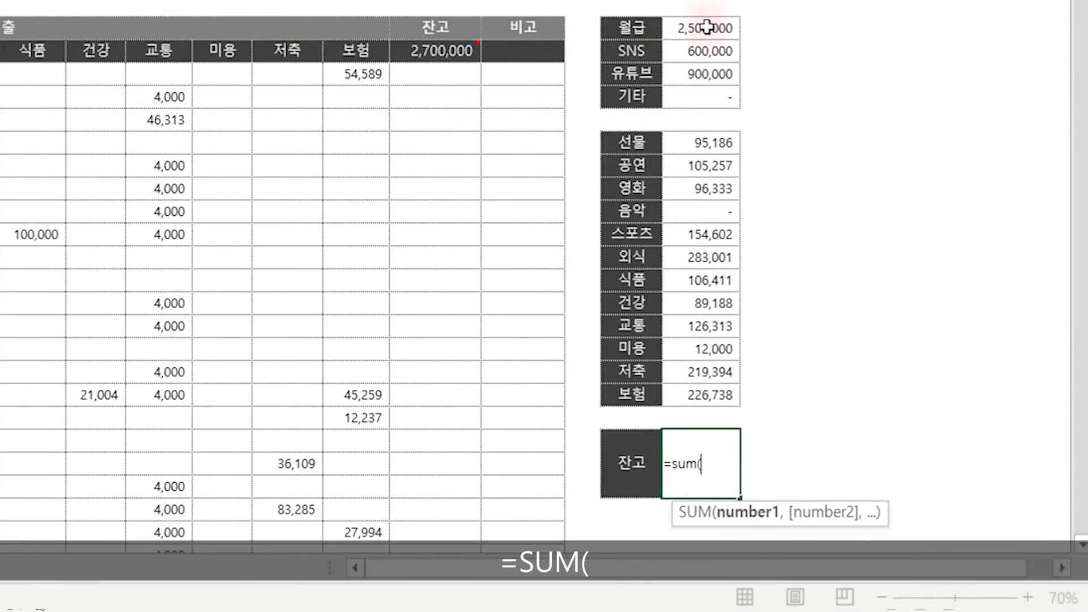
left_click_drag(706, 27, 704, 90)
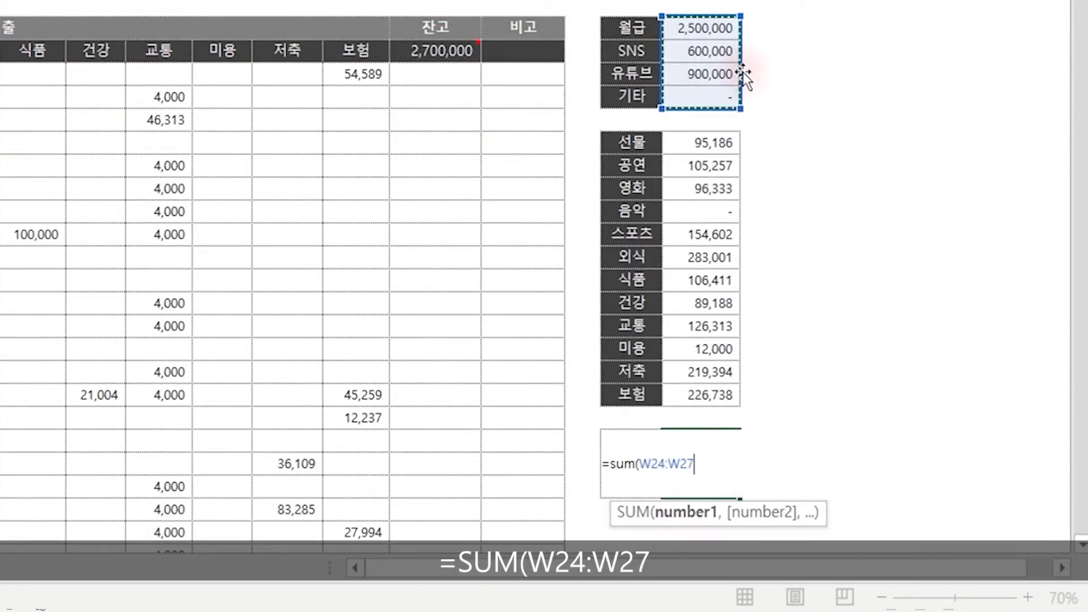
type(")-sum(")
left_click_drag(708, 143, 759, 398)
type(")")
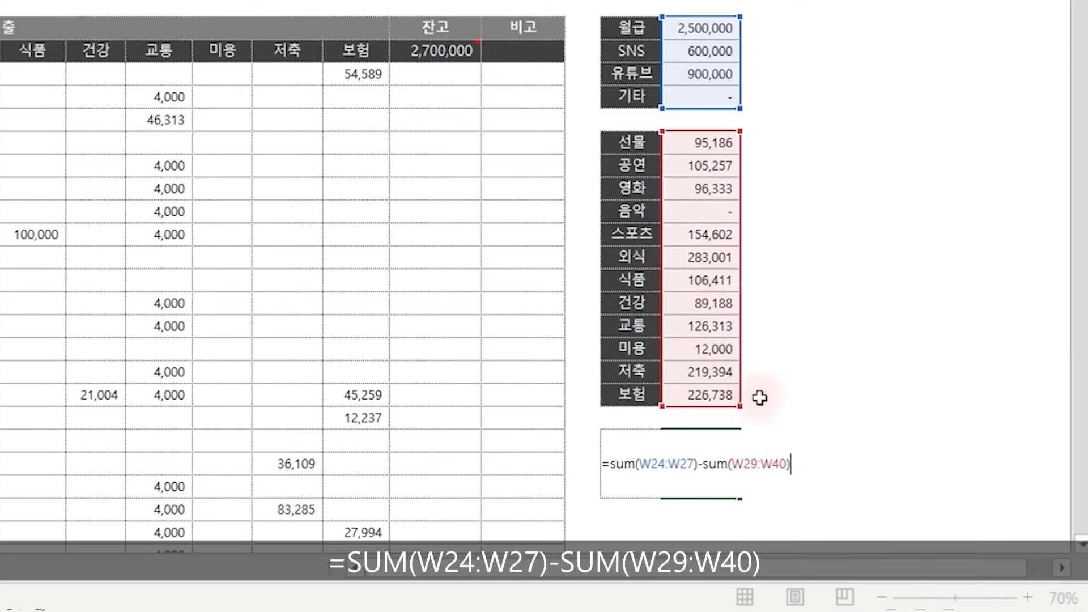
key("Return")
key("Up")
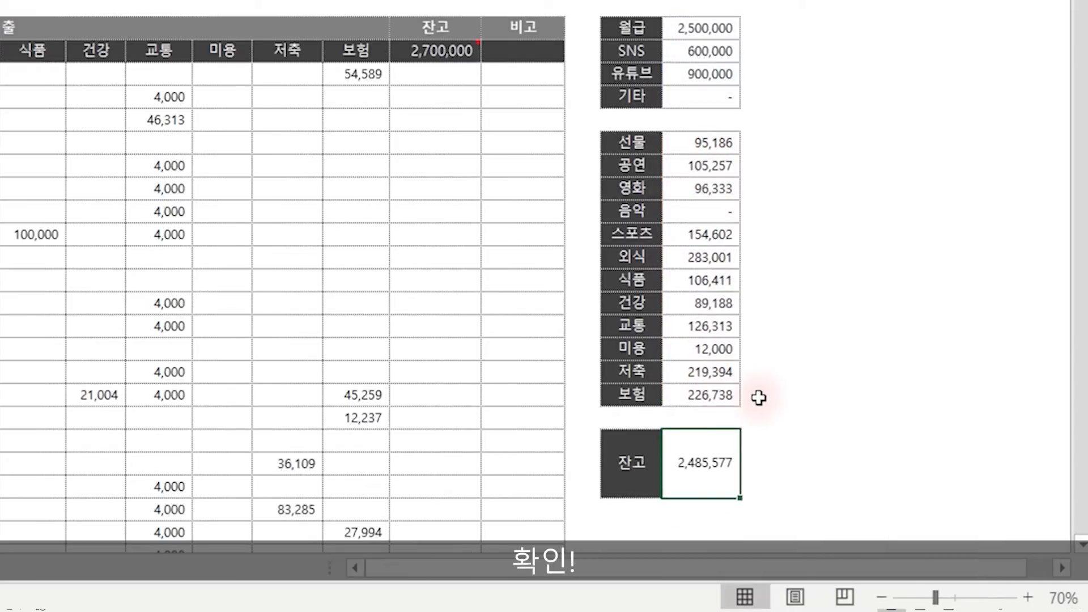
- Apply dotted outline and inside borders to the 잔고 label and balance cells V42:W44
left_click_drag(641, 462, 707, 468)
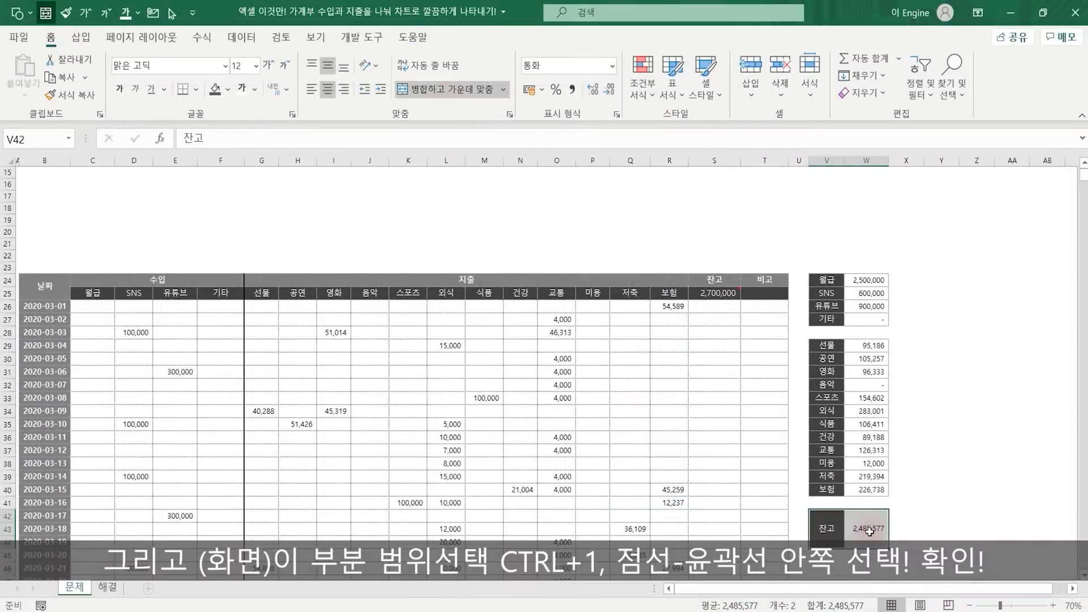
key("ctrl+1")
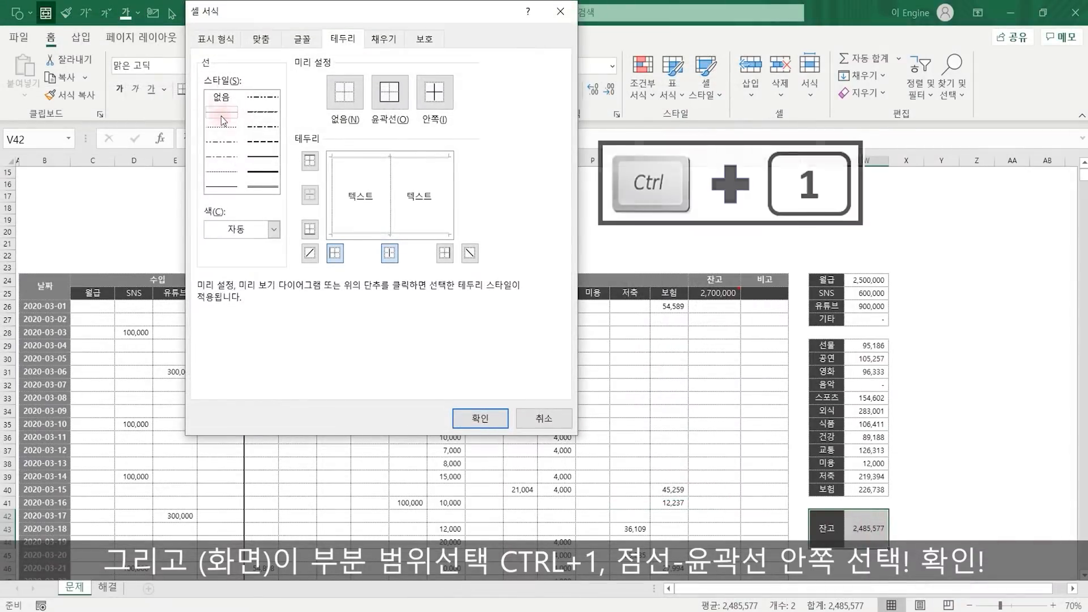
left_click(396, 99)
left_click(429, 101)
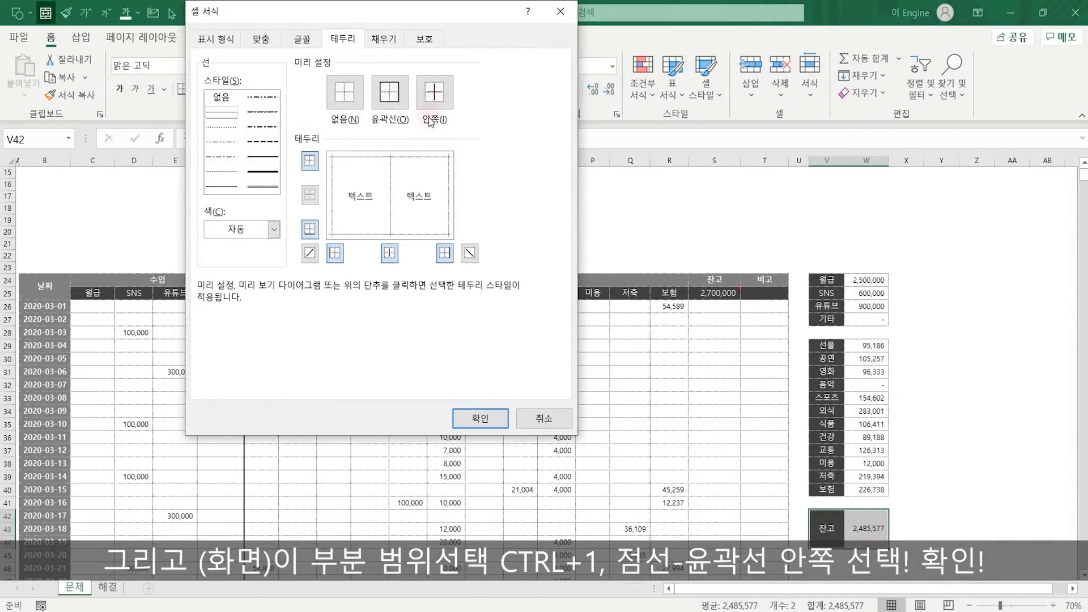
left_click(476, 417)
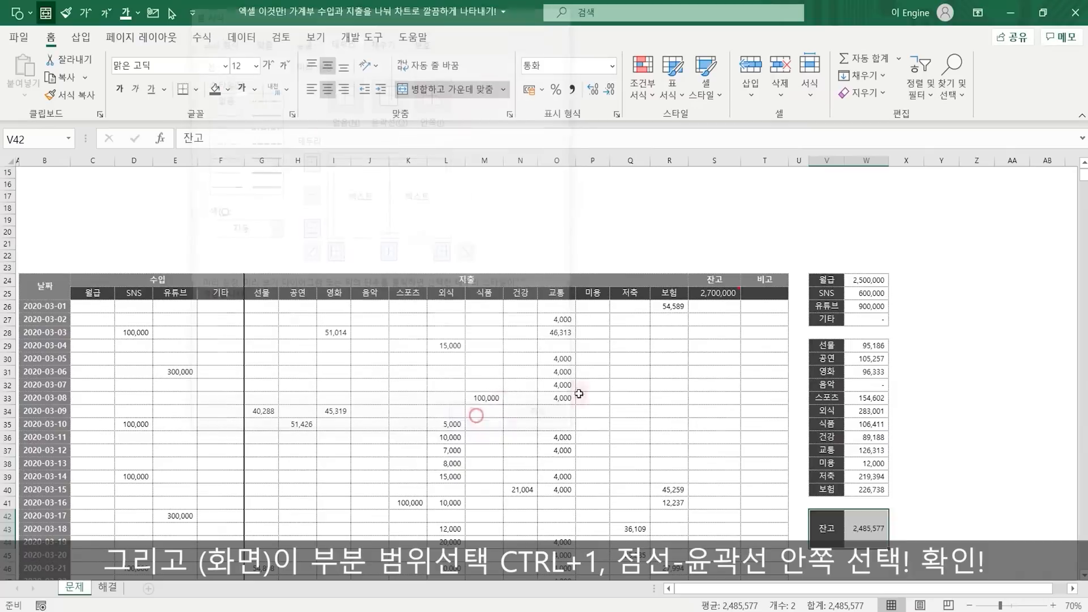
left_click(974, 477)
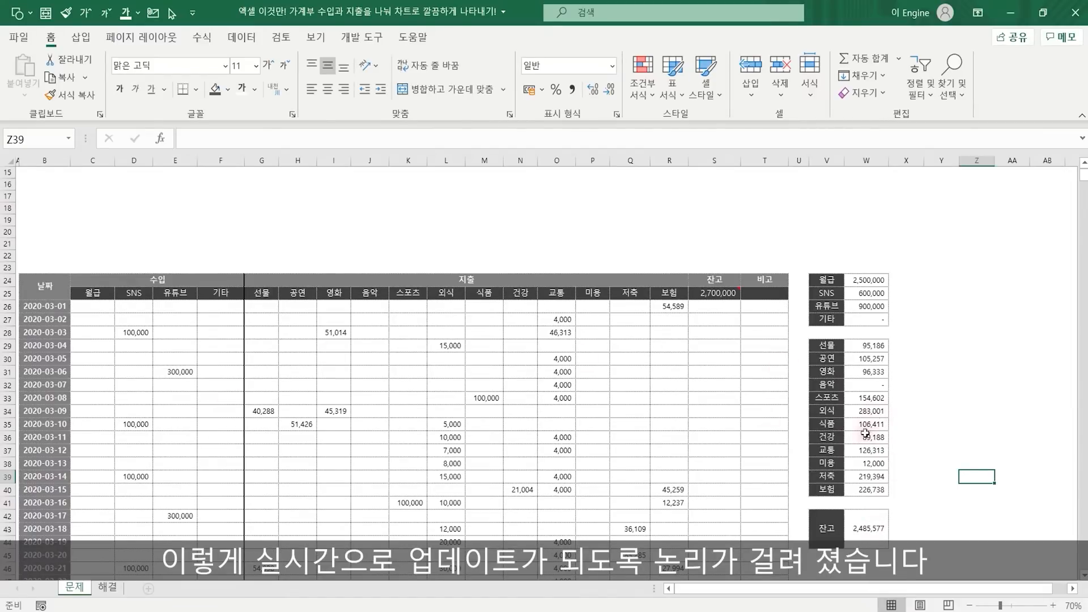
- Insert a basic 2-D pie chart from the income summary V24:W27
scroll(866, 435, "up", 5)
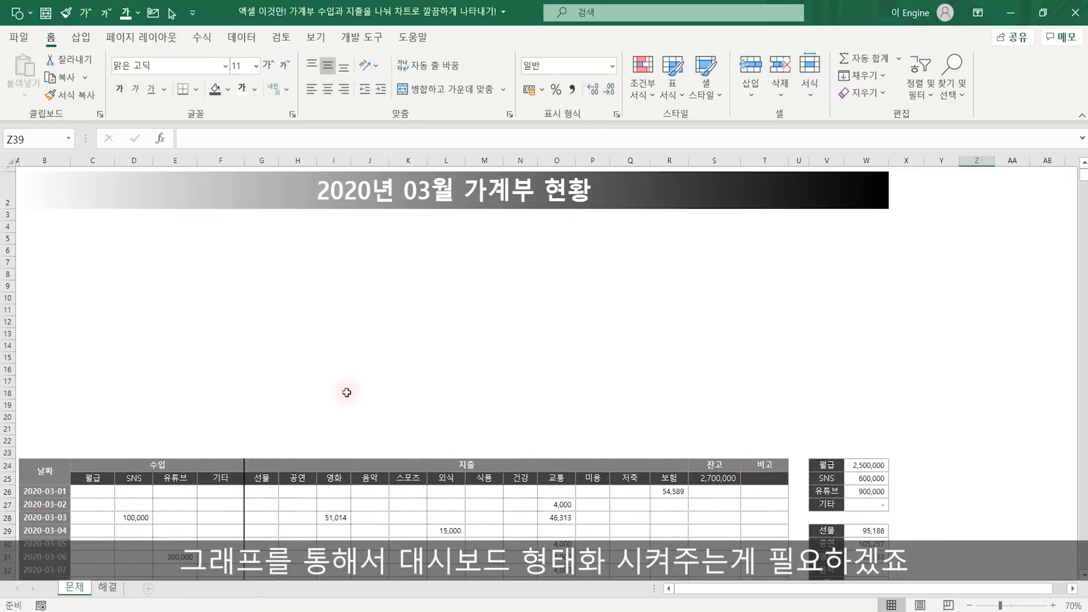
left_click_drag(826, 465, 850, 507)
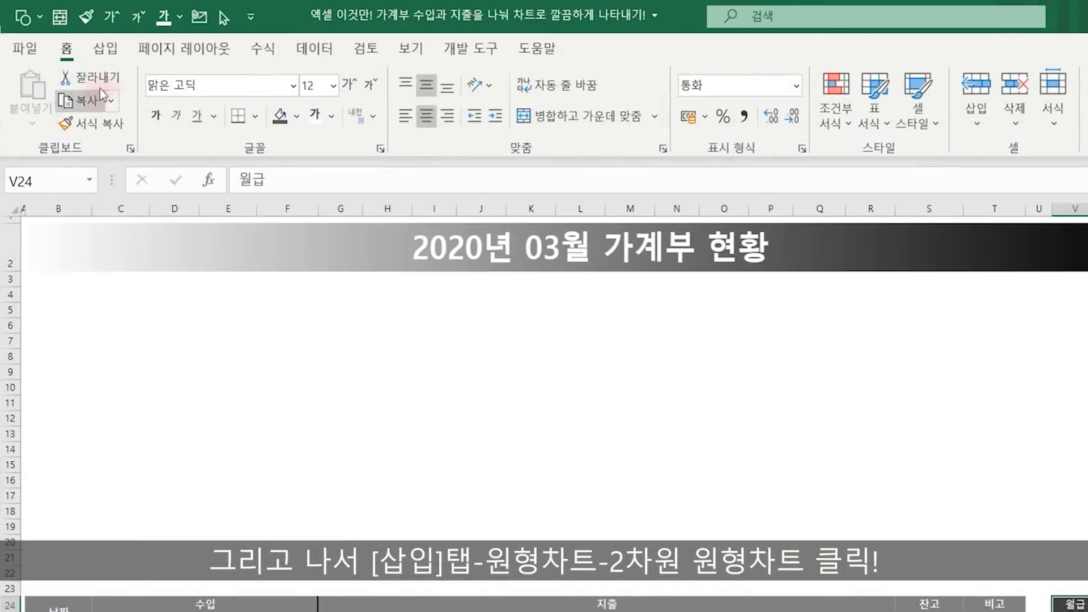
left_click(81, 40)
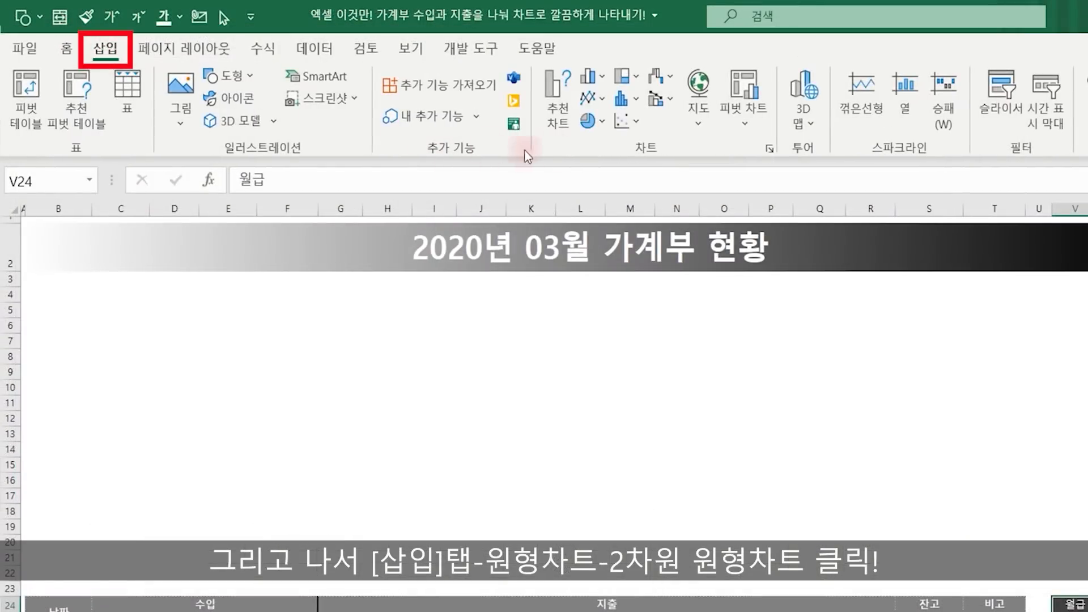
left_click(589, 121)
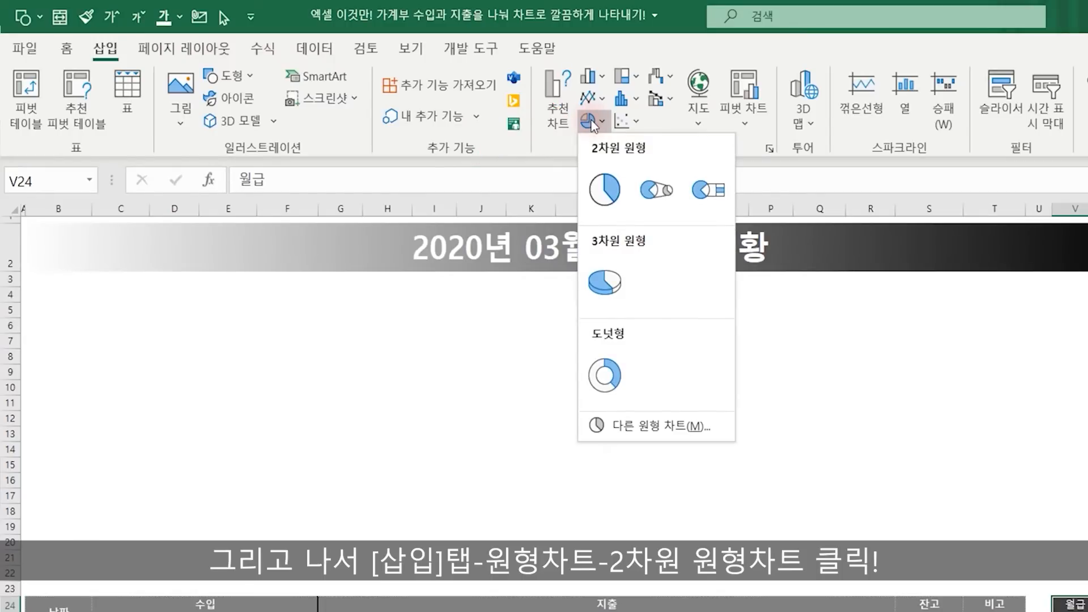
left_click(604, 191)
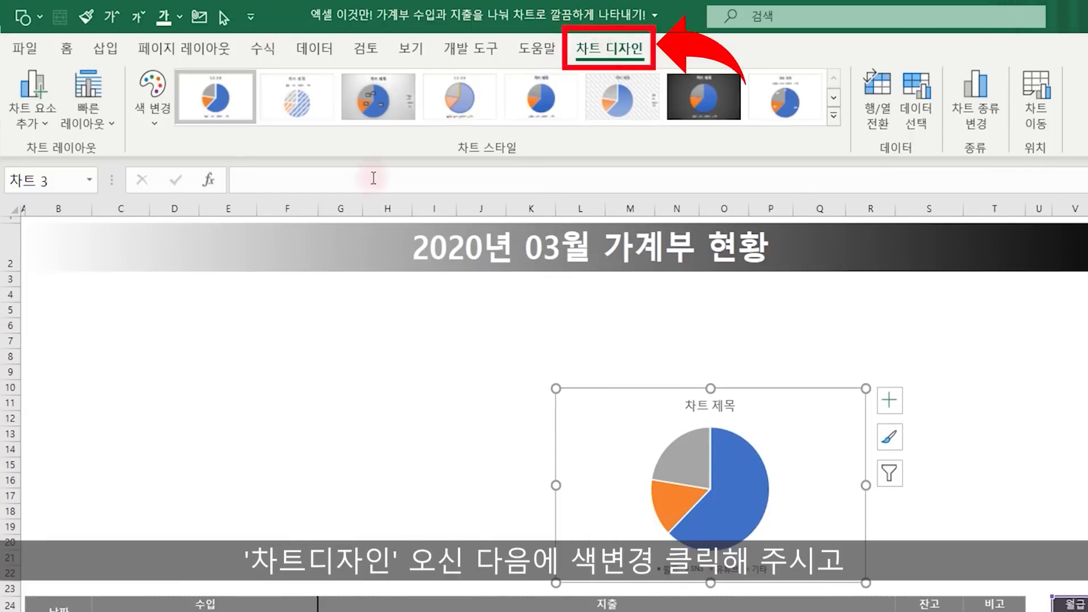
- Change the income pie chart's colours to the monochromatic grey palette that includes black
left_click(155, 103)
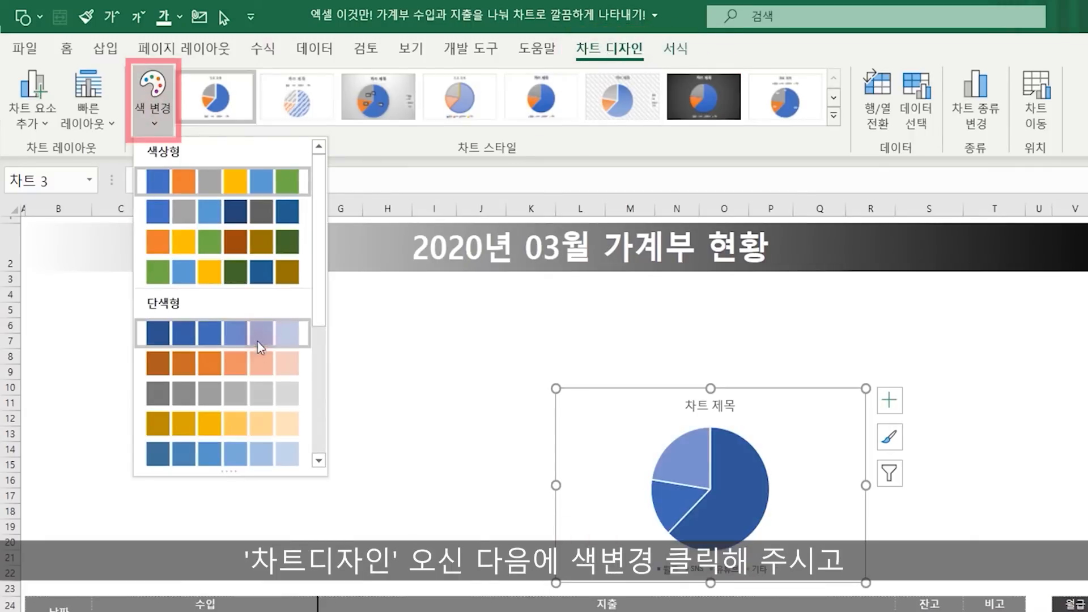
scroll(258, 345, "down", 3)
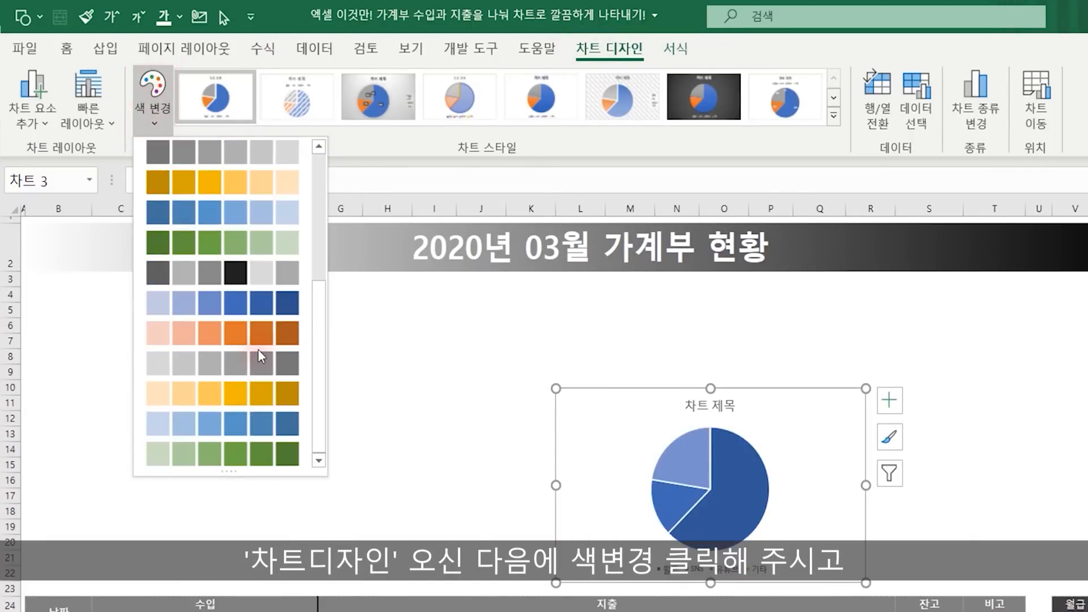
left_click(243, 276)
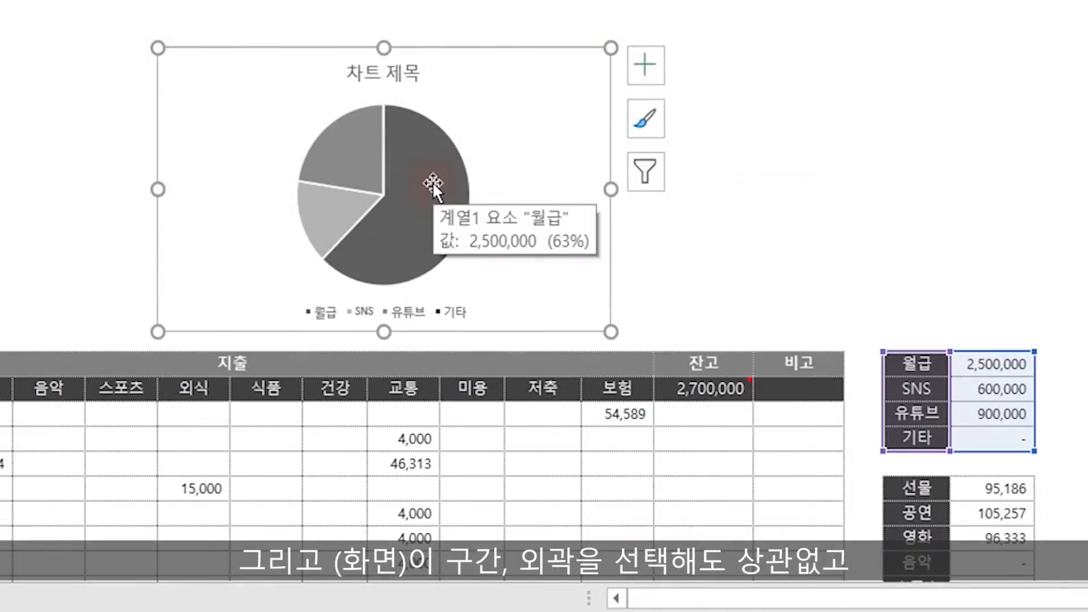
- Add data labels to the income pie chart and position them at the outside end (바깥쪽 끝에)
left_click(744, 480)
left_click(783, 389)
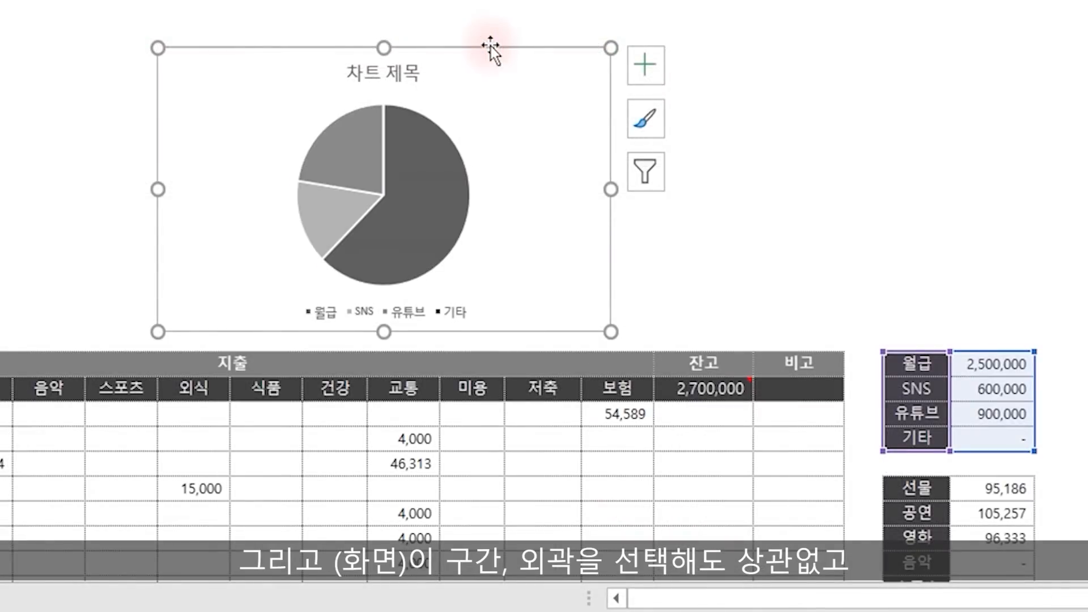
left_click(422, 171)
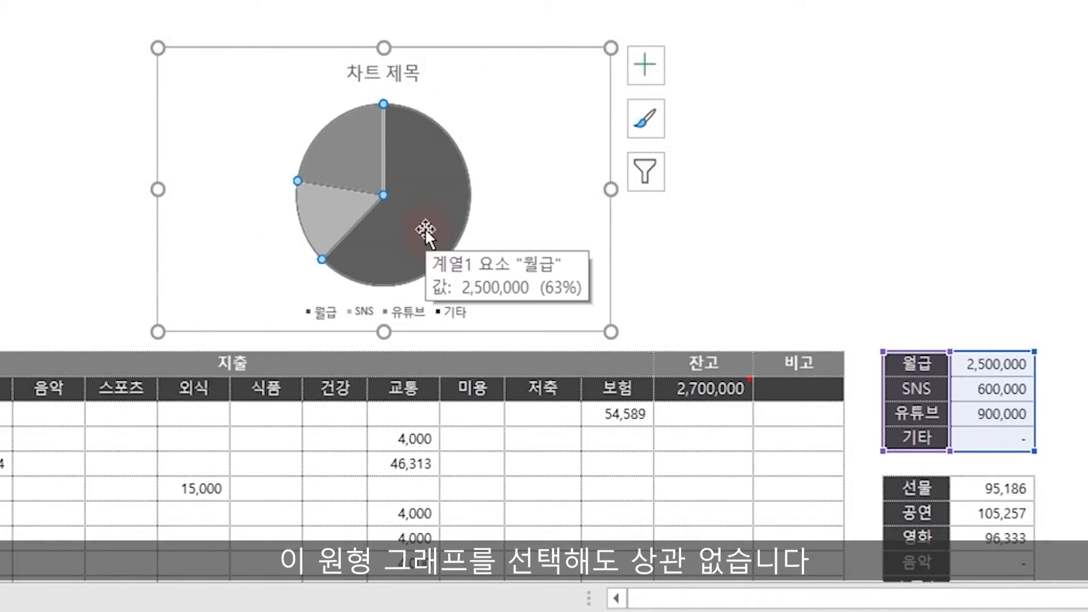
left_click(647, 65)
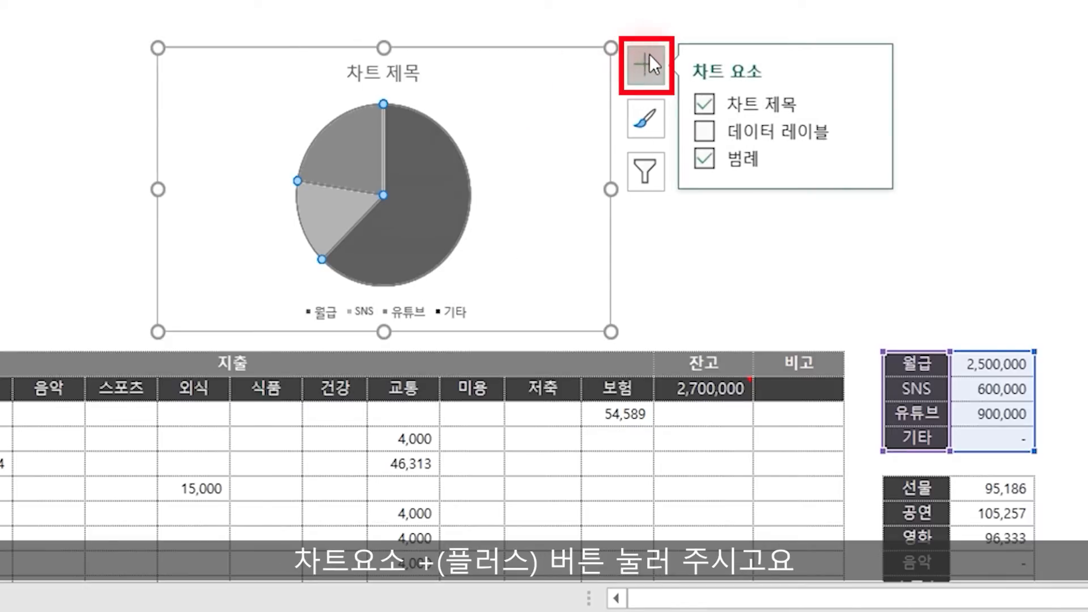
left_click(705, 134)
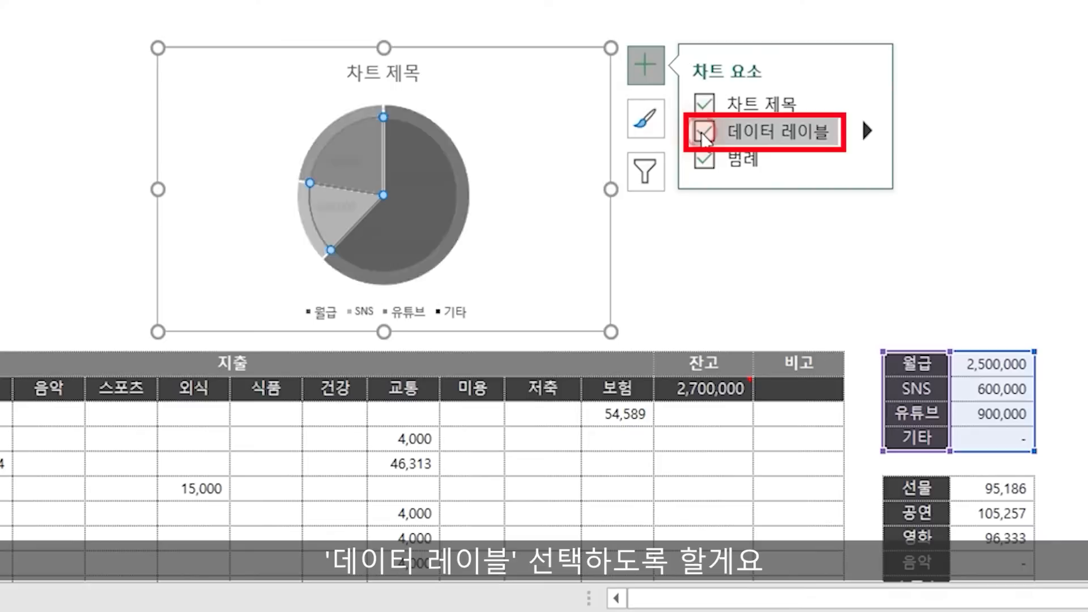
left_click(866, 130)
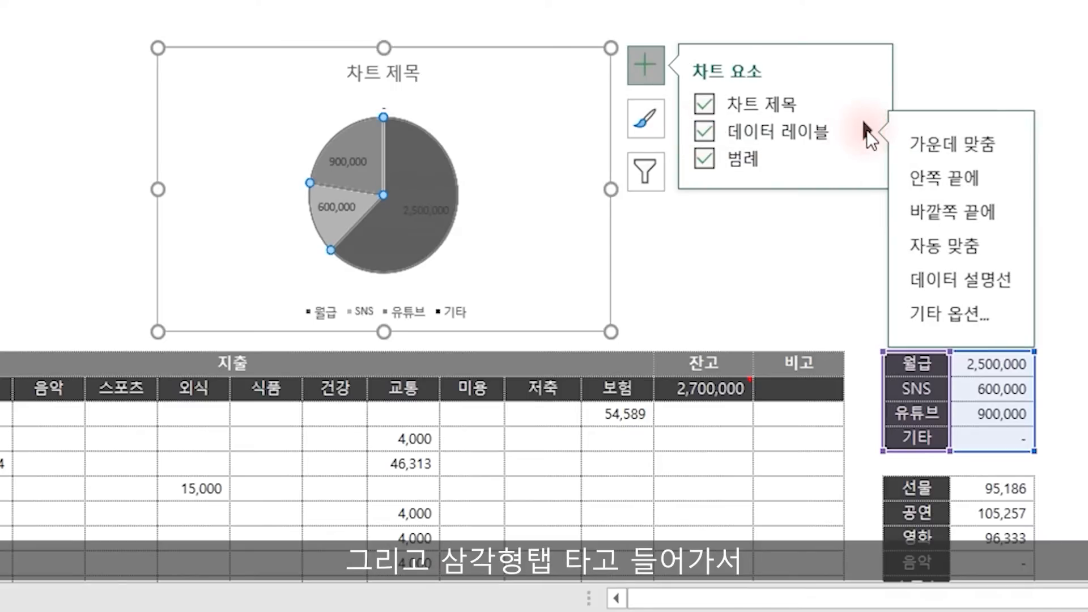
left_click(950, 213)
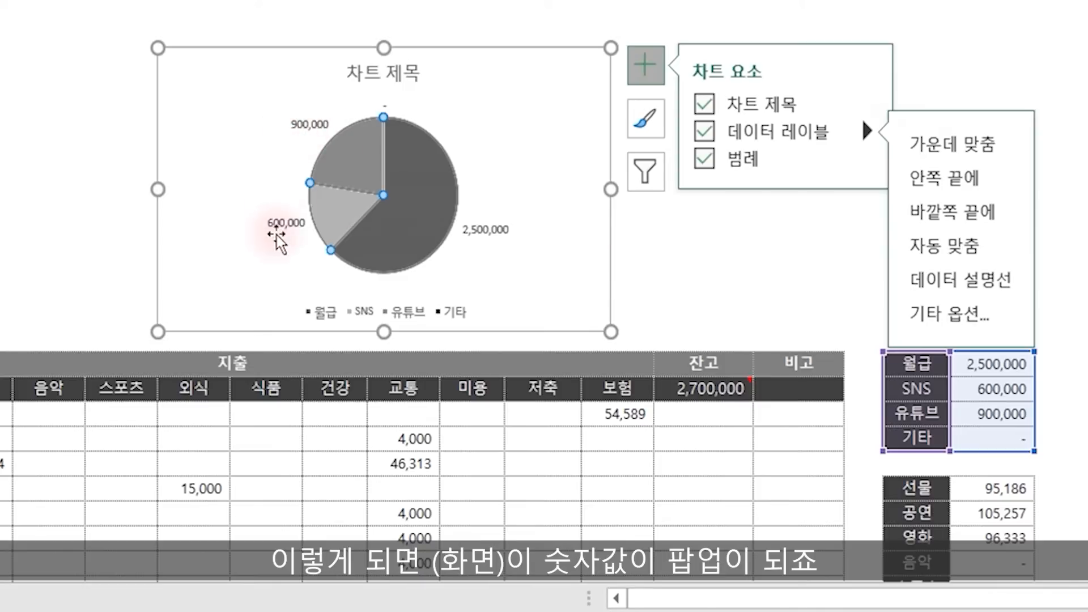
- Format the pie chart's data labels to show category name (항목 이름) and percentage (백분율) instead of value (값)
left_click(486, 233)
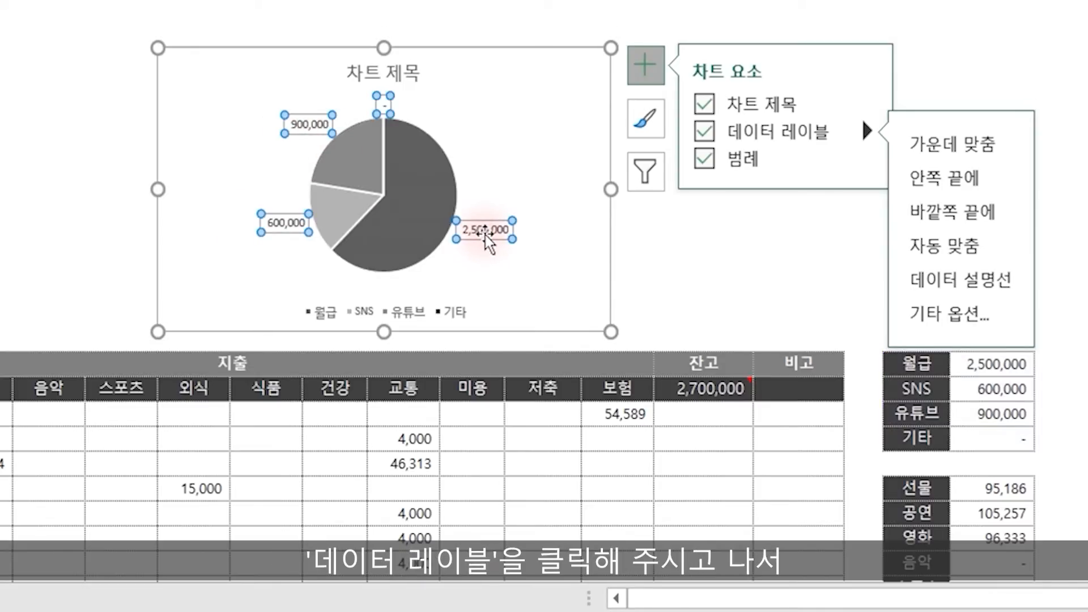
right_click(486, 234)
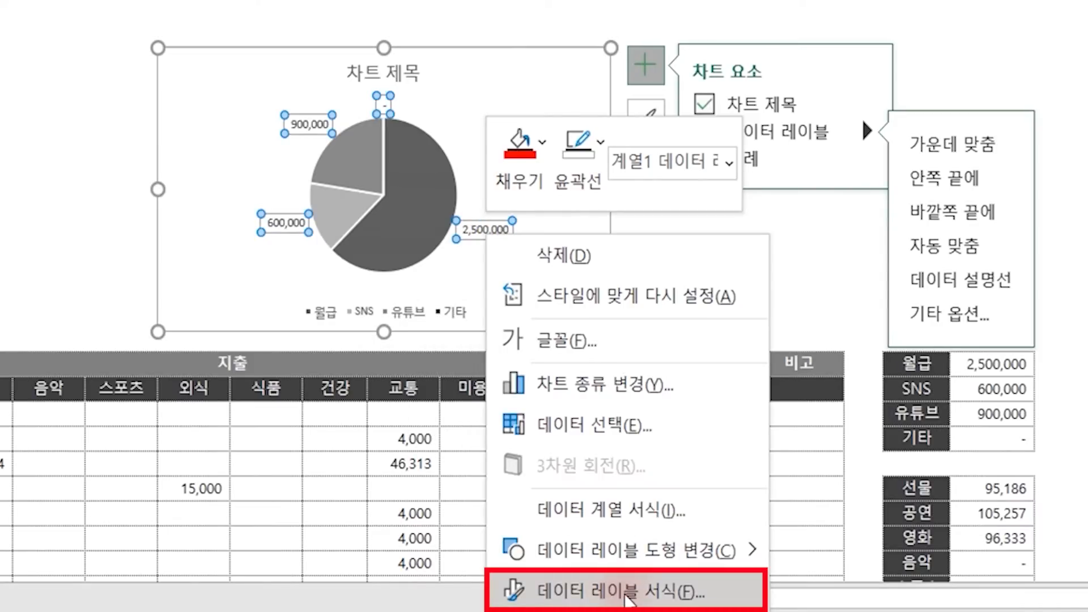
left_click(626, 594)
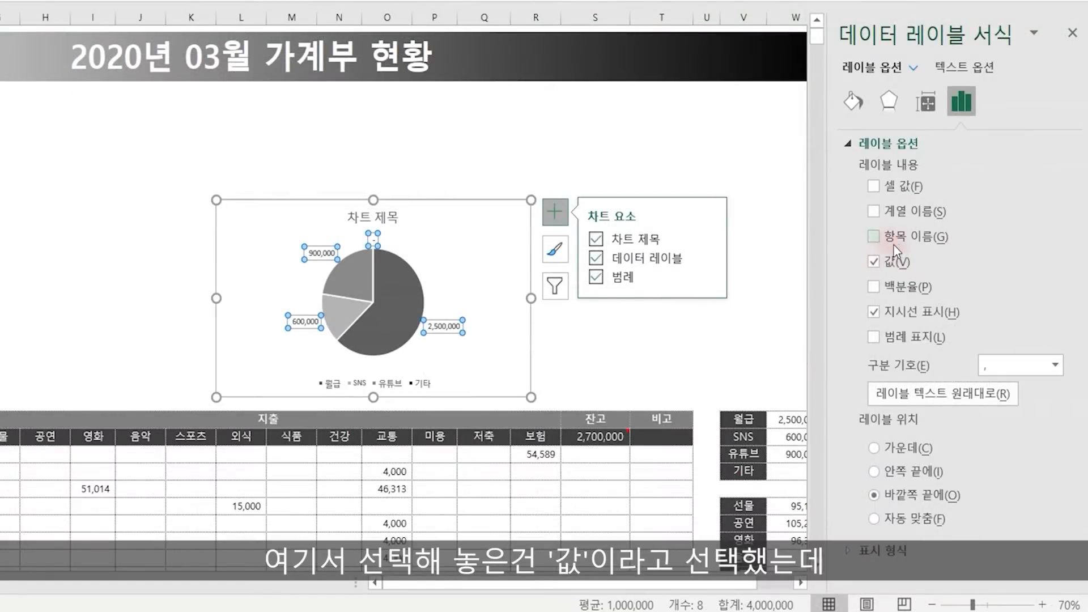
left_click(878, 262)
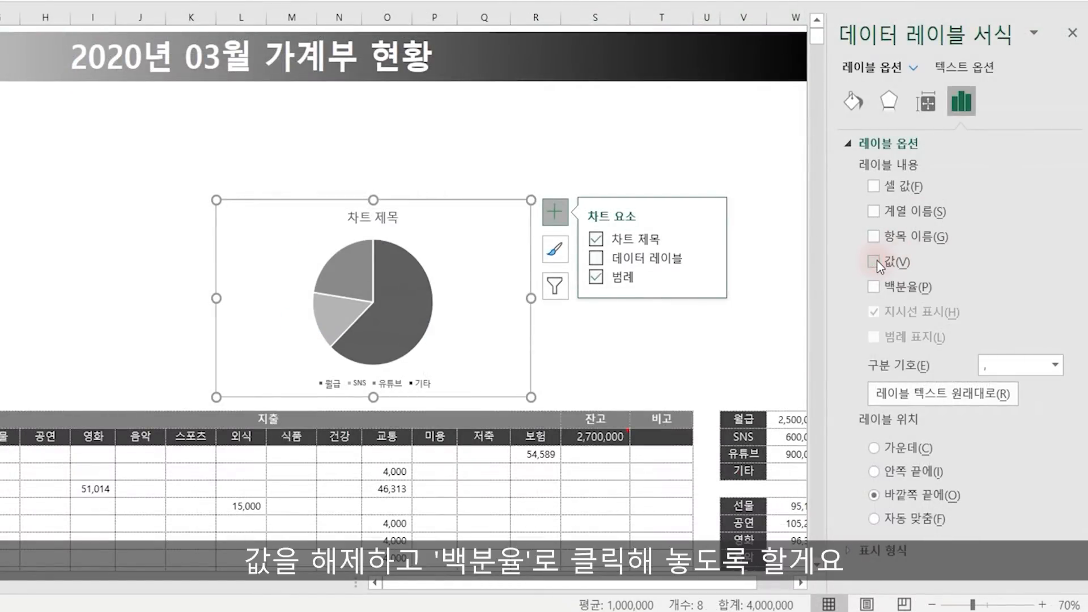
left_click(876, 286)
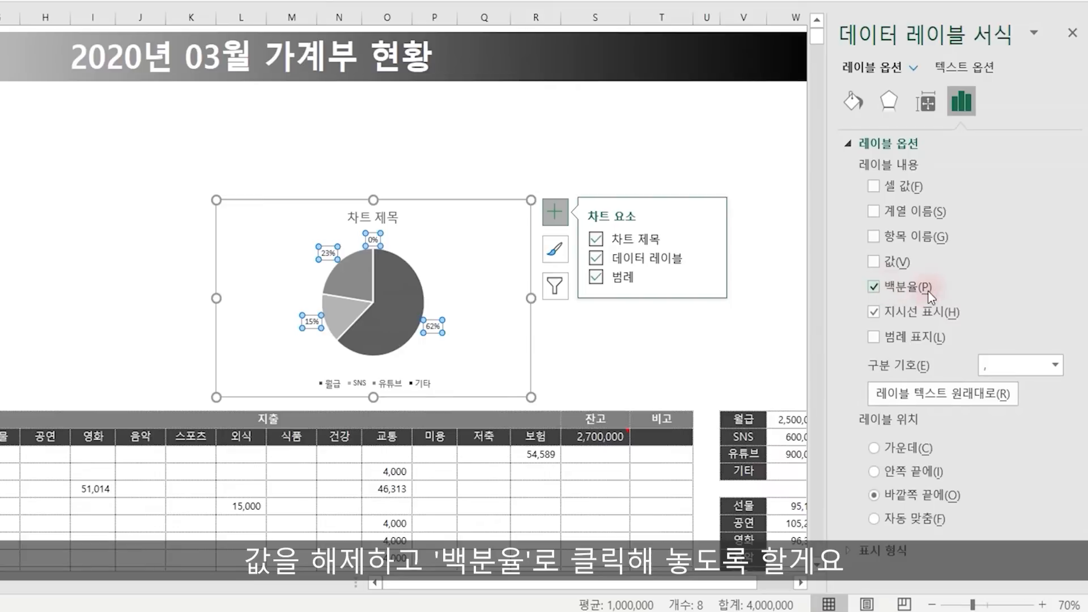
left_click(879, 237)
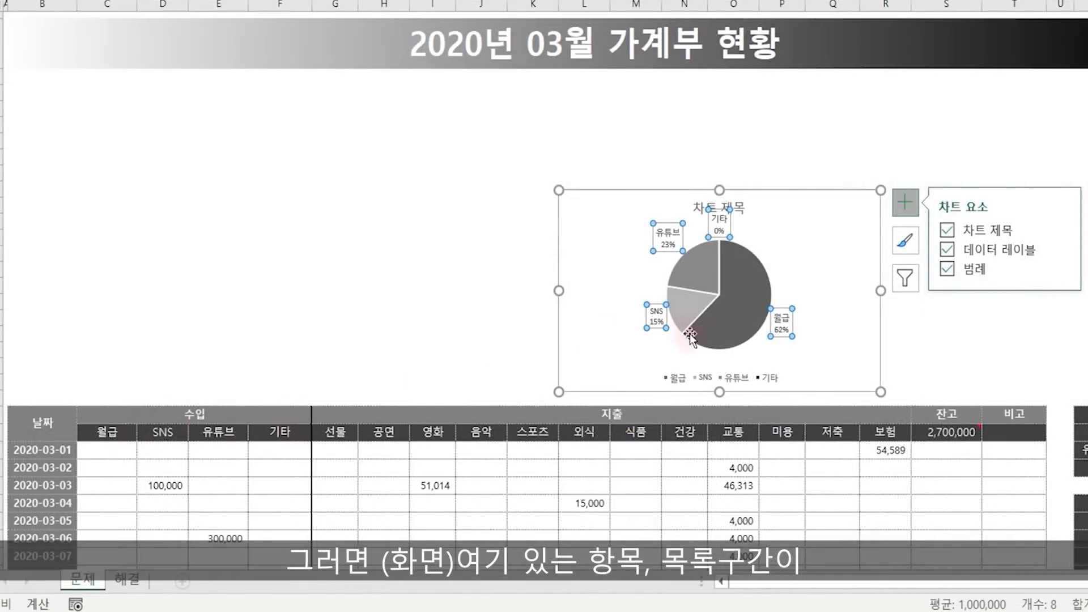
- Delete the legend and the chart title from the income pie chart
mouse_move(761, 300)
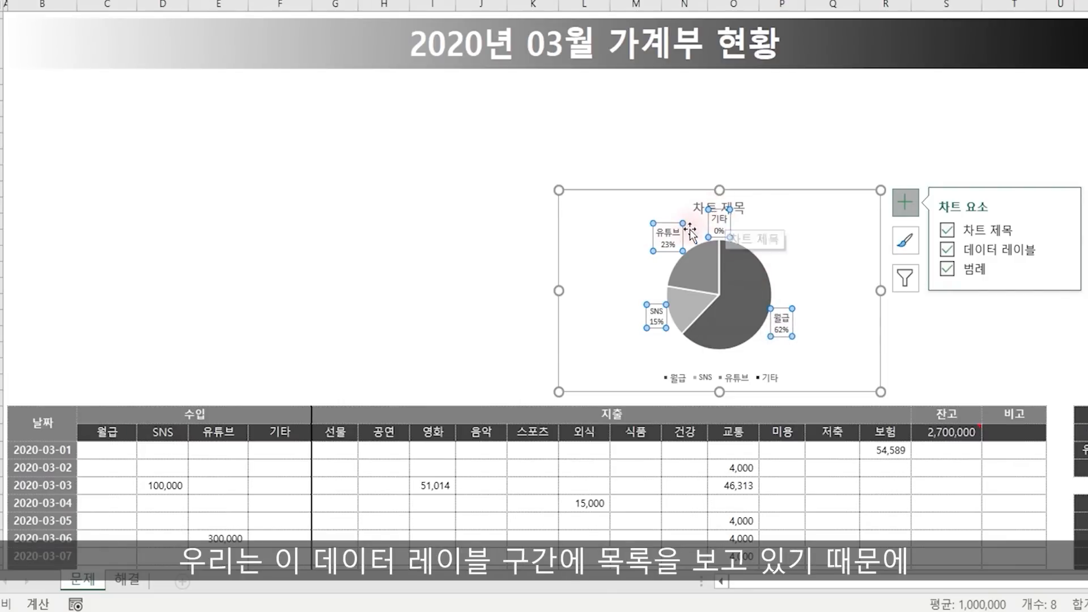
left_click(714, 377)
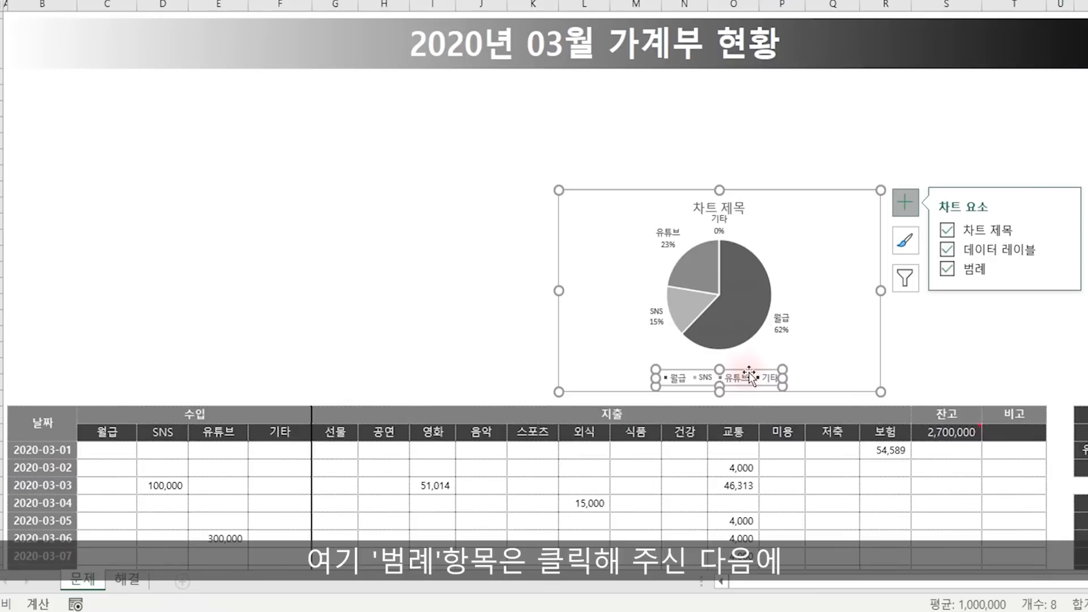
key("Delete")
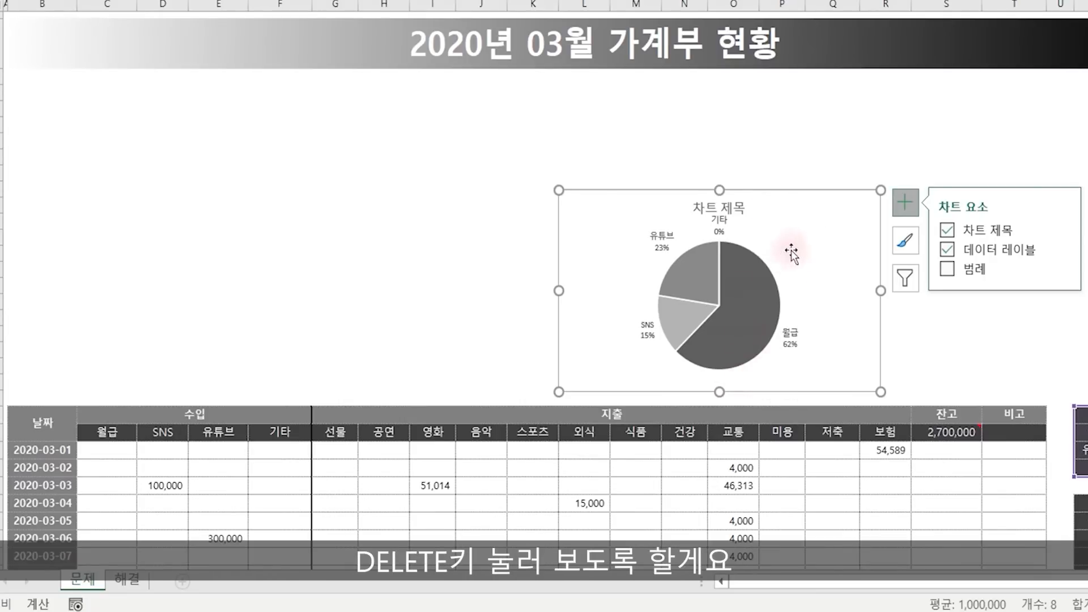
left_click(736, 208)
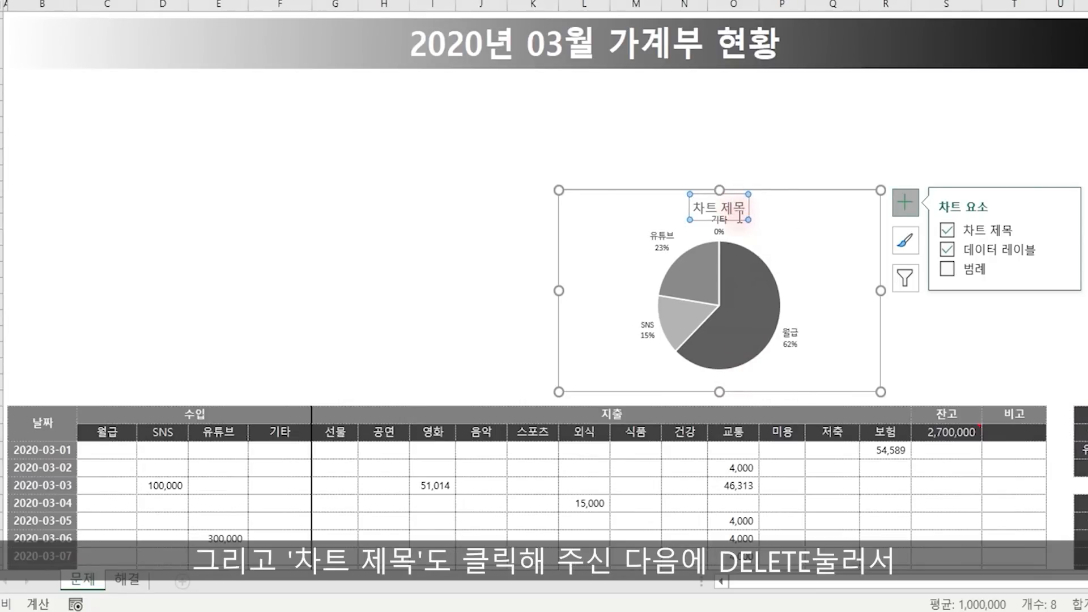
key("Delete")
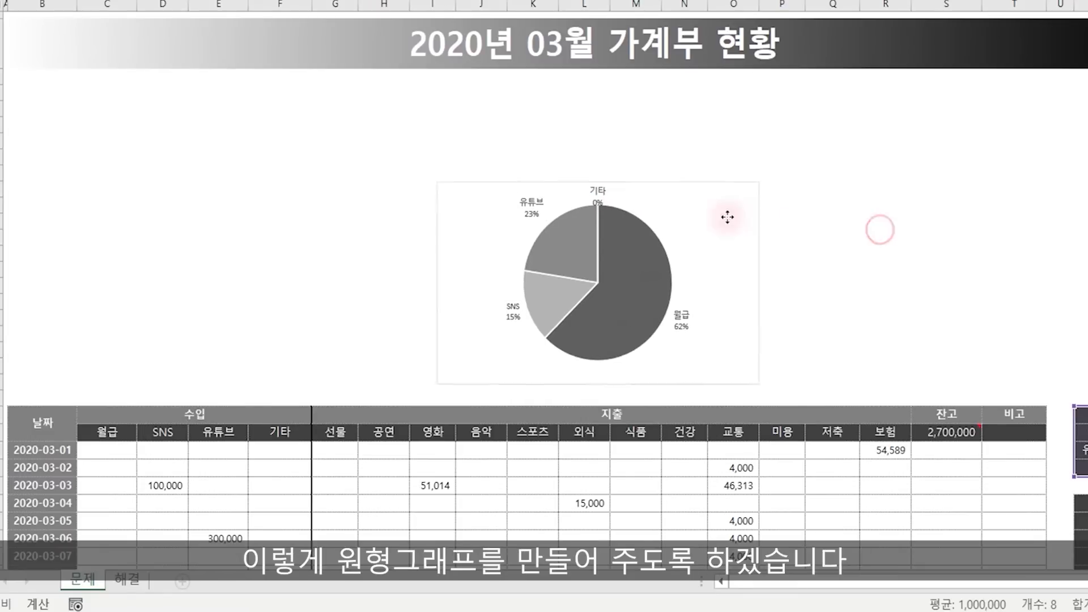
- Move the income pie chart to the sheet's left edge below the title and enlarge it to fill the space above the ledger table
left_click_drag(727, 218, 333, 126)
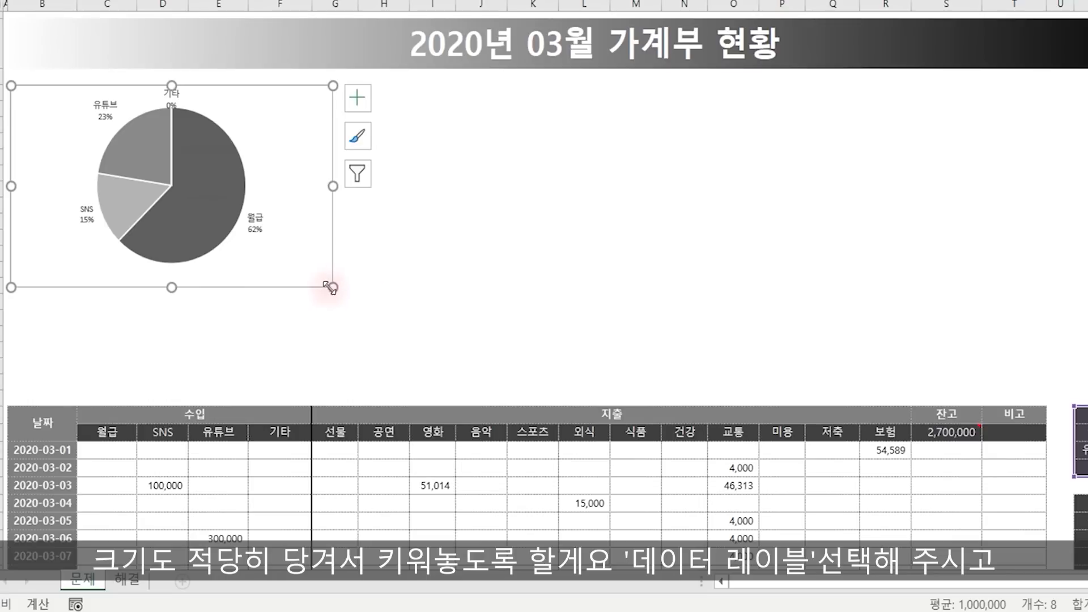
left_click_drag(332, 287, 413, 383)
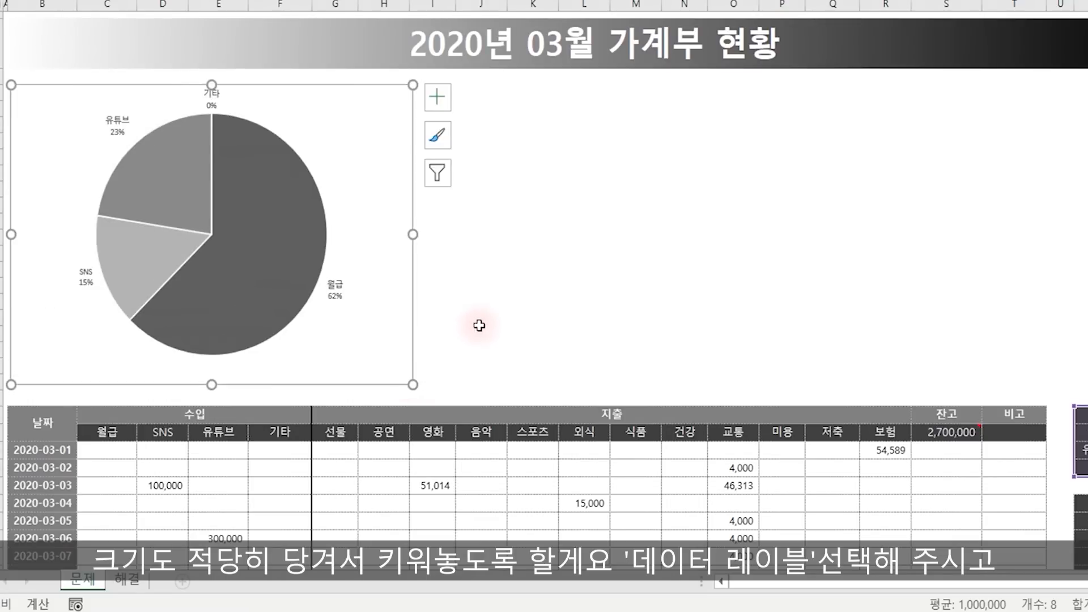
- Increase the font size of the income pie chart's data labels to 16 points and close the label formatting pane
left_click(335, 289)
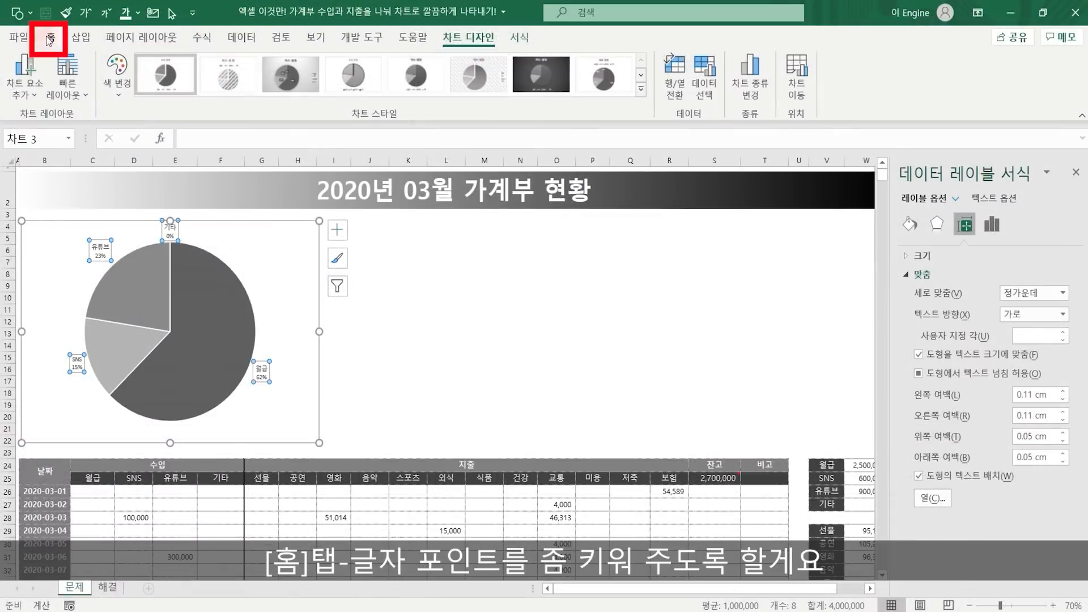
left_click(50, 36)
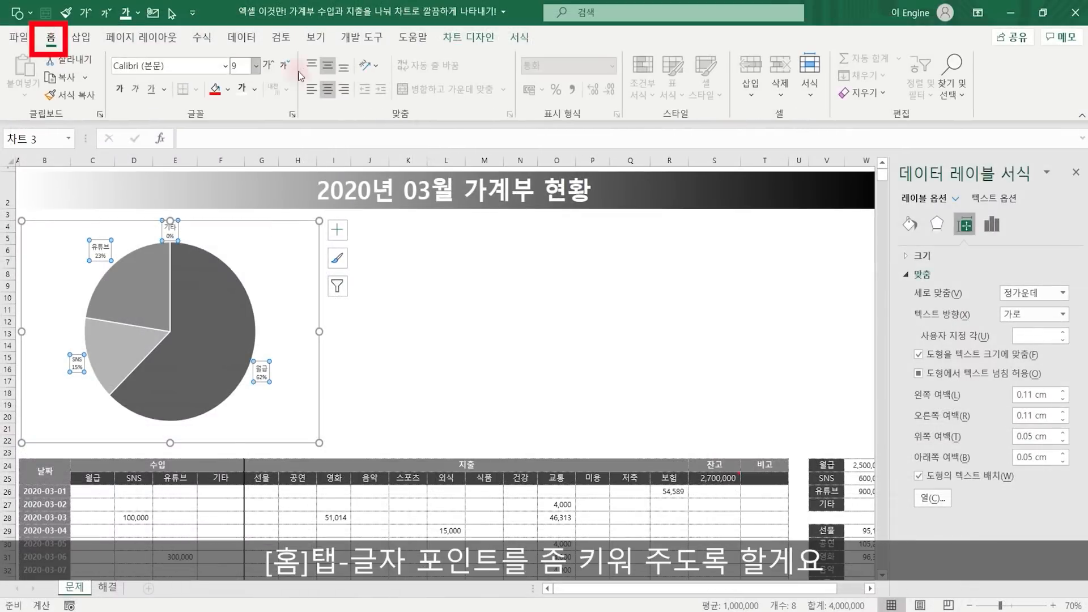
left_click(271, 69)
left_click(271, 68)
left_click(271, 68)
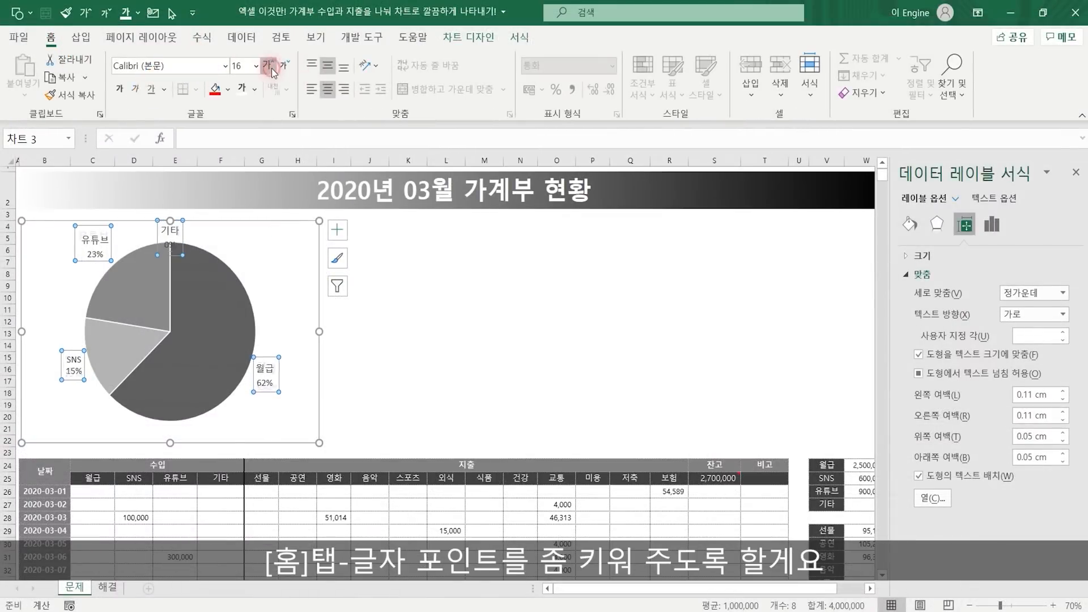
left_click(271, 68)
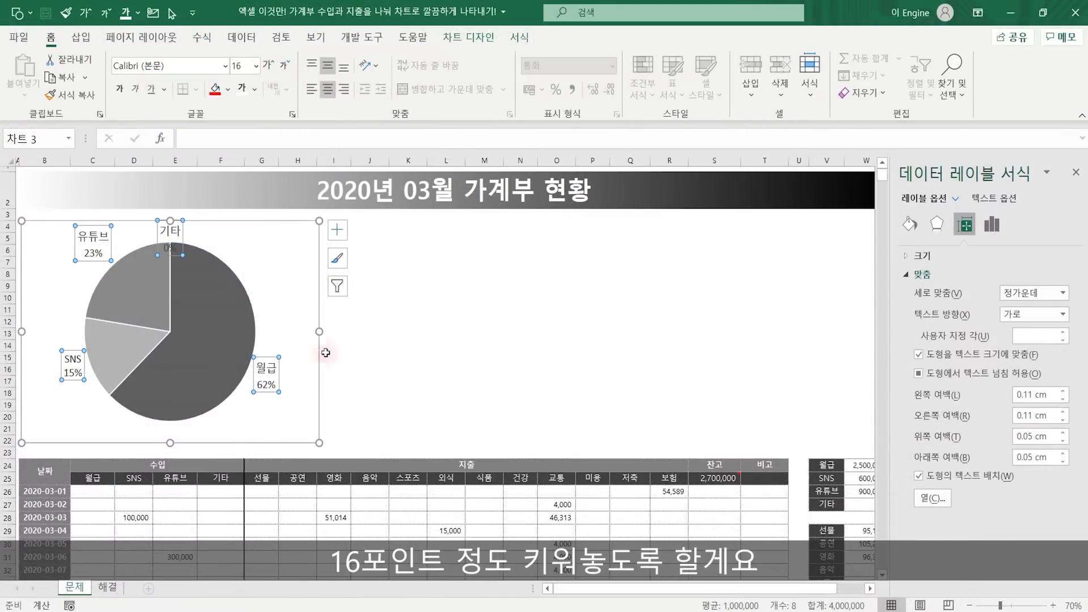
left_click(418, 404)
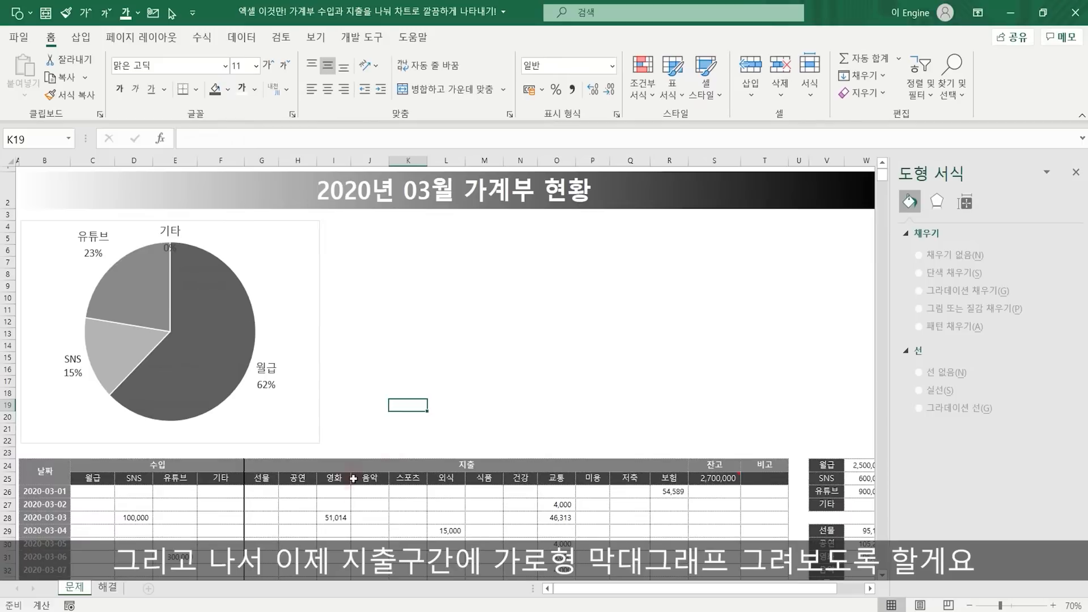
left_click(1076, 172)
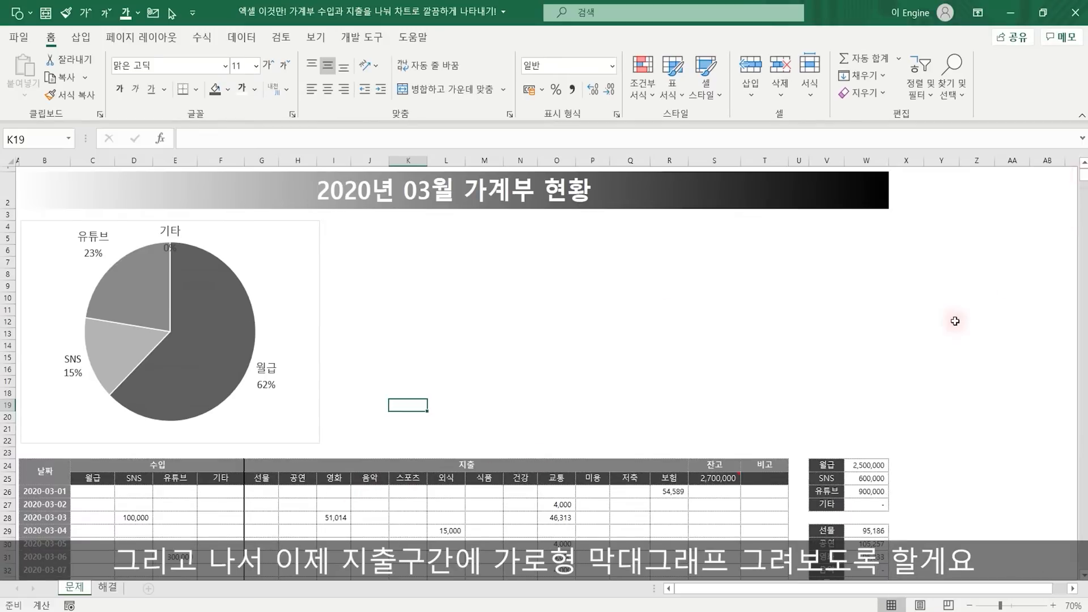
- Insert a 2-D clustered bar chart (2차원 가로 막대형) from the expense category names and totals in V29:W40
scroll(929, 356, "down", 2)
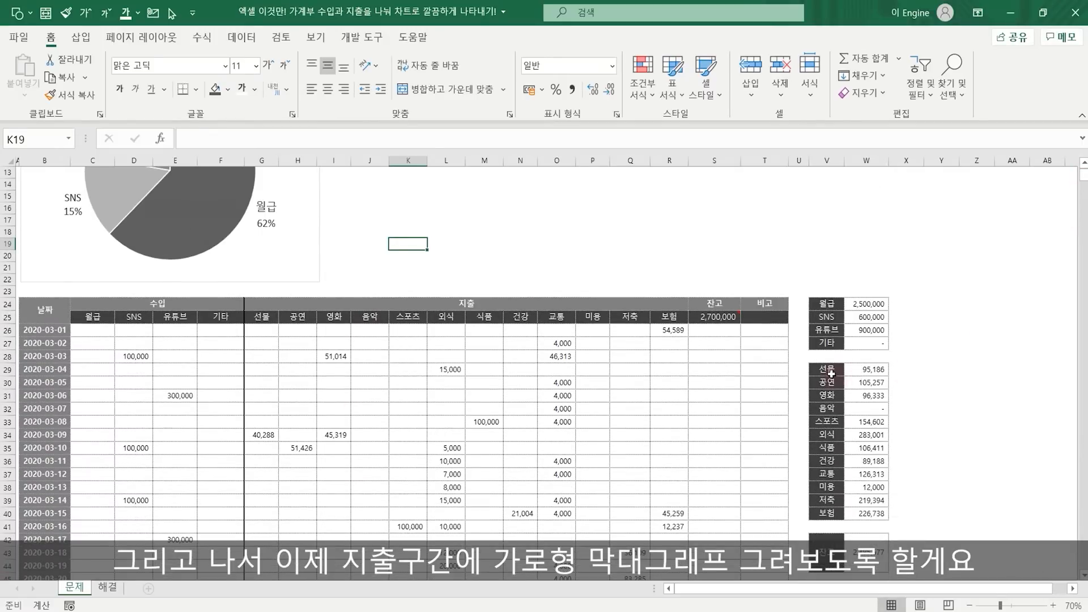
mouse_move(831, 374)
left_mouse_down()
mouse_move(867, 454)
mouse_move(872, 513)
left_mouse_up()
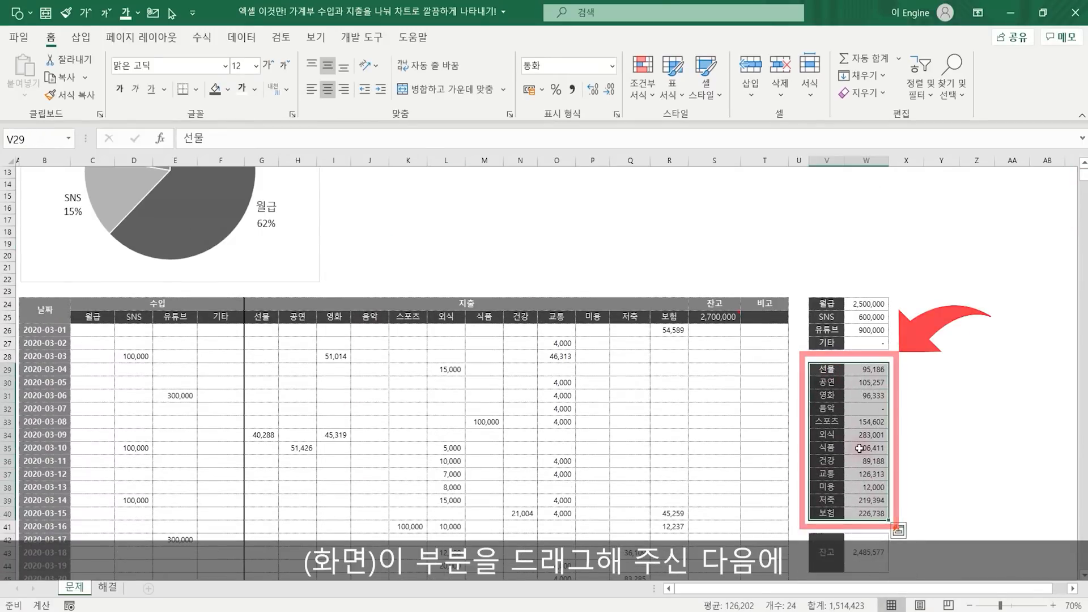
left_click(81, 37)
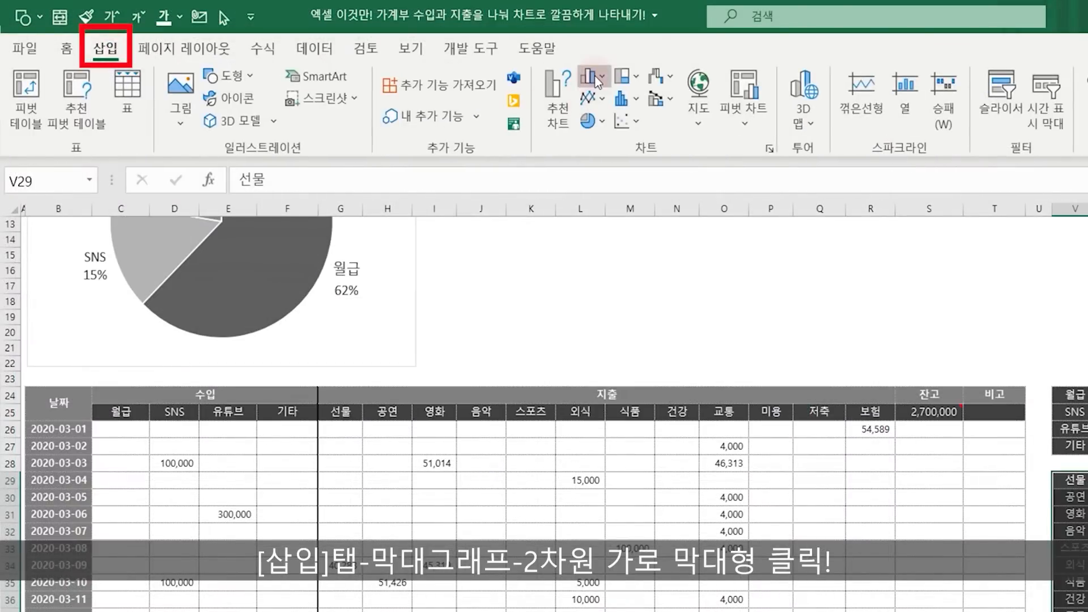
left_click(596, 81)
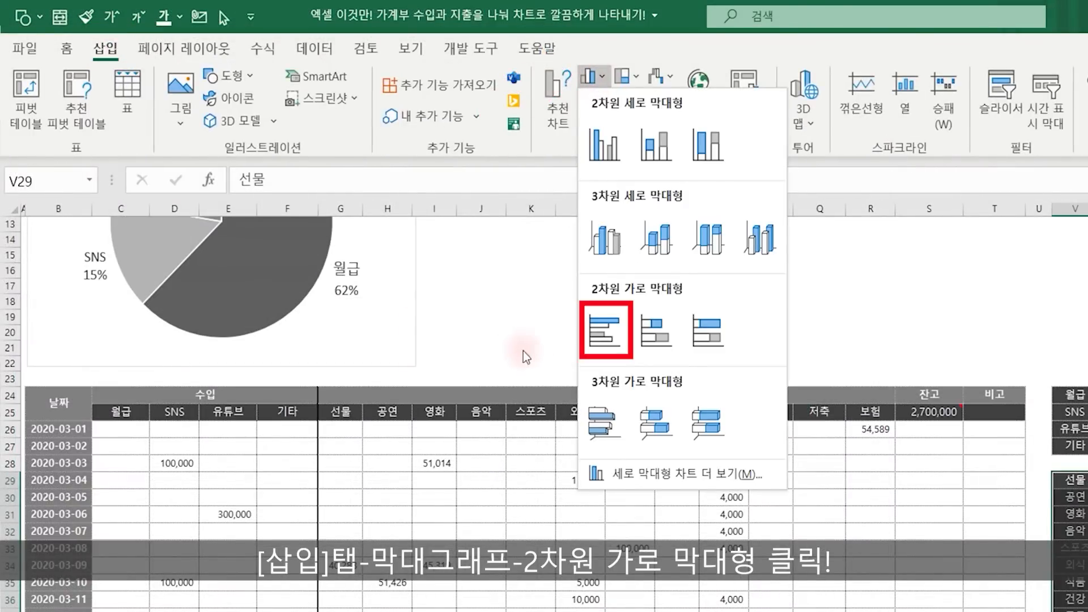
left_click(605, 342)
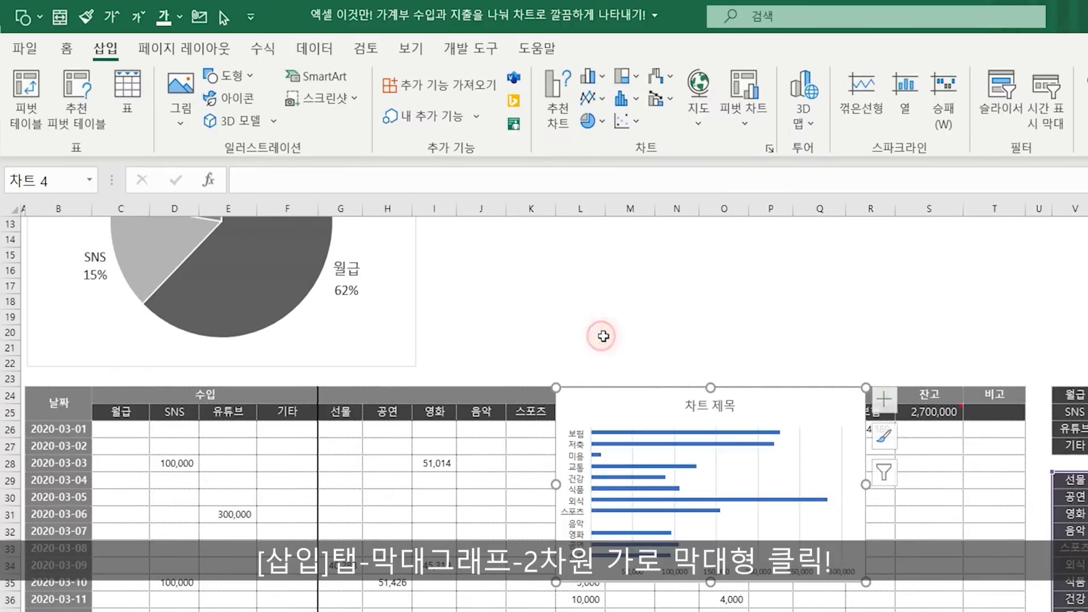
- Place the expense bar chart beside the income pie chart and resize it to extend to column W, ending above the ledger table
left_click_drag(782, 318, 676, 287)
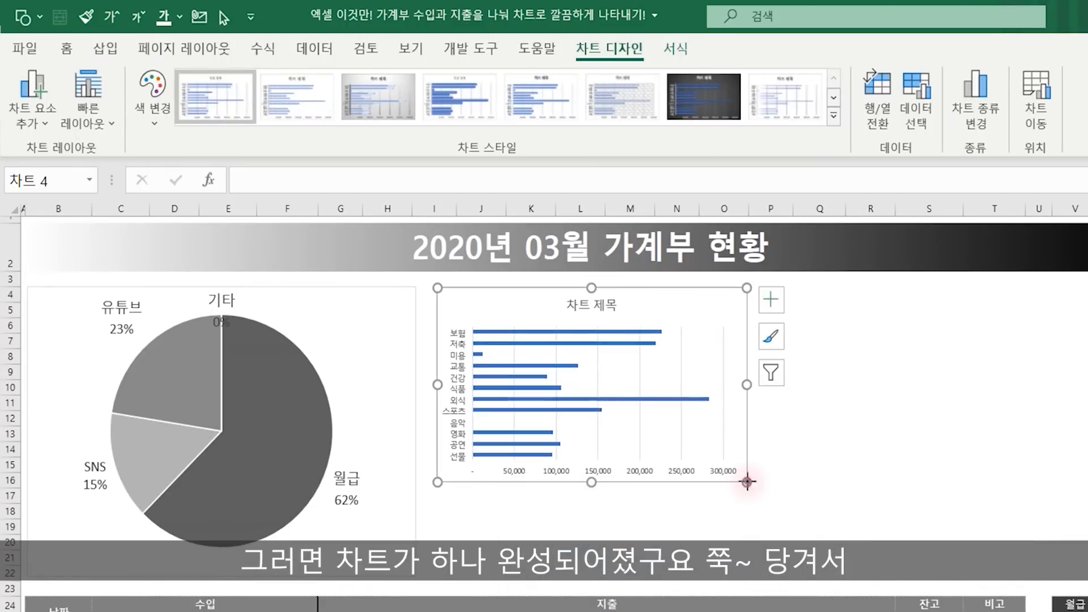
left_click_drag(746, 480, 1071, 549)
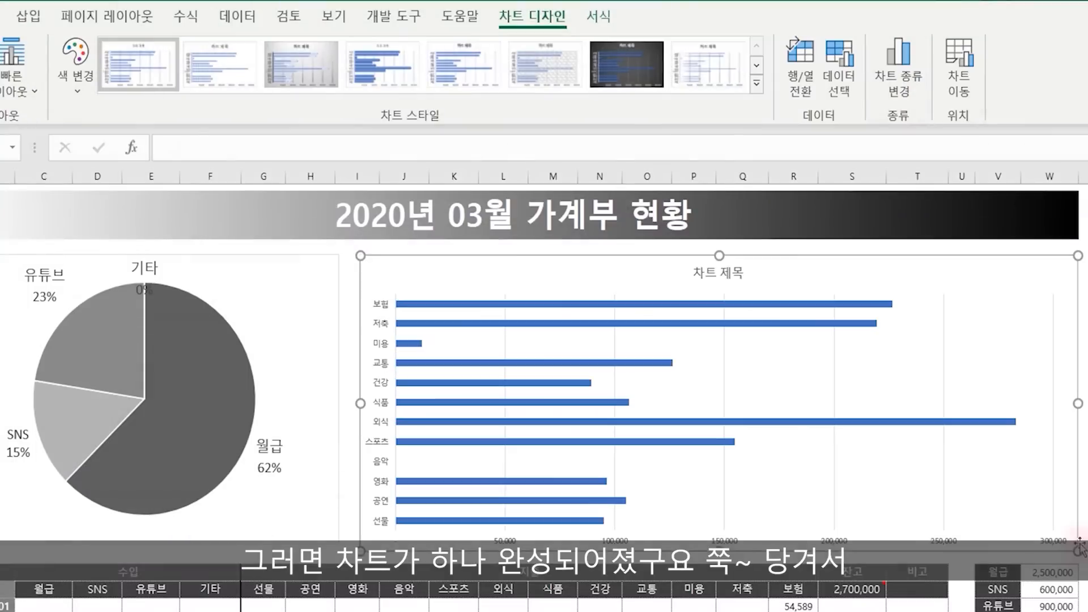
left_click_drag(719, 548, 719, 540)
left_click(1080, 467)
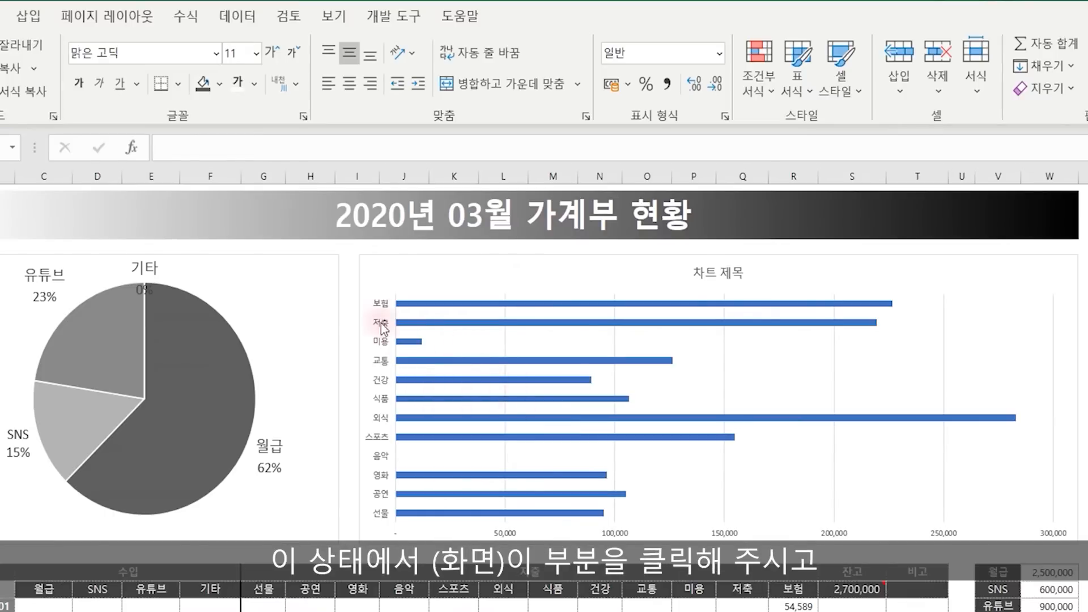
- Change the expense bar chart's colours to the monochromatic grey palette that includes black
left_click(601, 260)
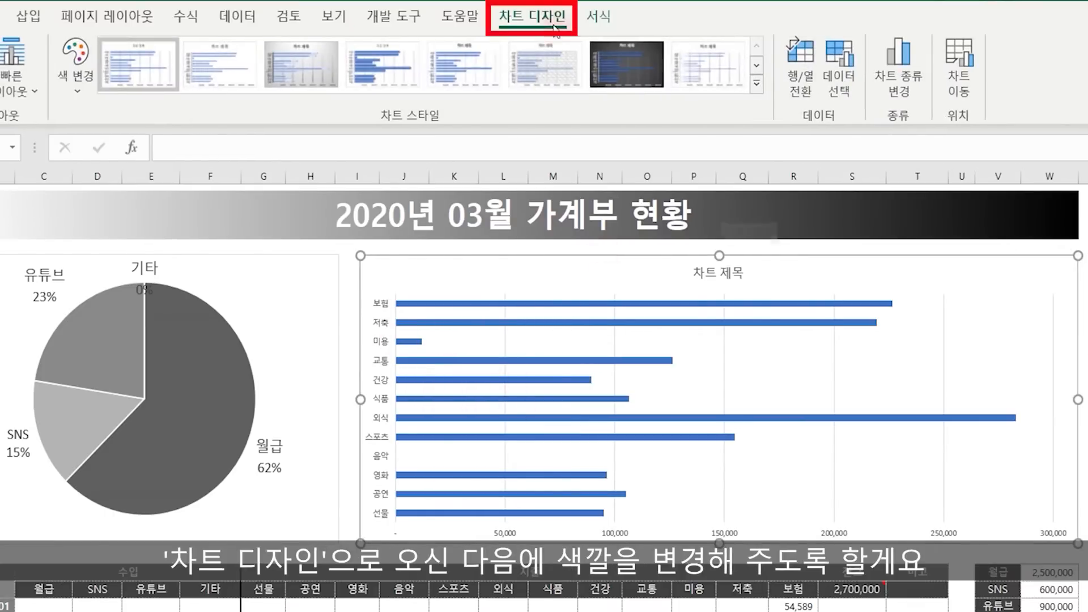
left_click(80, 65)
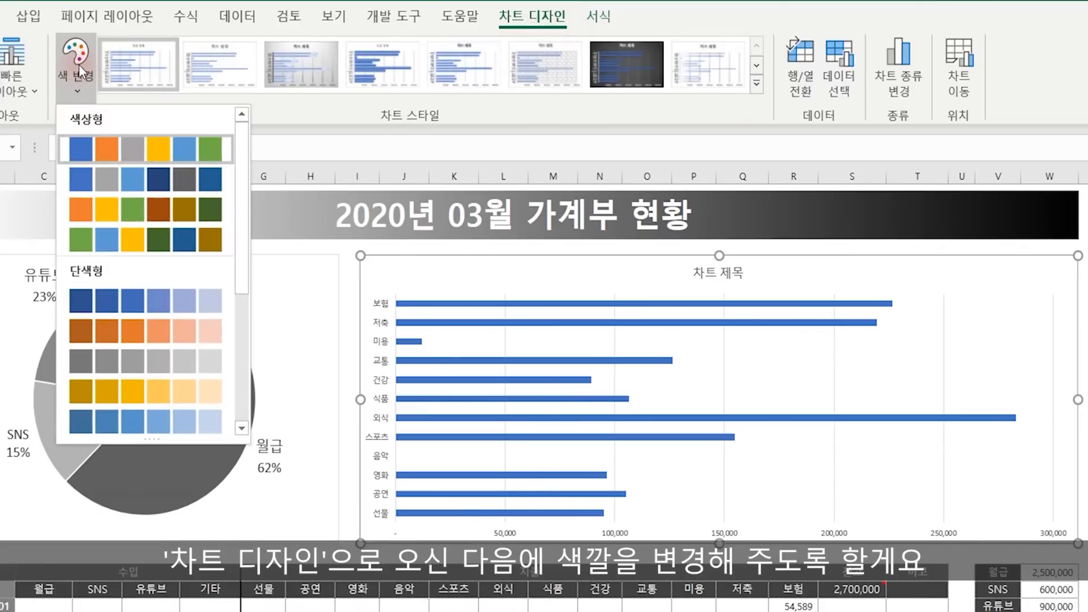
left_click(240, 194)
left_click_drag(234, 236, 230, 326)
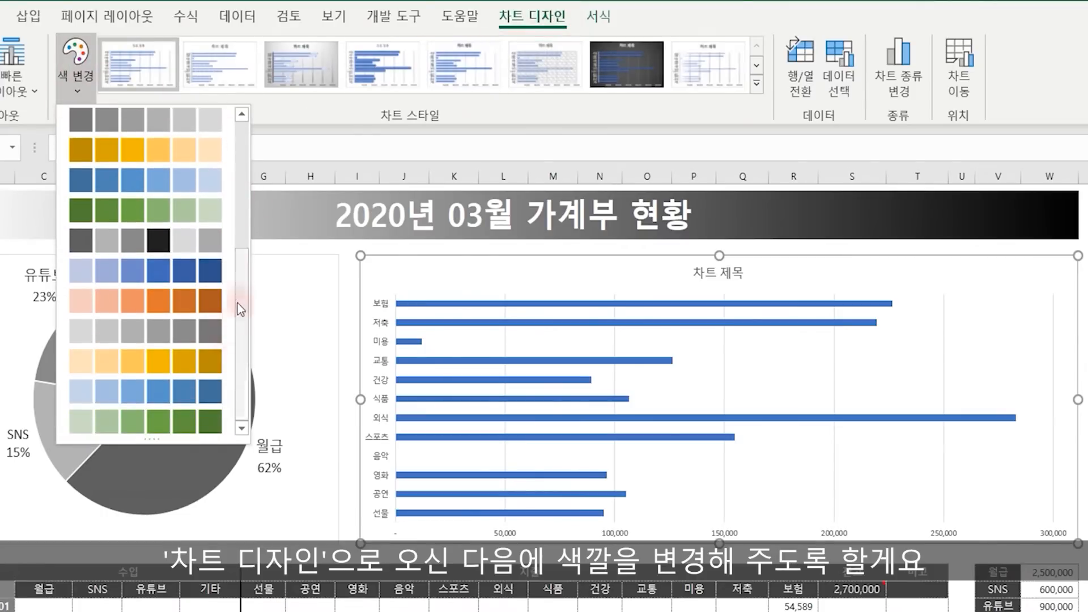
left_click(148, 240)
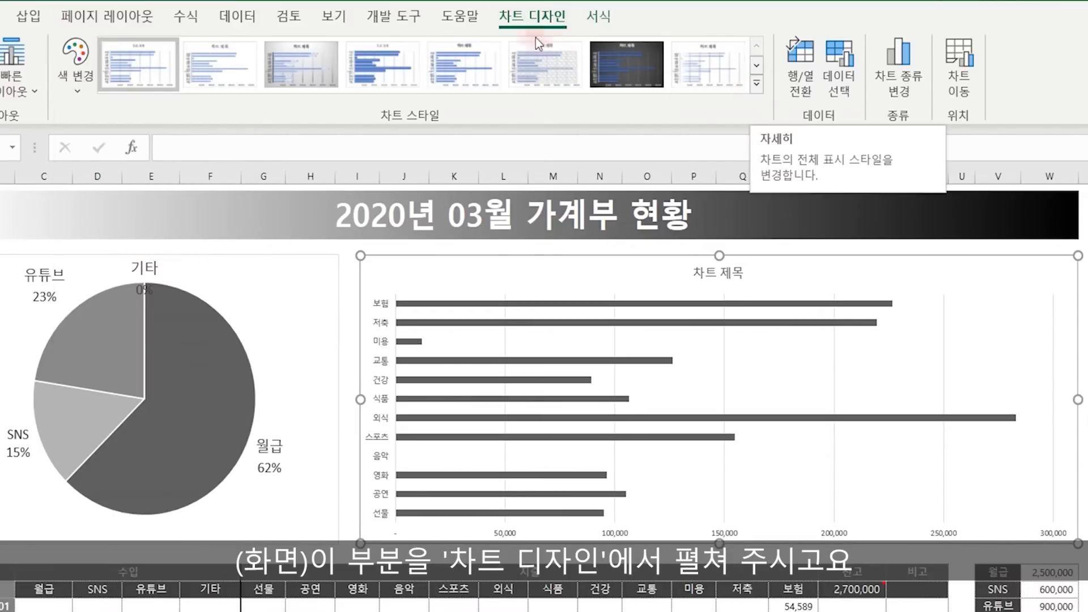
left_click(757, 85)
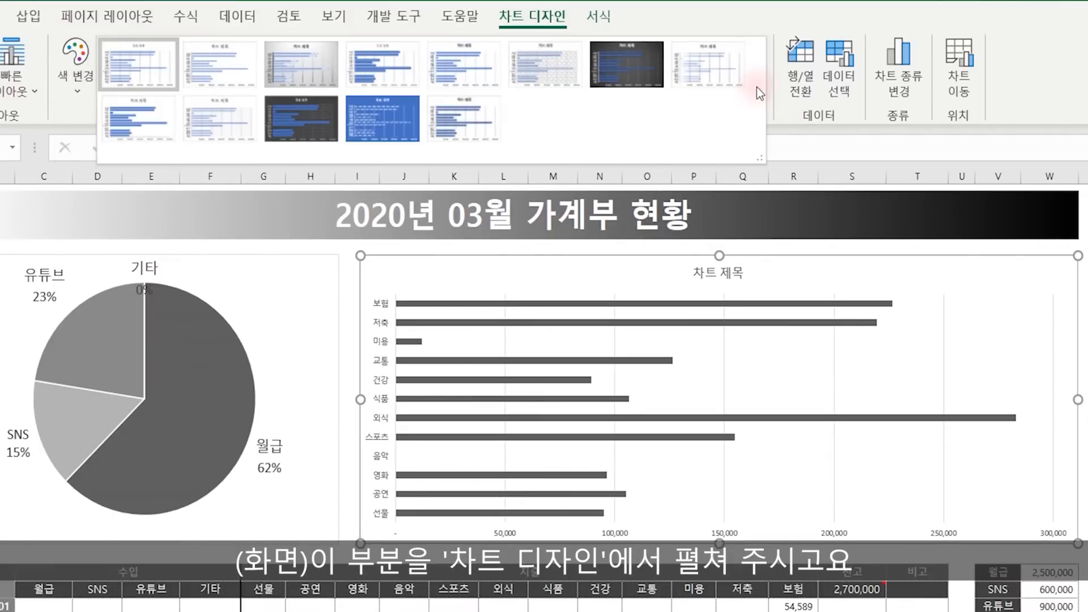
left_click(757, 87)
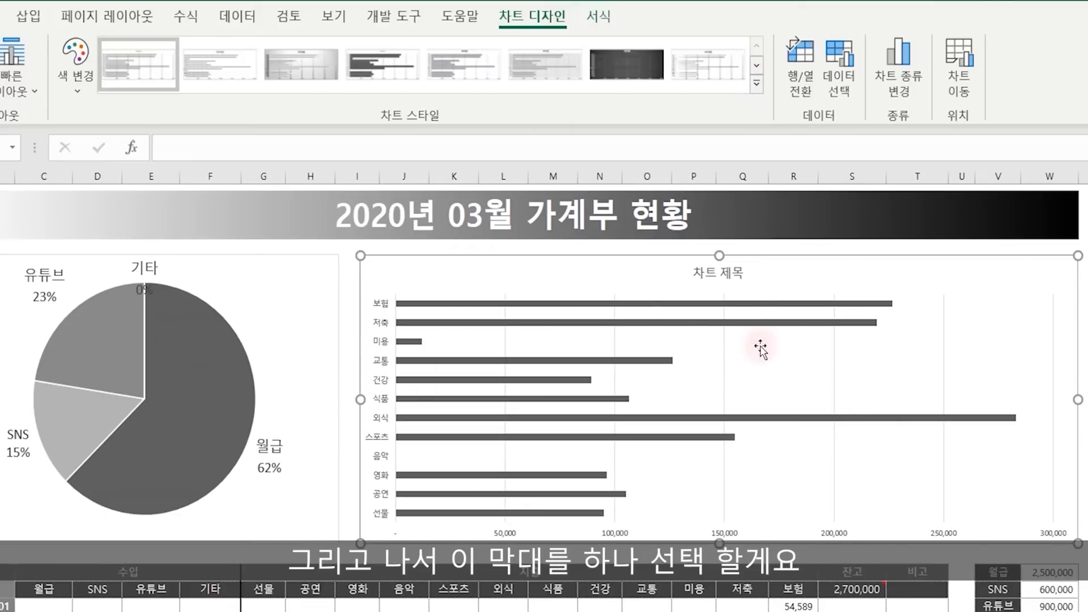
- Set the gap width (간격 너비) of the expense bar series to 59%
left_click(564, 303)
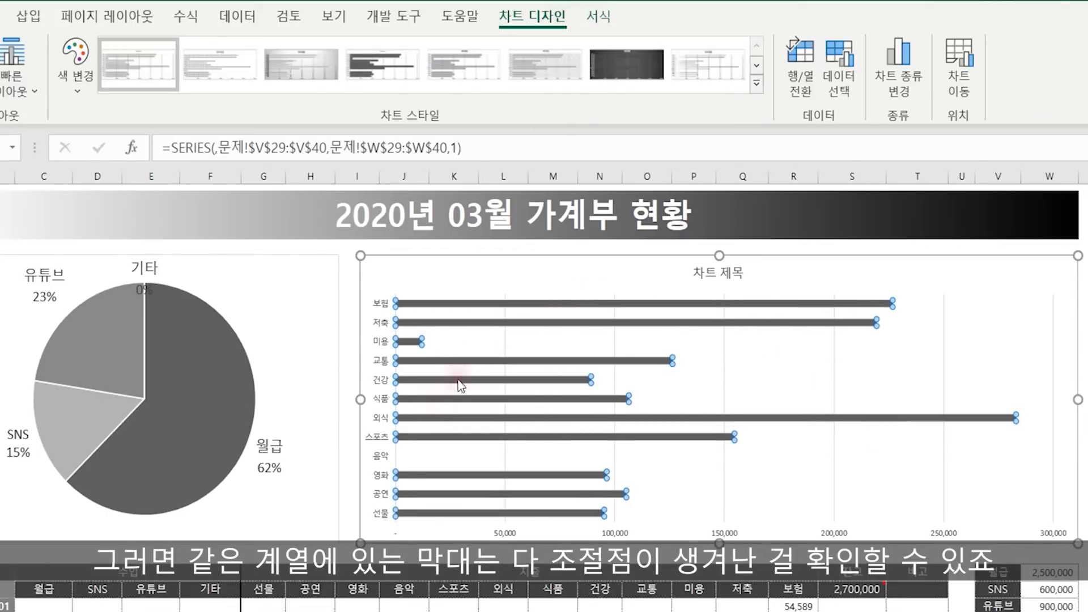
right_click(649, 327)
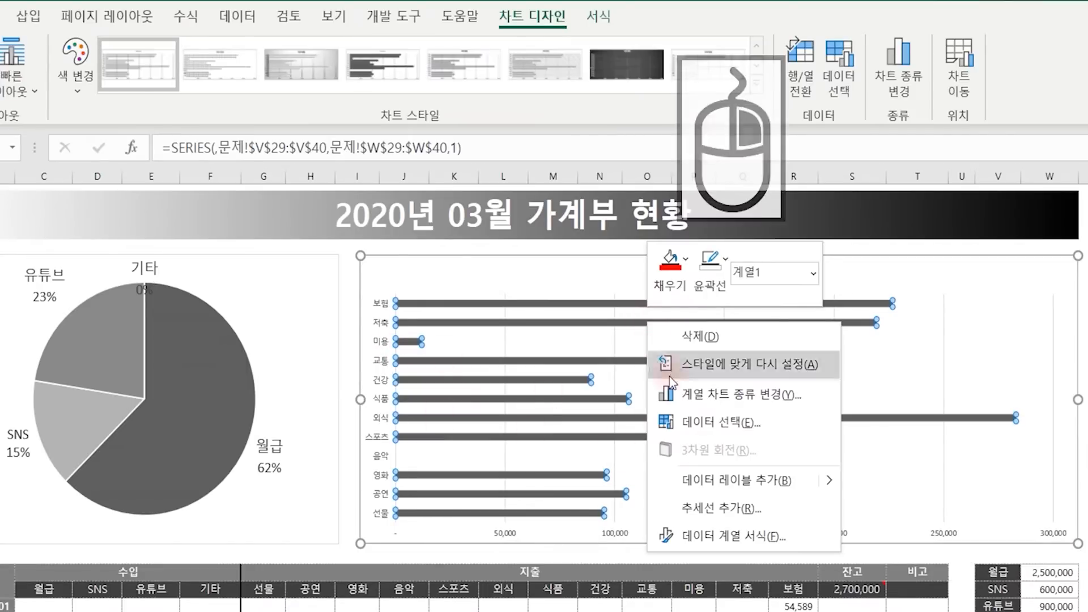
left_click(745, 539)
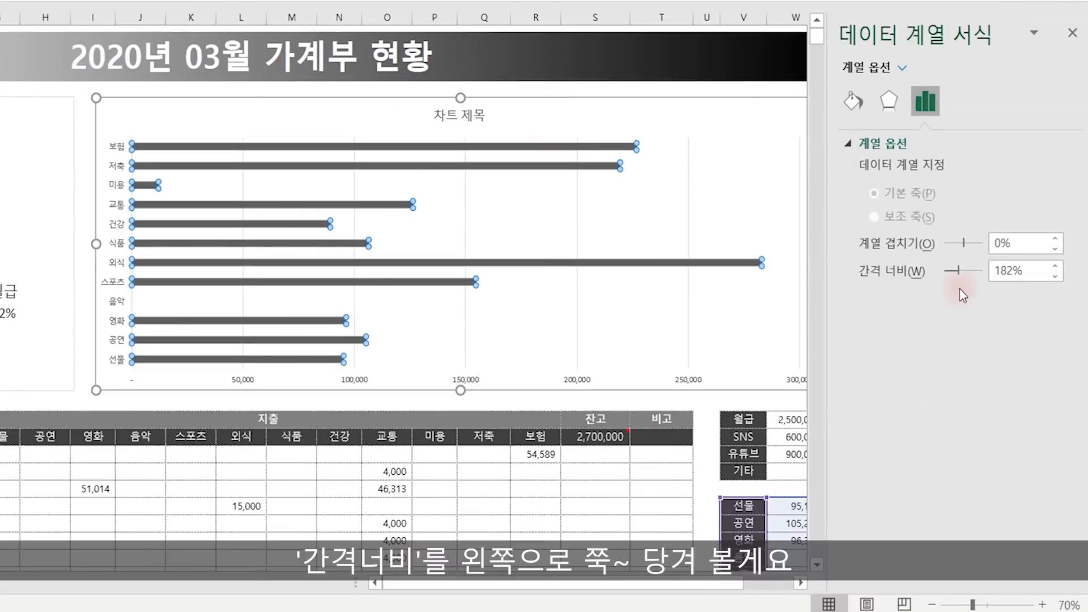
left_click_drag(960, 275, 953, 272)
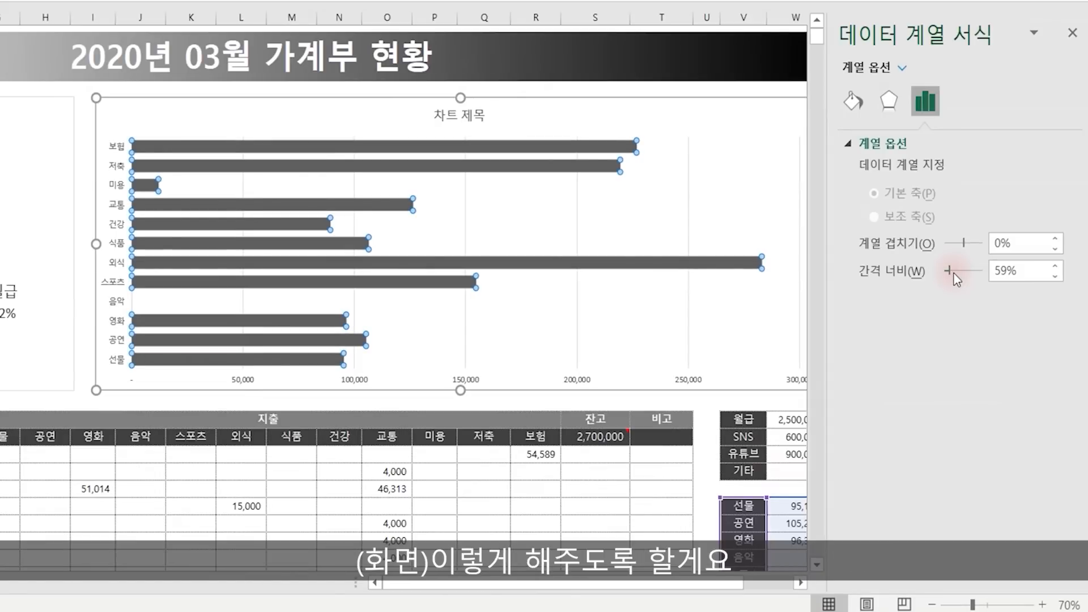
- Give the expense bars a gradient fill (그라데이션 채우기) and shift its dark gradient stop to lighten the bars
left_click(853, 101)
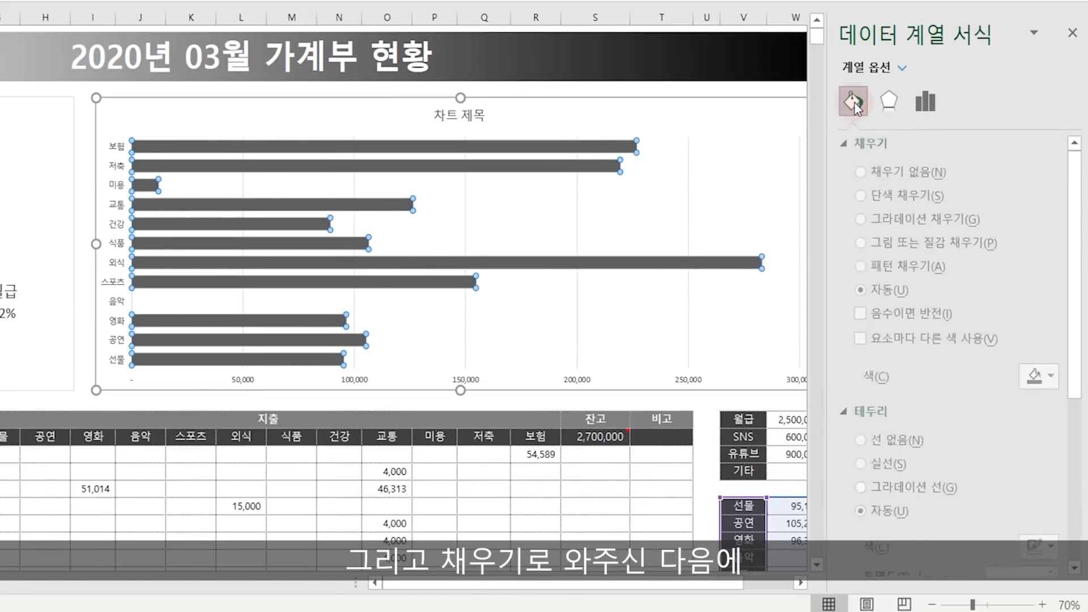
left_click(907, 223)
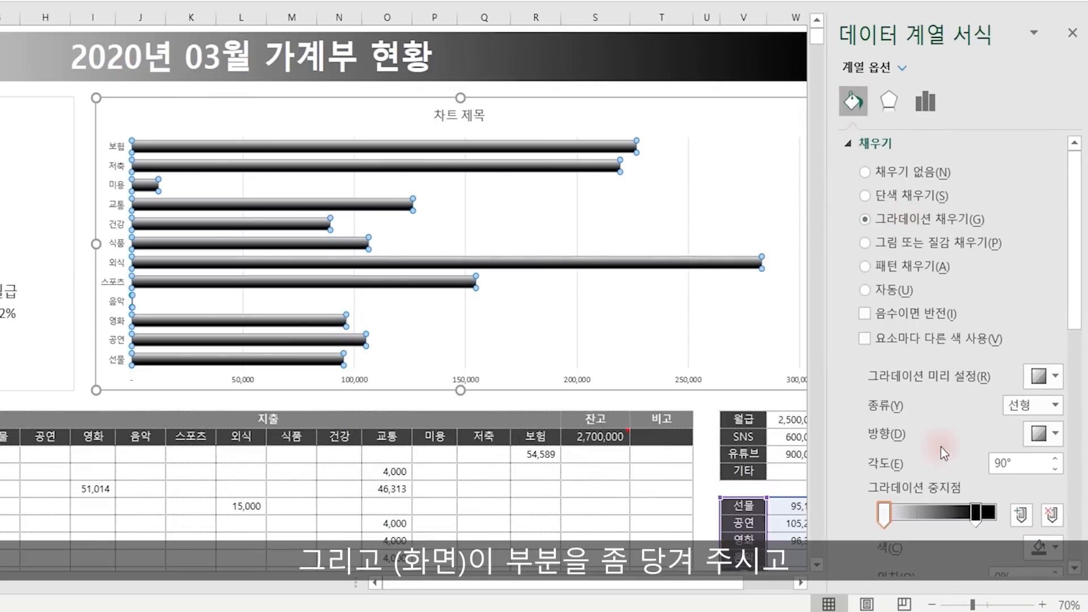
scroll(941, 446, "down", 1)
left_click_drag(975, 466, 1003, 472)
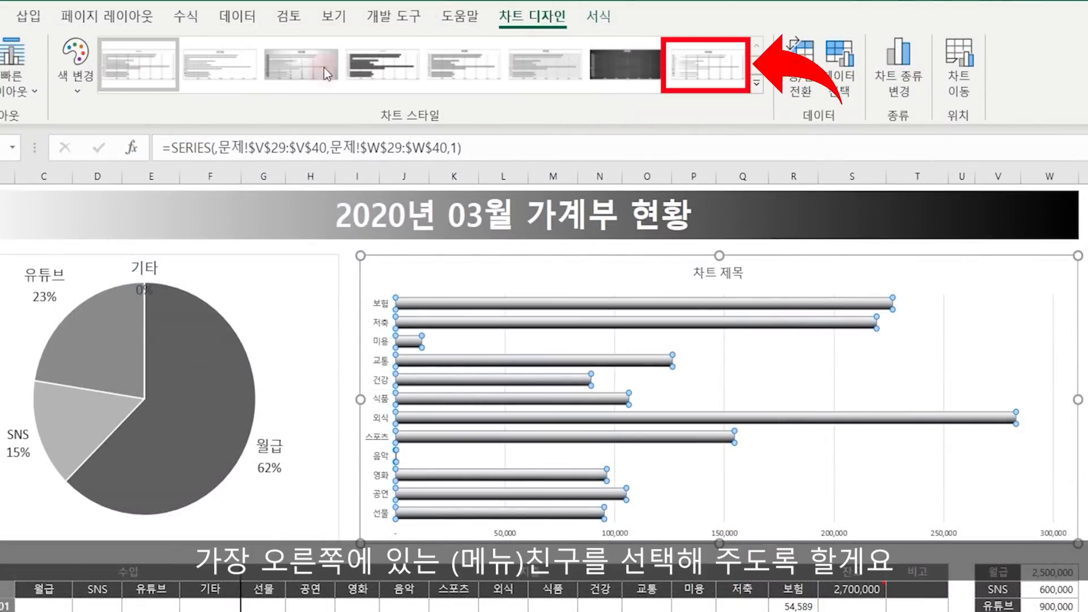
- Apply the eighth chart style, with light-to-dark gradient bars, to the expense bar chart and set the series gap width (간격 너비) to 60%
left_click(711, 77)
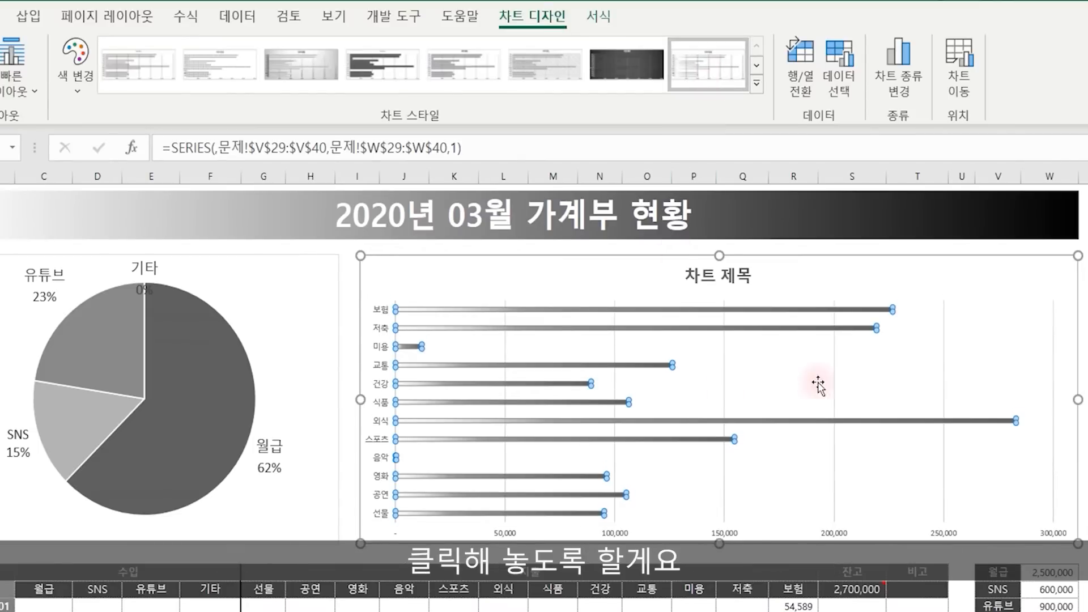
right_click(812, 311)
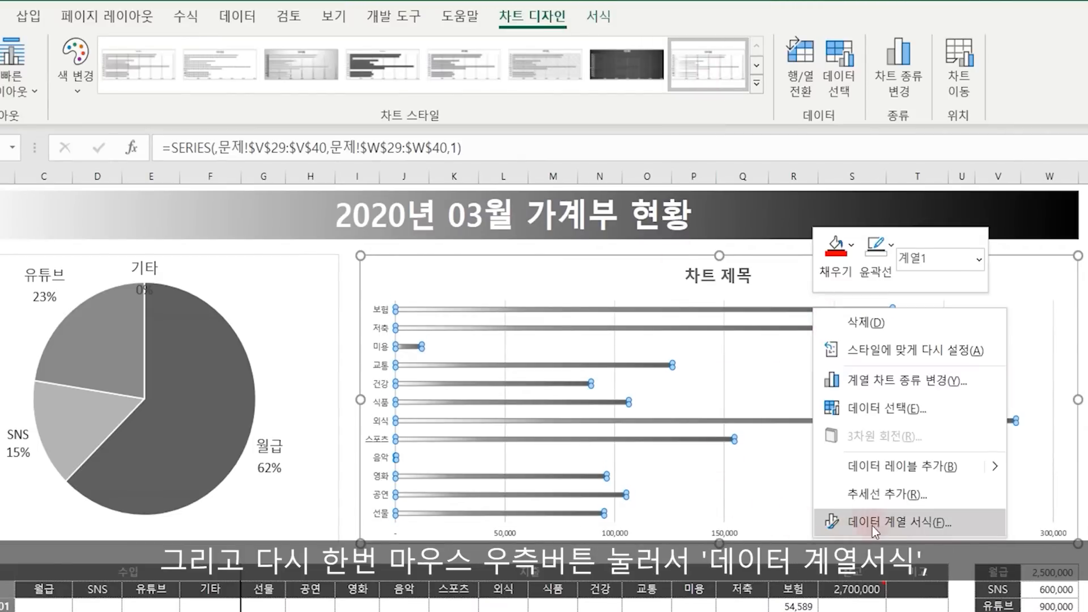
left_click(907, 526)
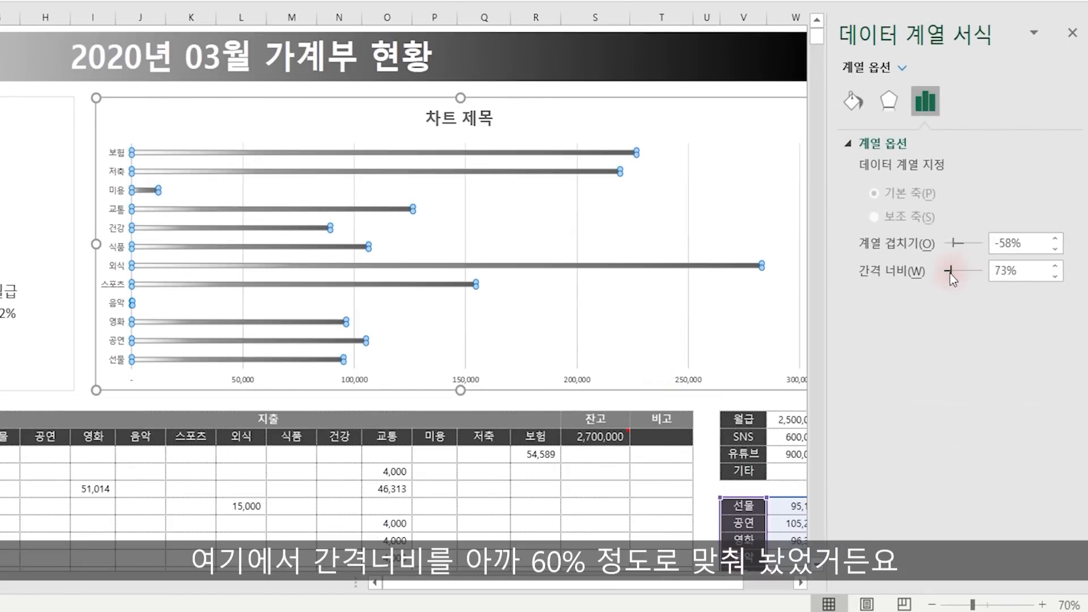
left_click_drag(947, 274, 950, 273)
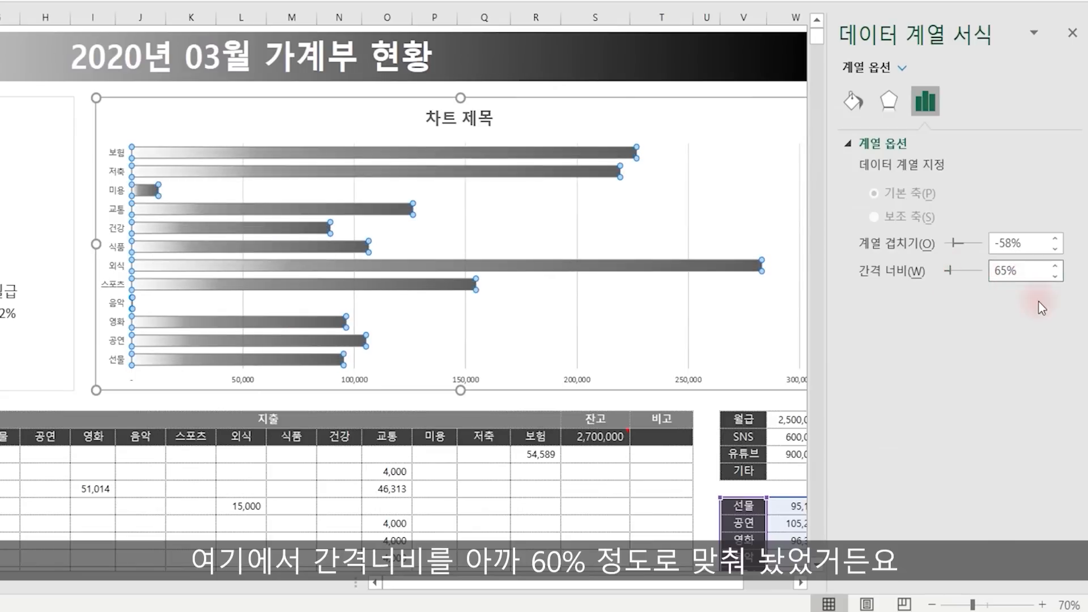
key("BackSpace")
type("0")
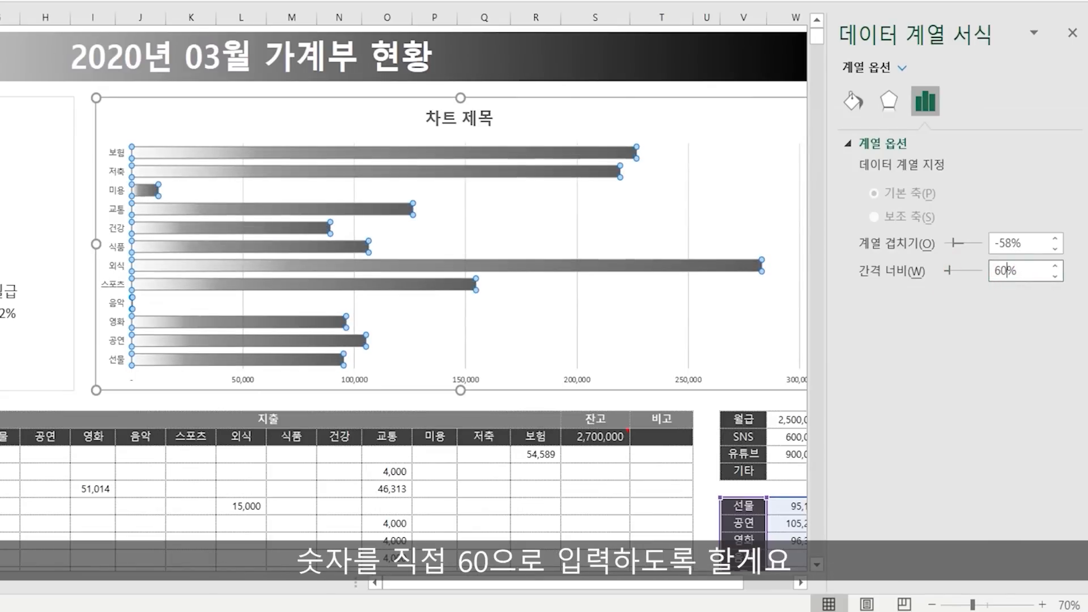
left_click(1073, 33)
left_click(1011, 333)
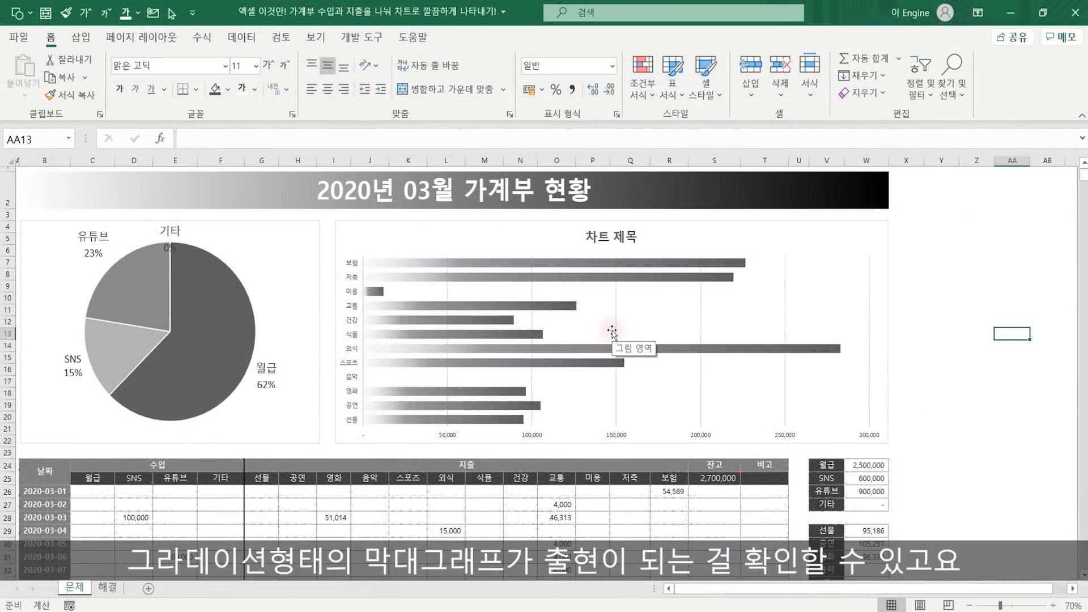
- Enlarge the category labels on the expense bar chart's vertical axis to 16 pt
left_click(353, 278)
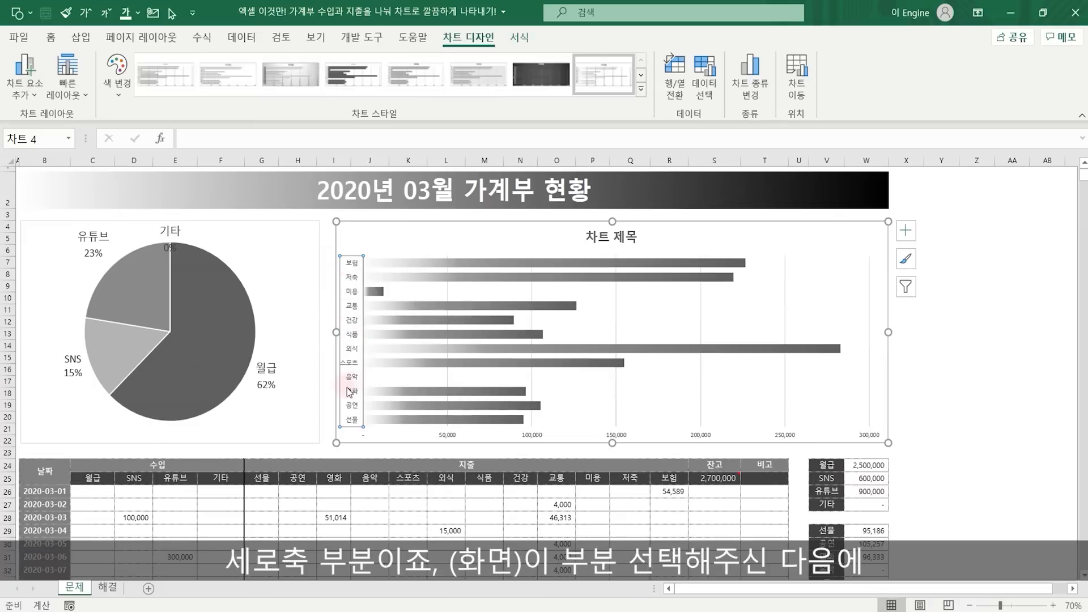
left_click(51, 38)
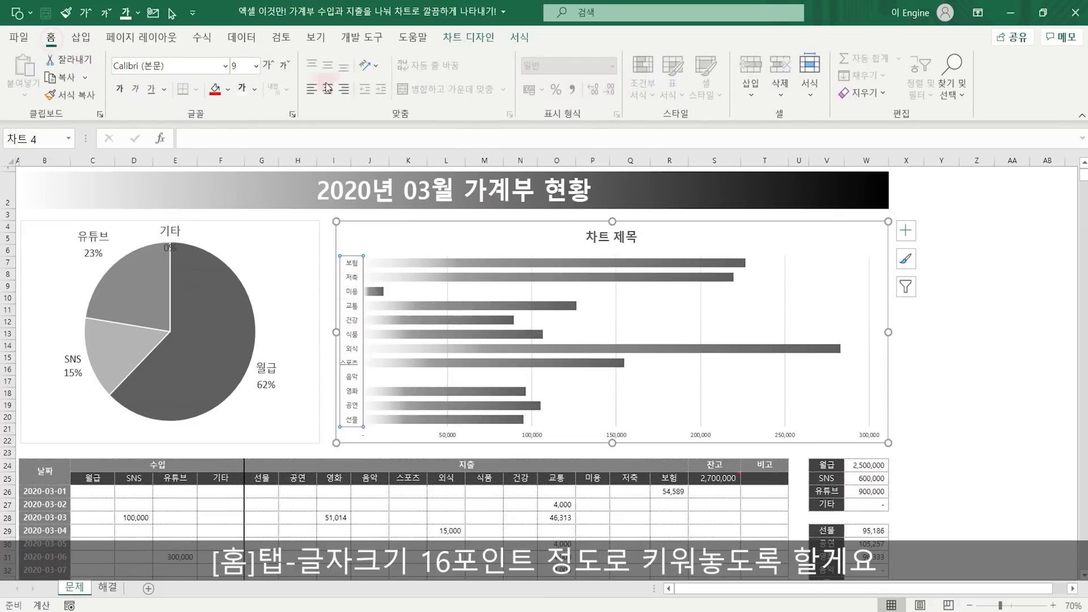
left_click(273, 66)
left_click(273, 65)
left_click(272, 65)
left_click(273, 66)
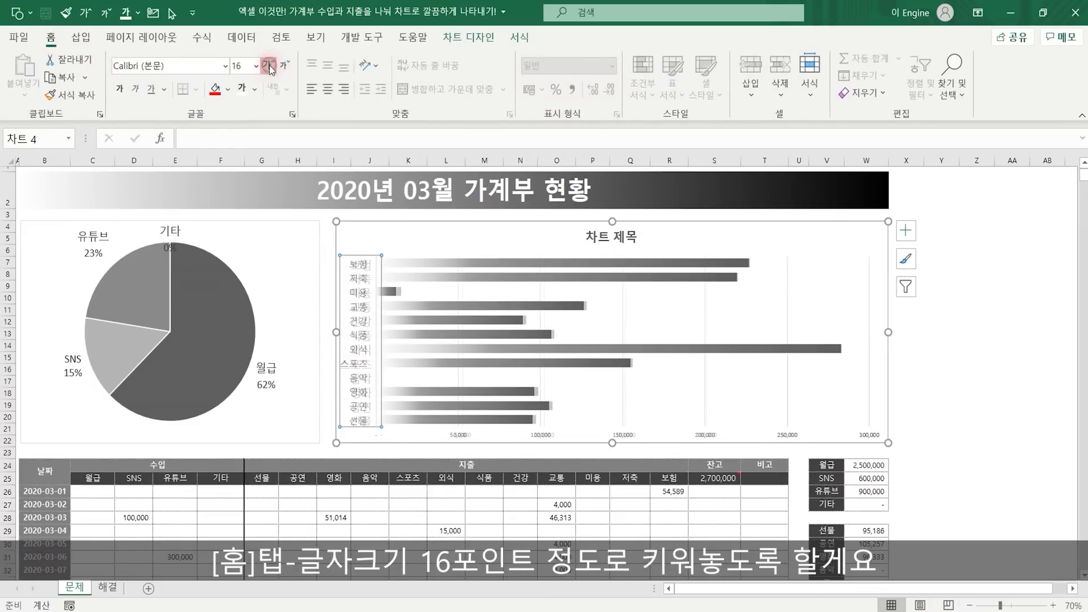
left_click(273, 66)
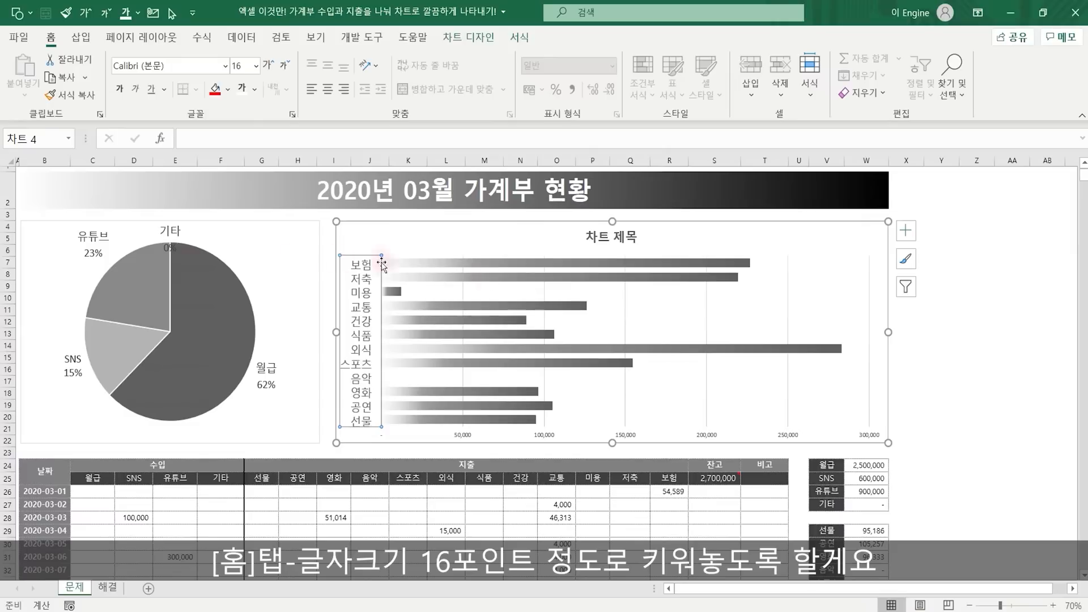
- Delete the placeholder title (차트 제목) from the expense bar chart
left_click(605, 237)
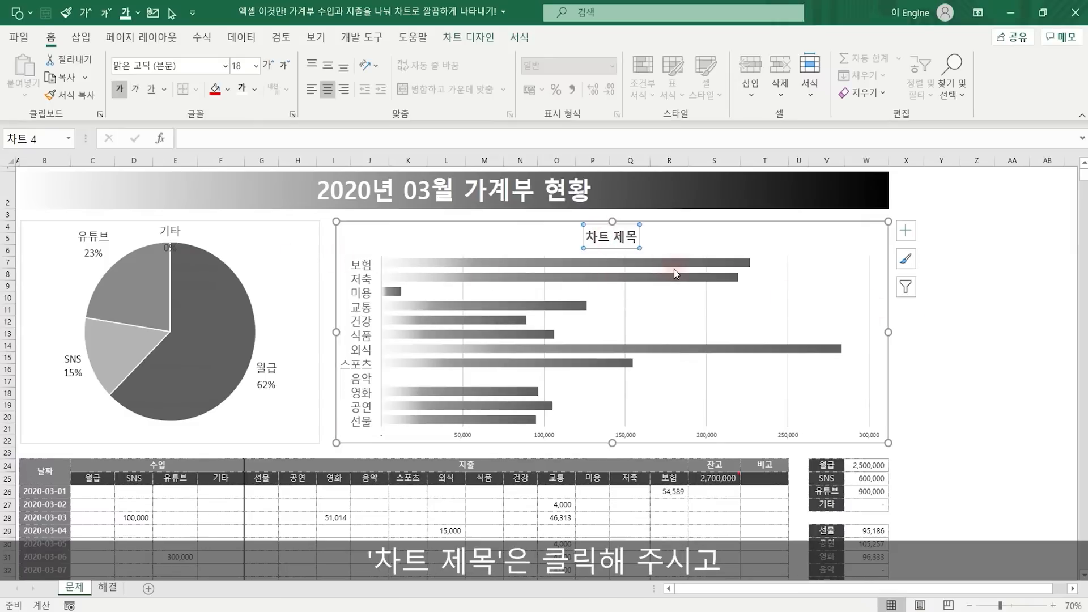
key("Delete")
left_click(1003, 334)
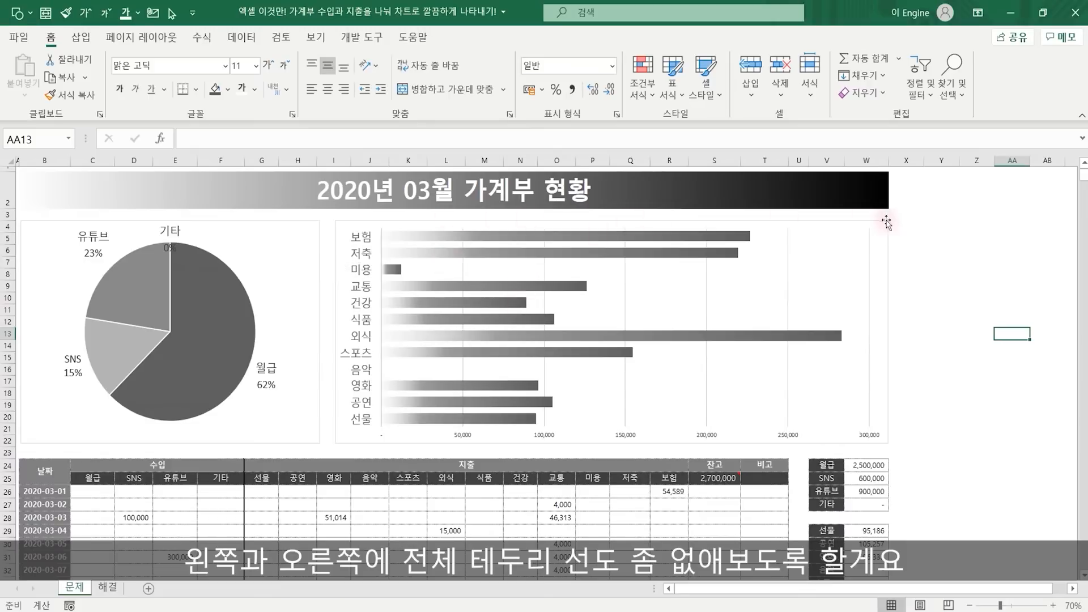
- Set the chart area border to no line (선 없음) on both the income pie chart and the expense bar chart
left_click(315, 257)
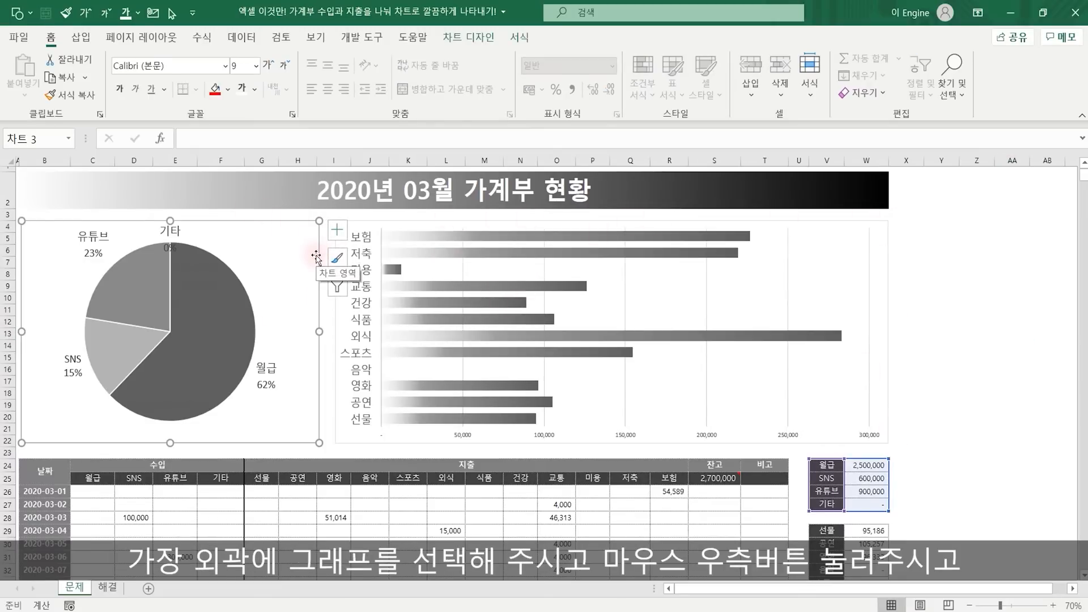
right_click(315, 256)
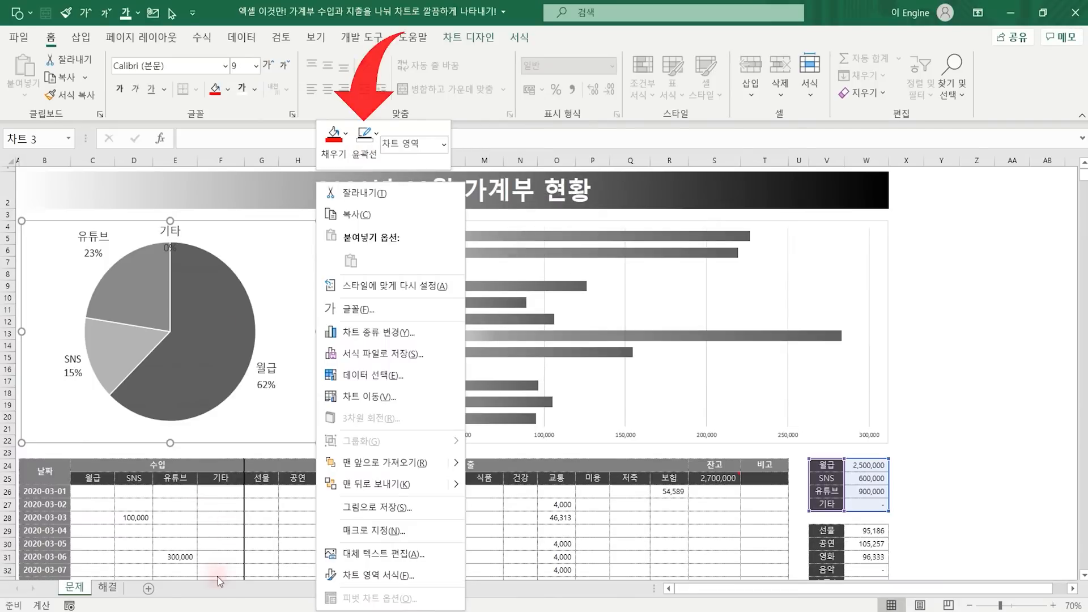
left_click(369, 575)
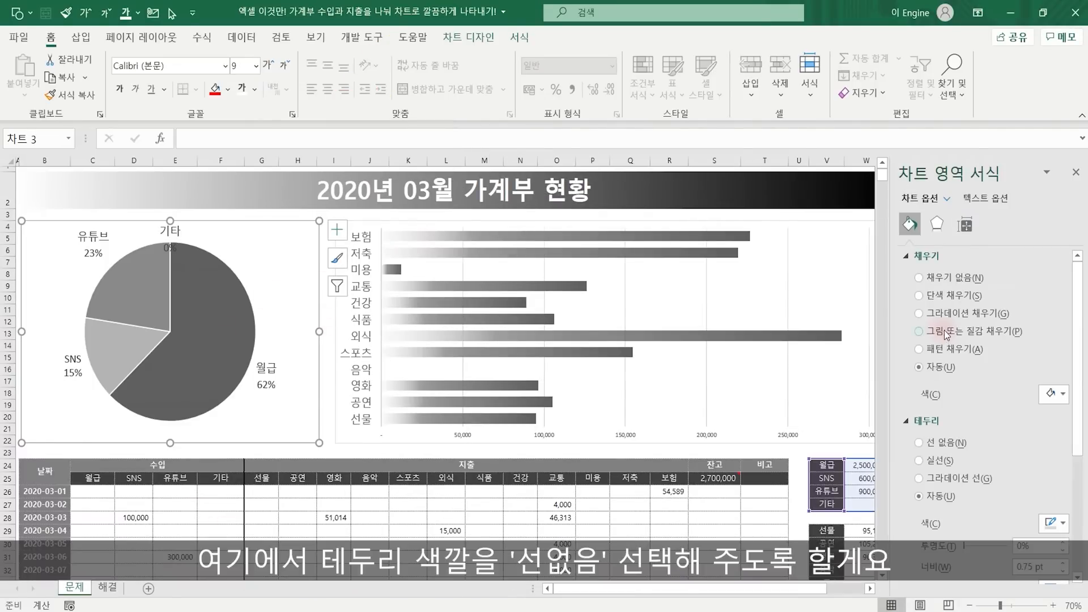
left_click(933, 446)
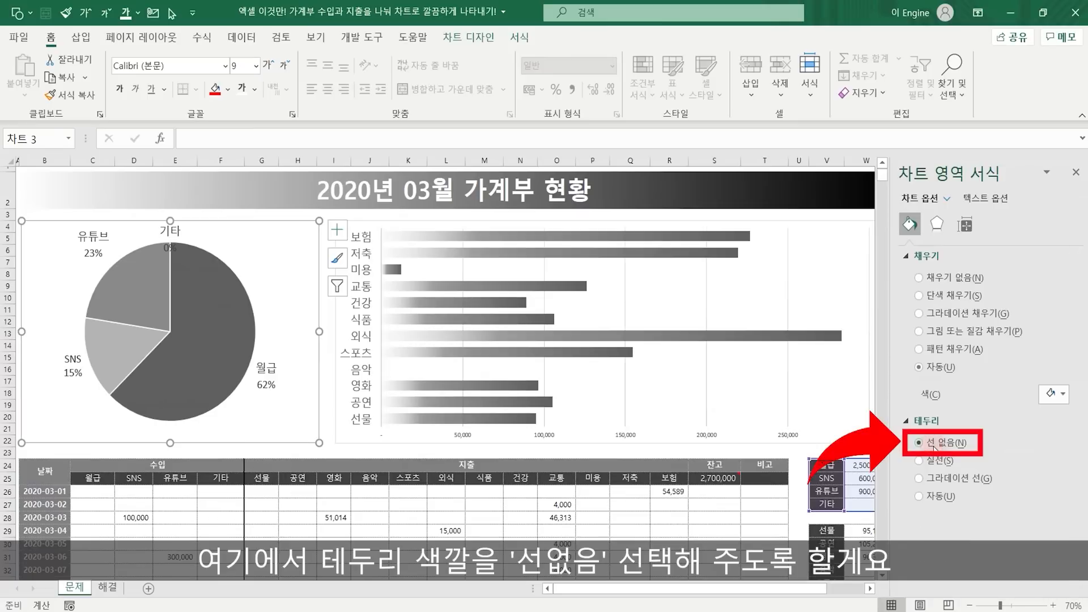
left_click(392, 221)
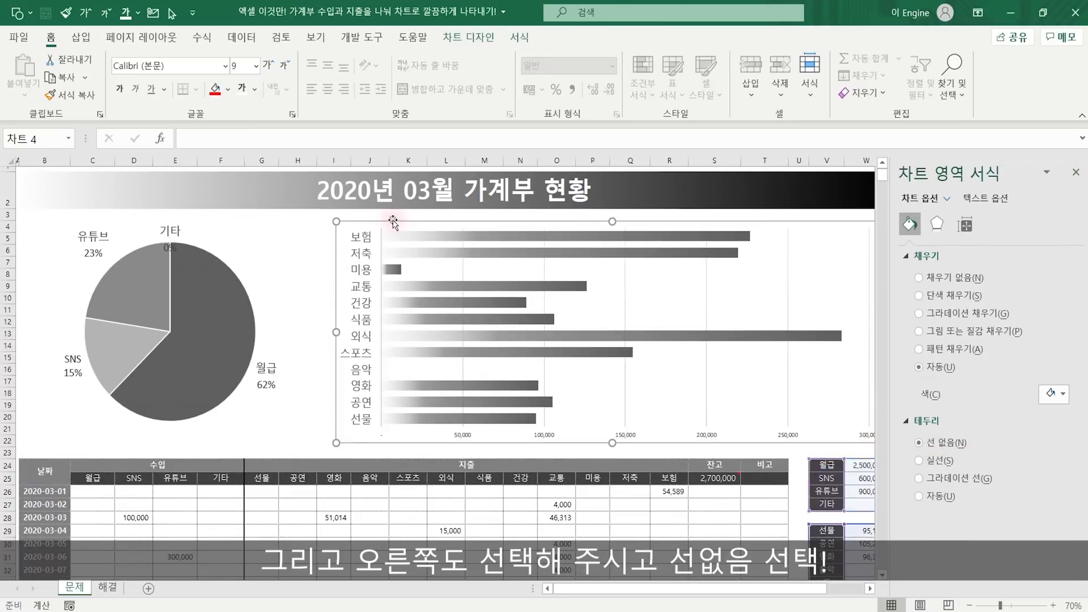
left_click(930, 447)
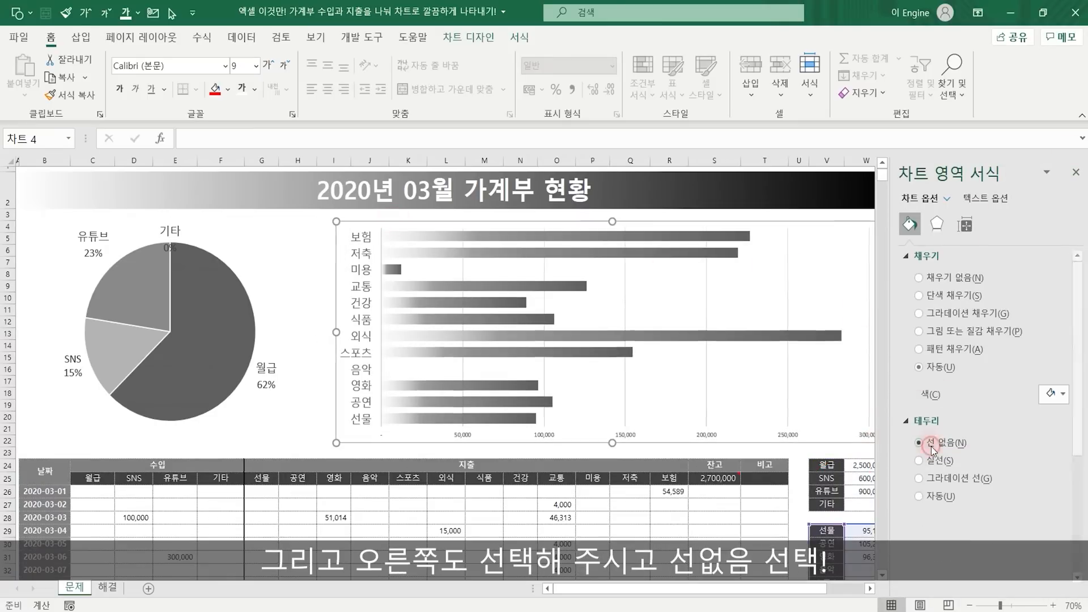
left_click(1076, 171)
left_click(1012, 298)
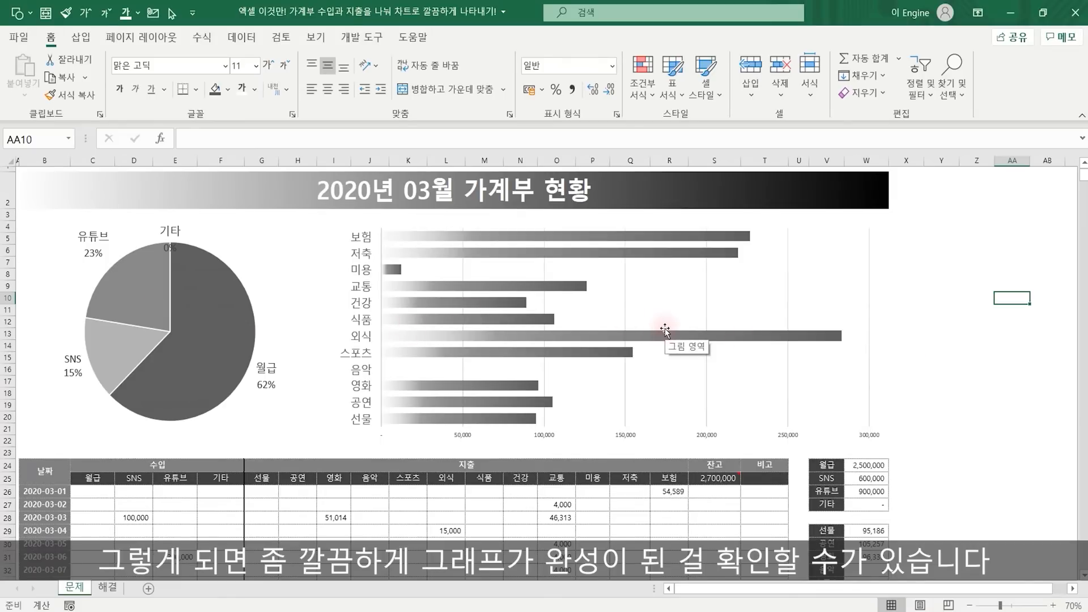
- Reduce the bar chart's category labels and the pie chart's data labels to 14 pt
left_click(363, 299)
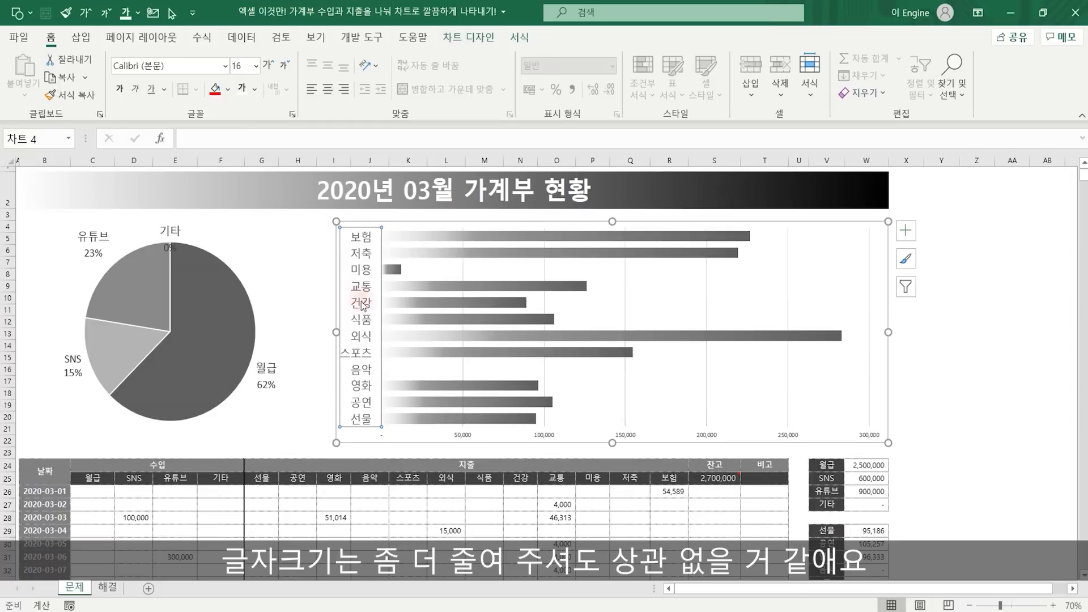
left_click(283, 65)
left_click(170, 231)
left_click(284, 65)
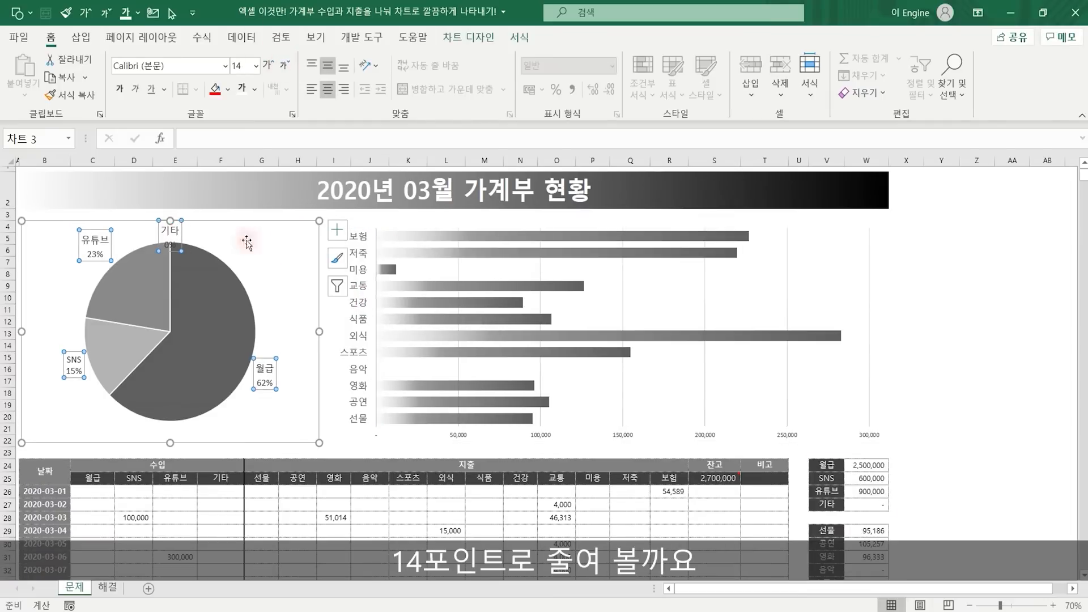
left_click(1013, 285)
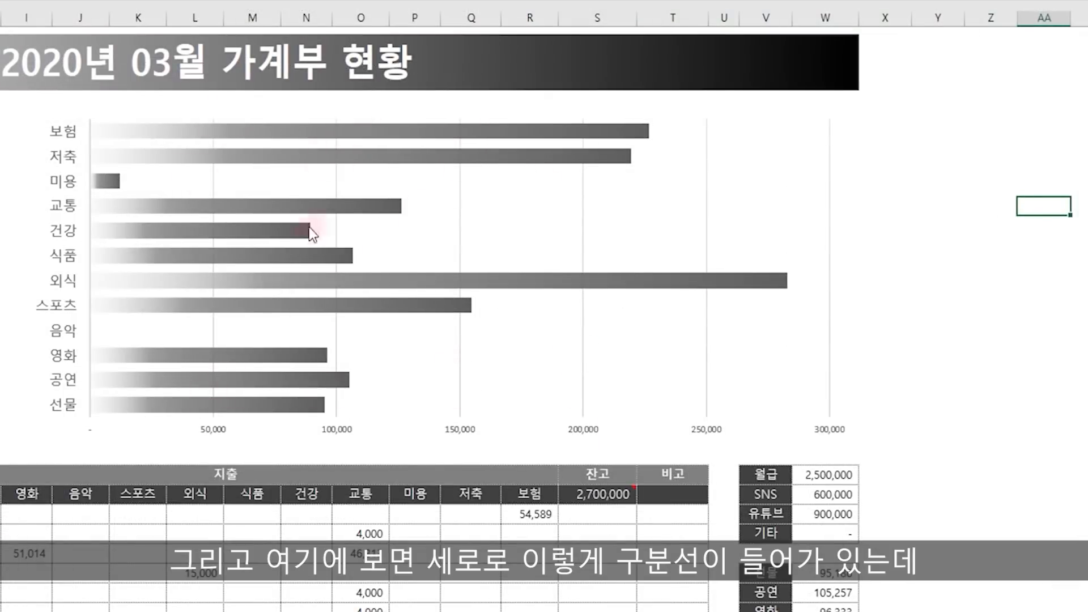
- Delete the vertical gridlines and the horizontal value axis from the expense bar chart
left_click(460, 219)
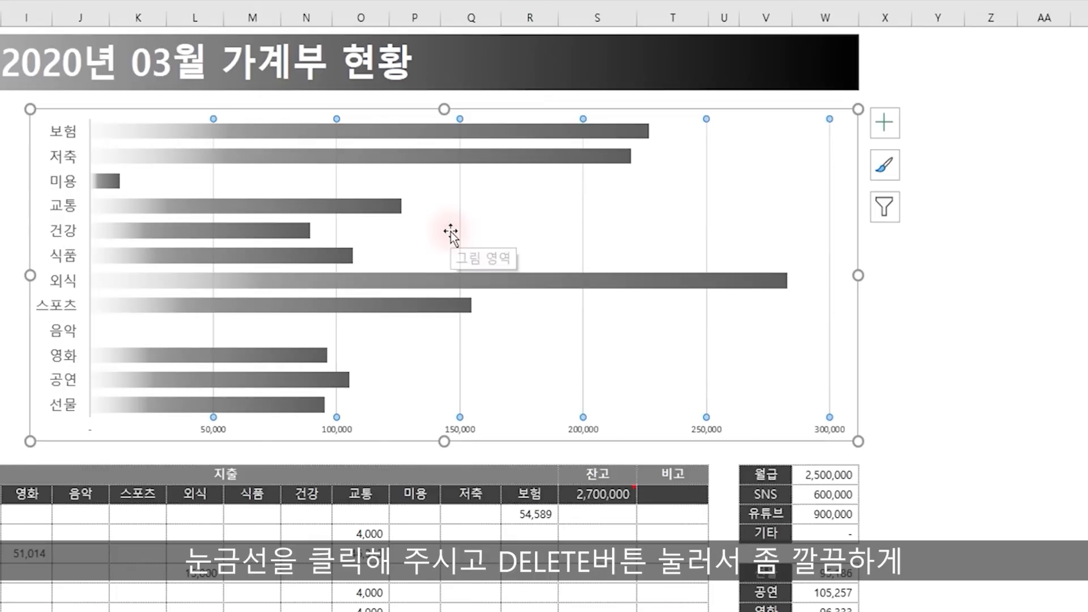
key("Delete")
left_click(1077, 305)
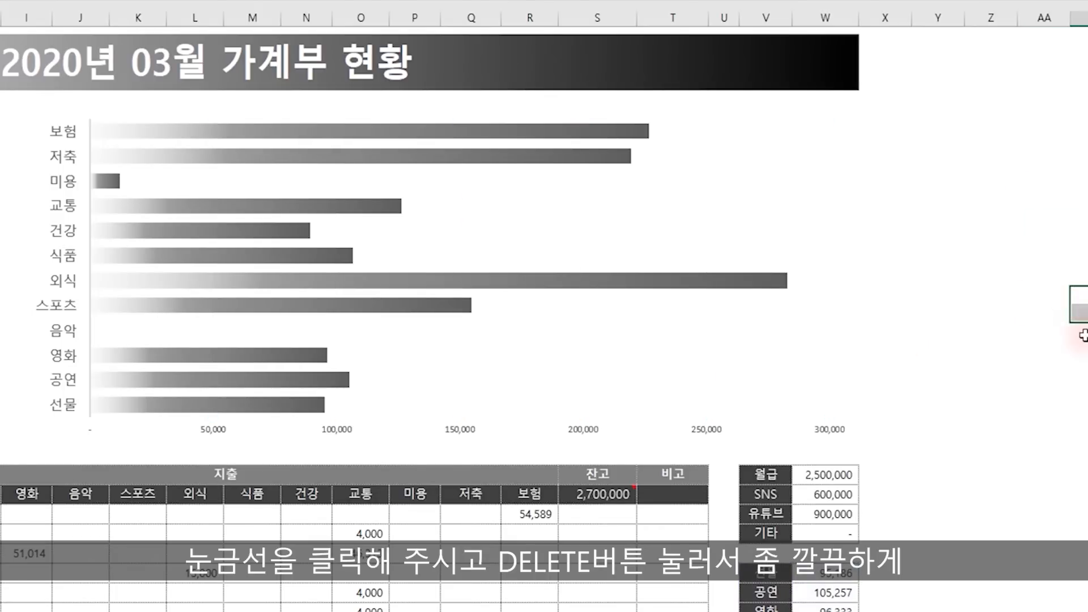
left_click(335, 430)
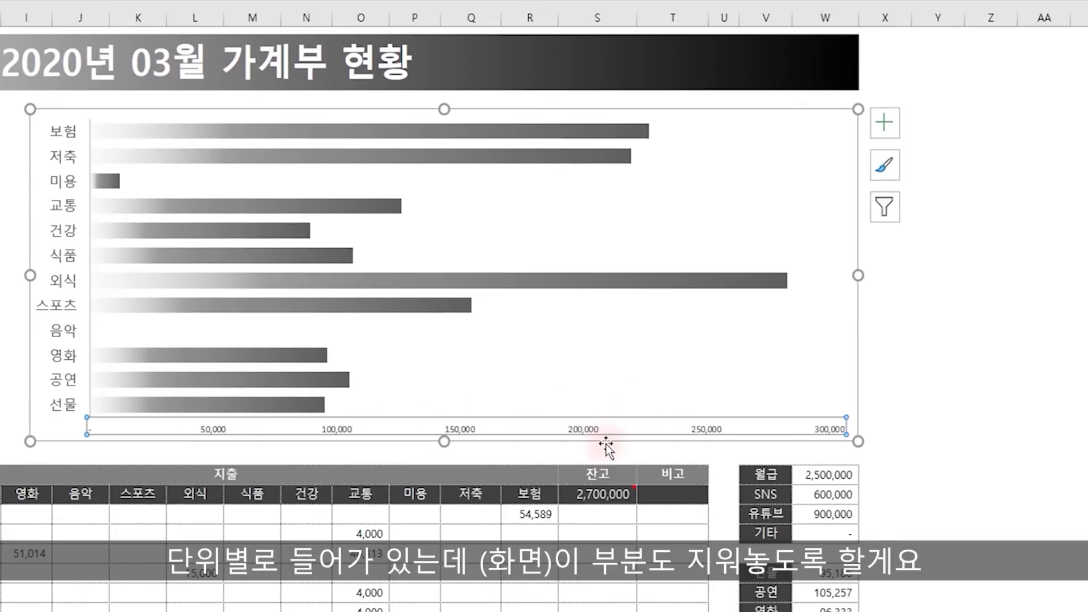
key("Delete")
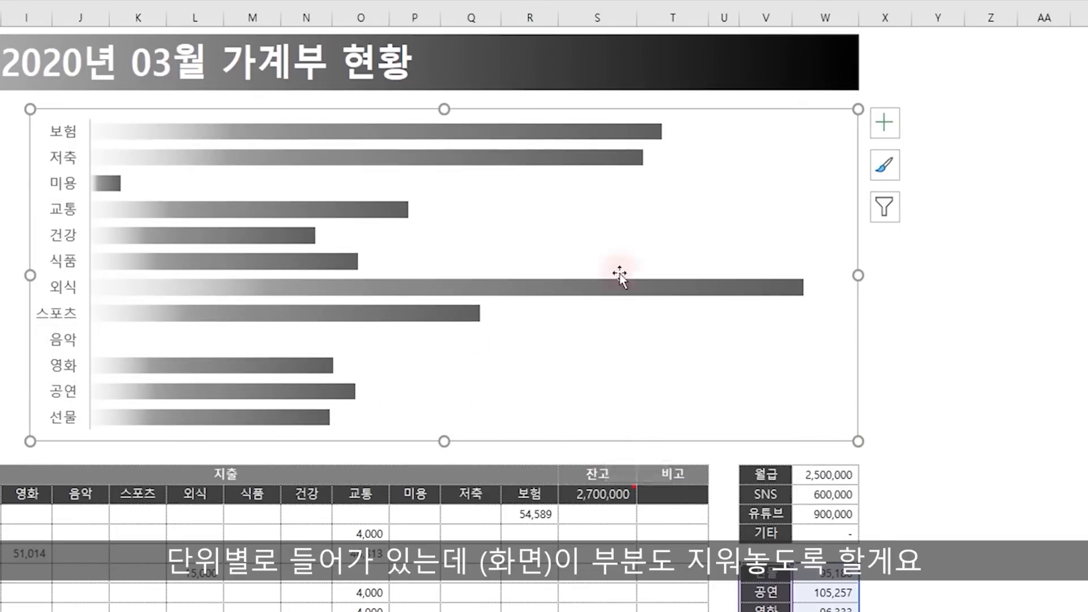
- Add data labels to the expense bars, positioned at the outside end (바깥쪽 끝에)
left_click(564, 164)
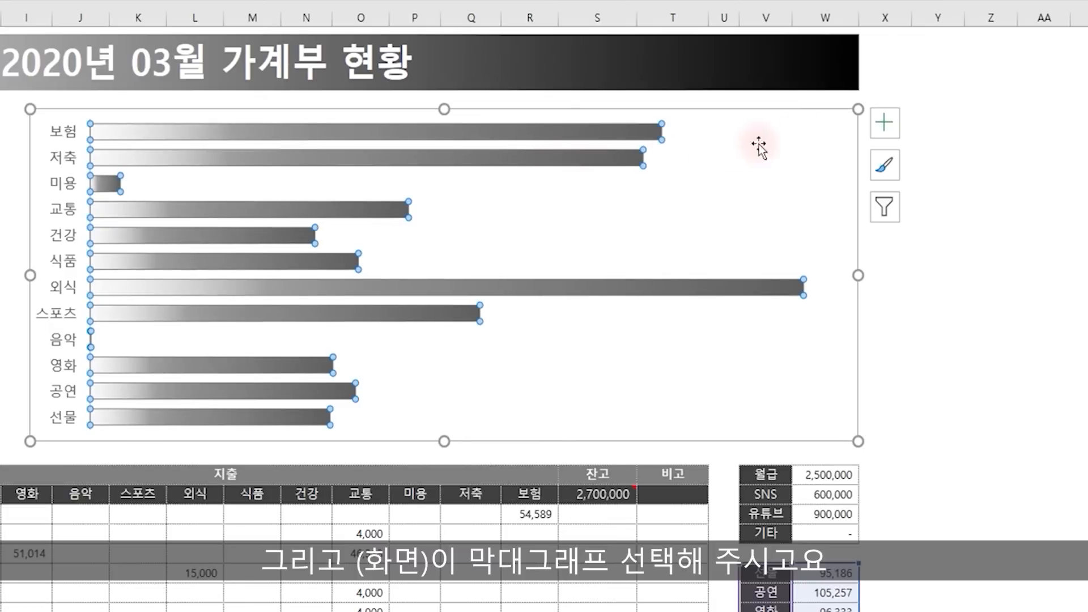
left_click(889, 121)
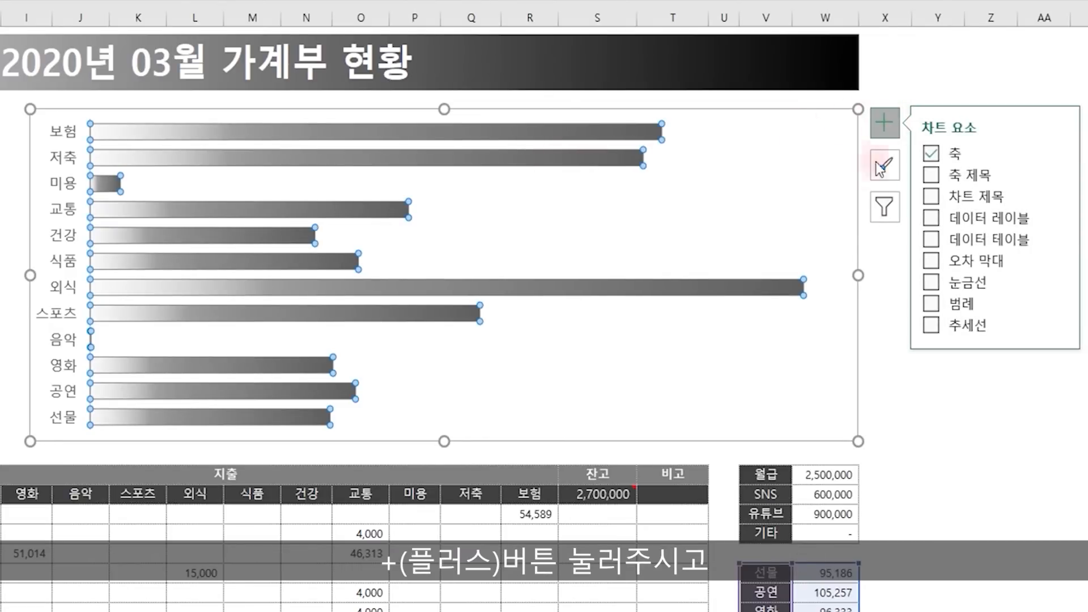
left_click(984, 222)
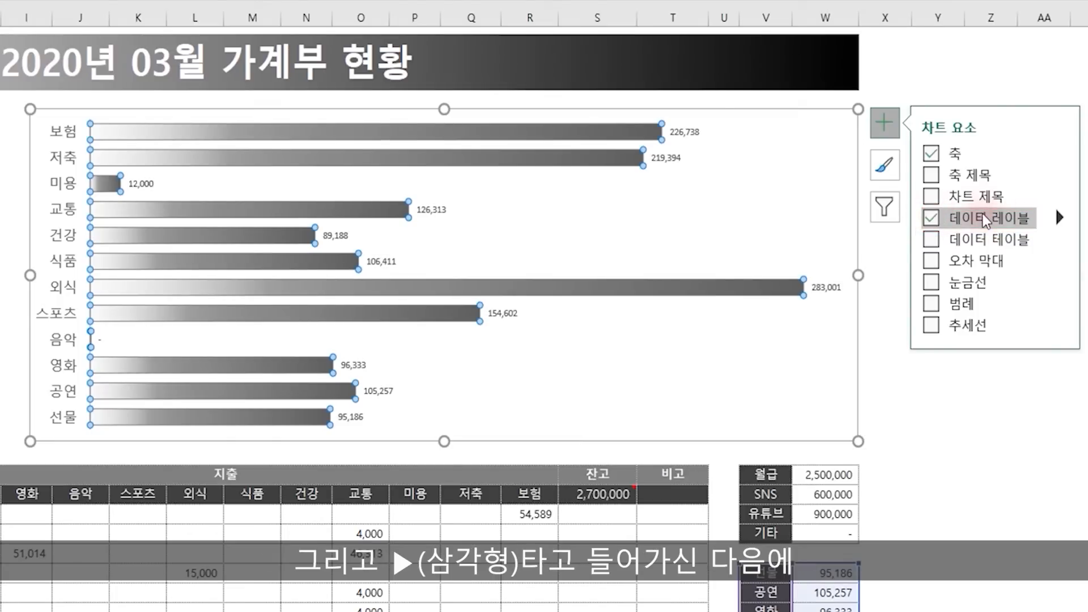
left_click(1057, 216)
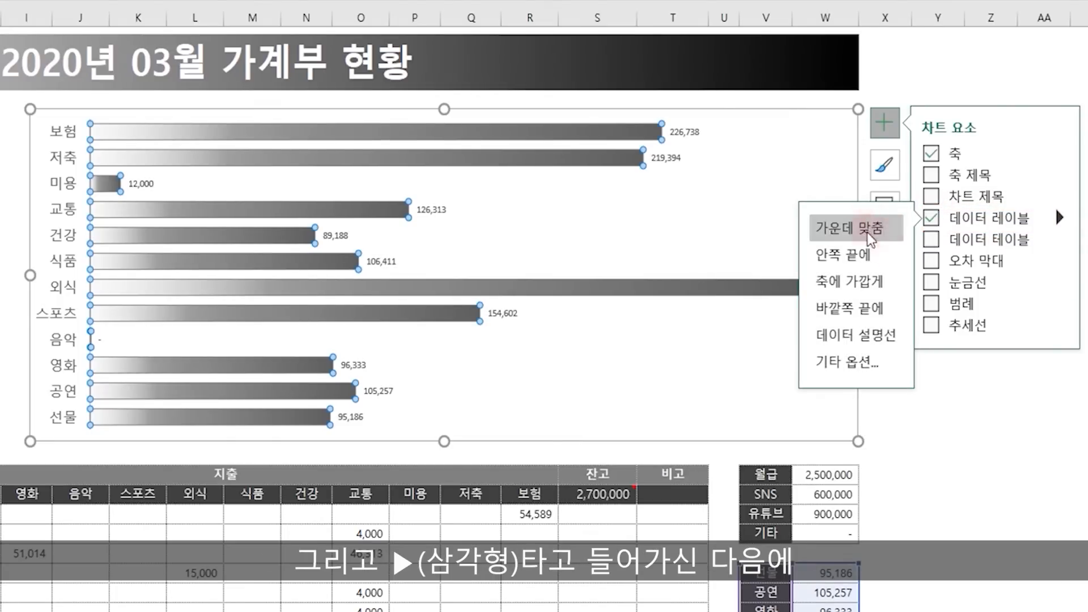
left_click(862, 309)
left_click(990, 402)
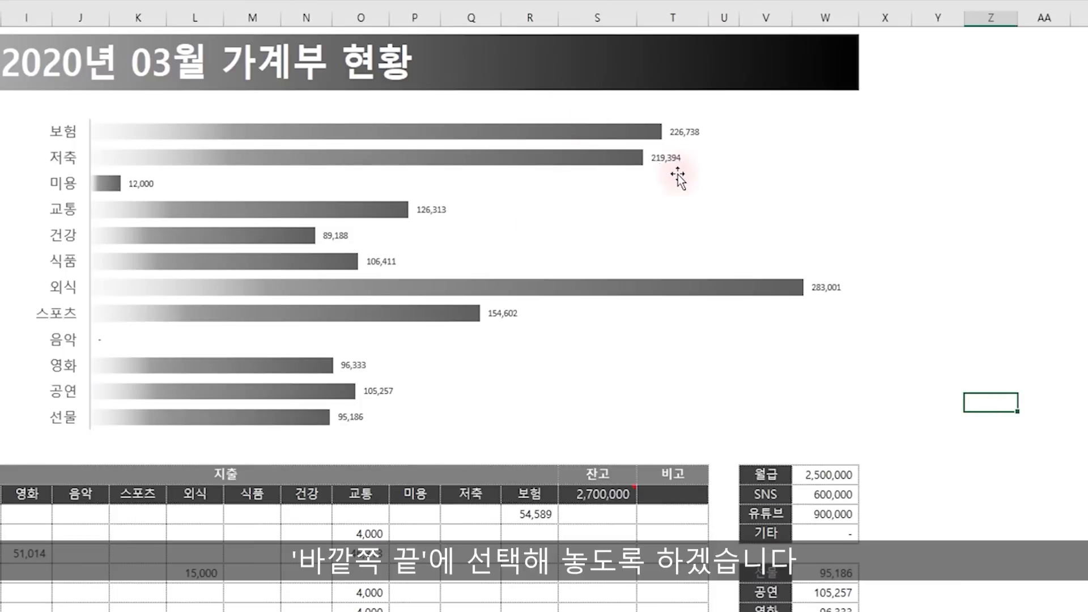
- Enlarge the expense bars' data labels to 14 pt
left_click(683, 130)
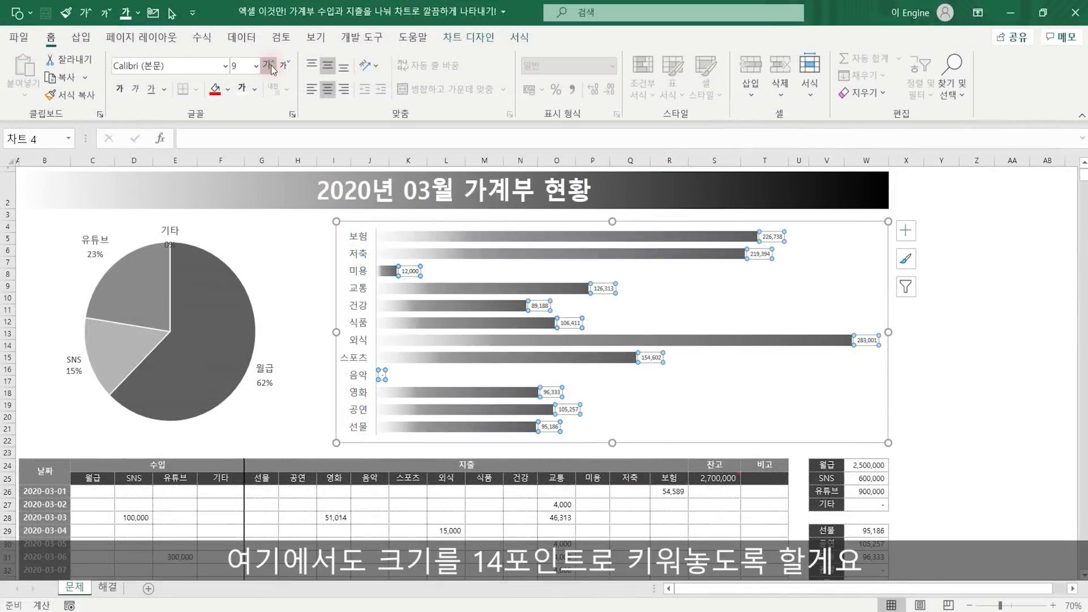
left_click(270, 67)
left_click(270, 66)
left_click(270, 67)
left_click(270, 67)
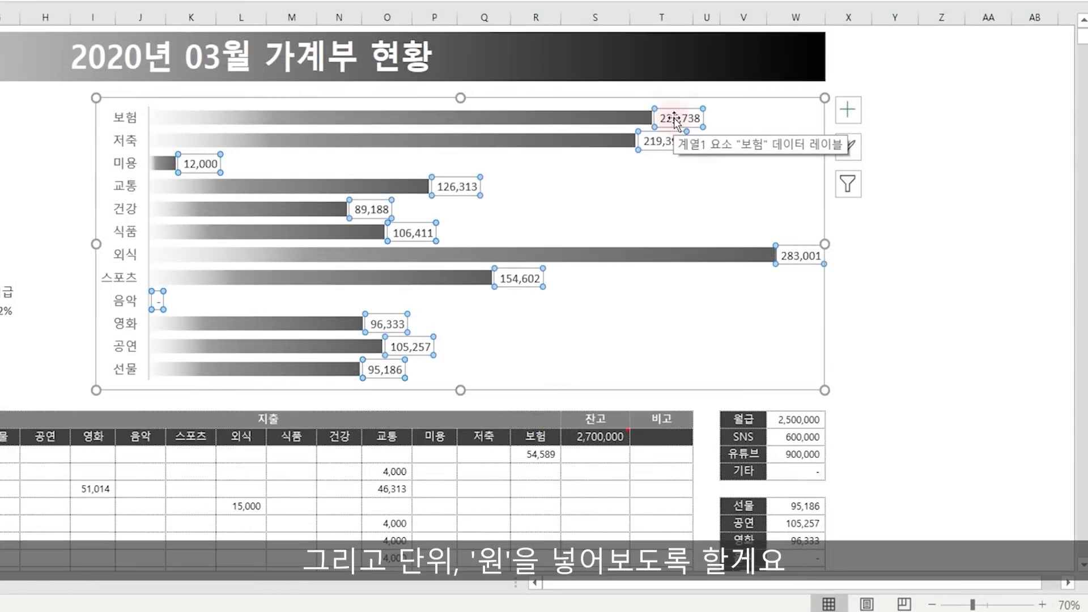
- Give the expense bars' data labels the custom number format #,##0"원" to add the won unit
right_click(674, 122)
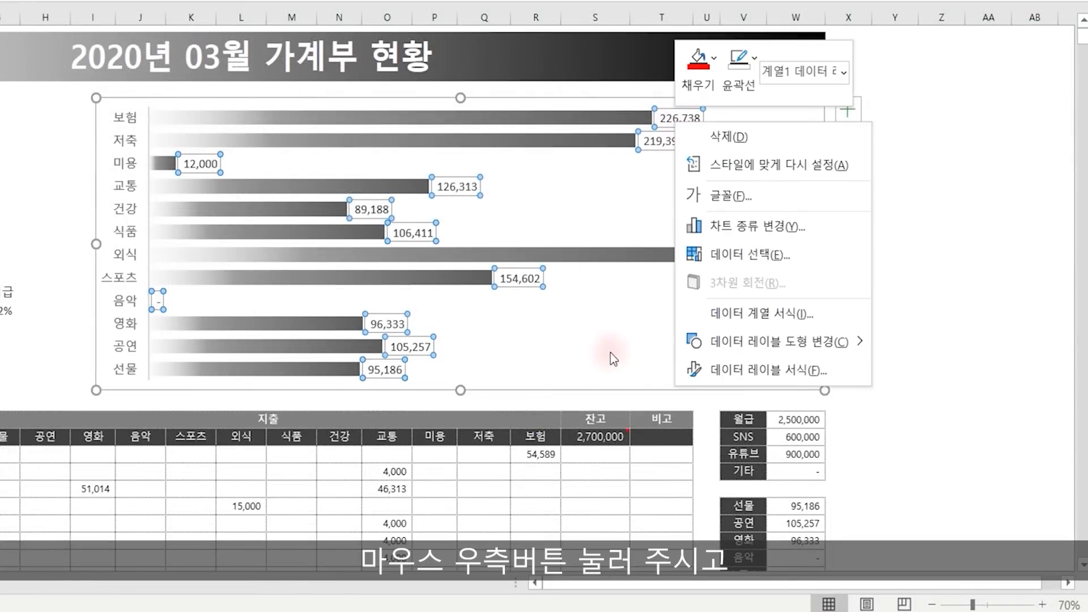
left_click(749, 369)
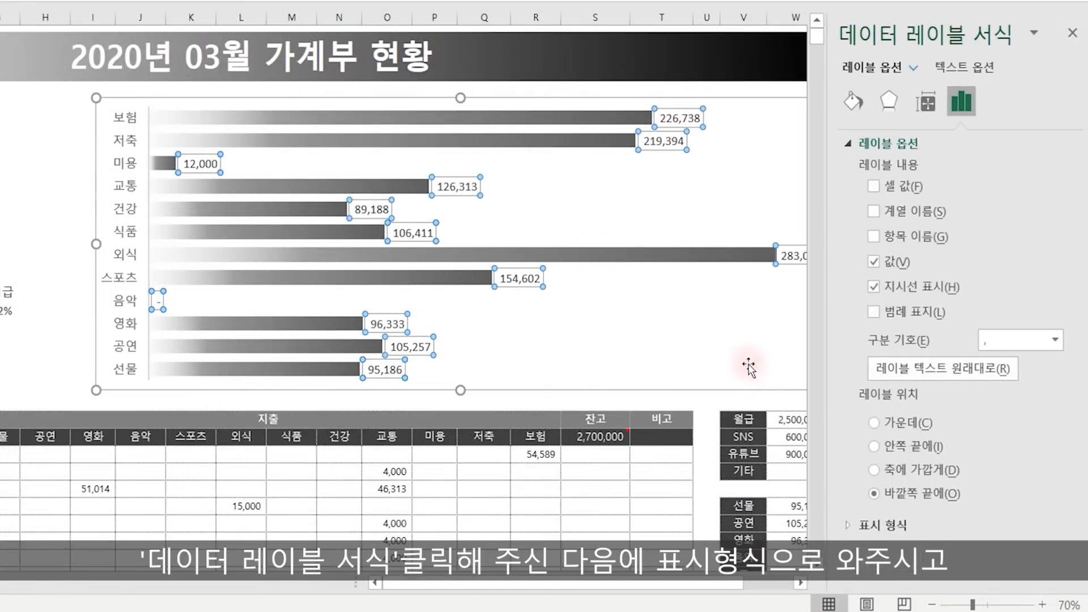
left_click(851, 527)
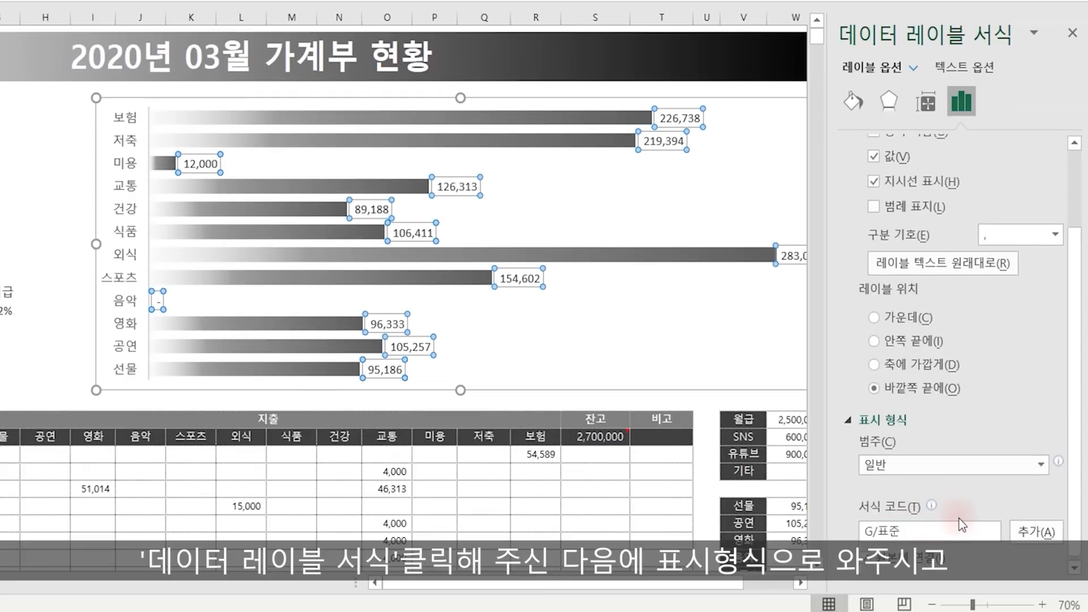
left_click(918, 532)
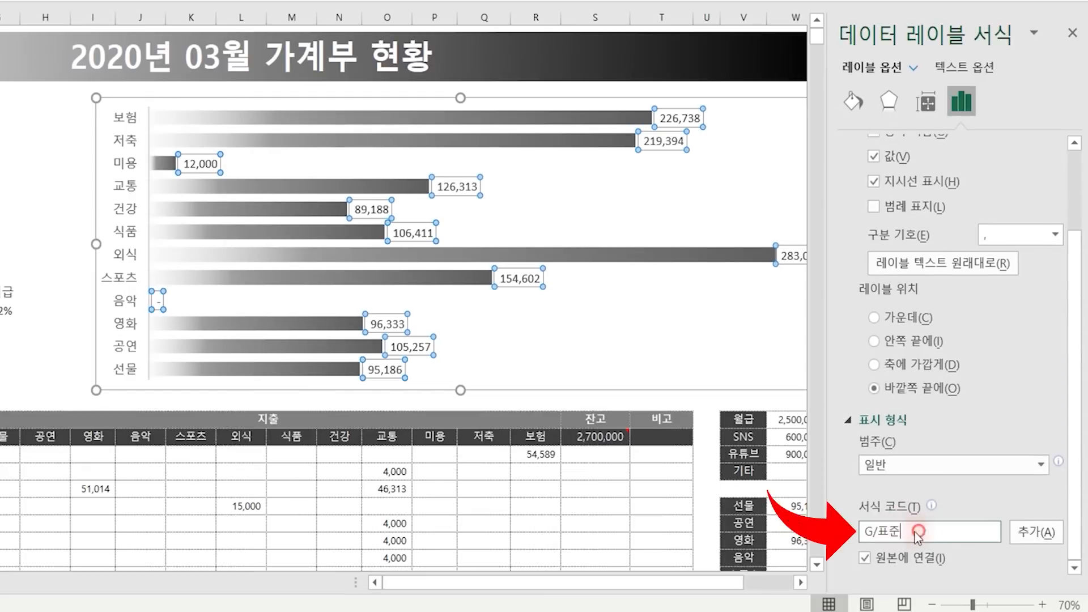
key("ctrl+a")
type("#")
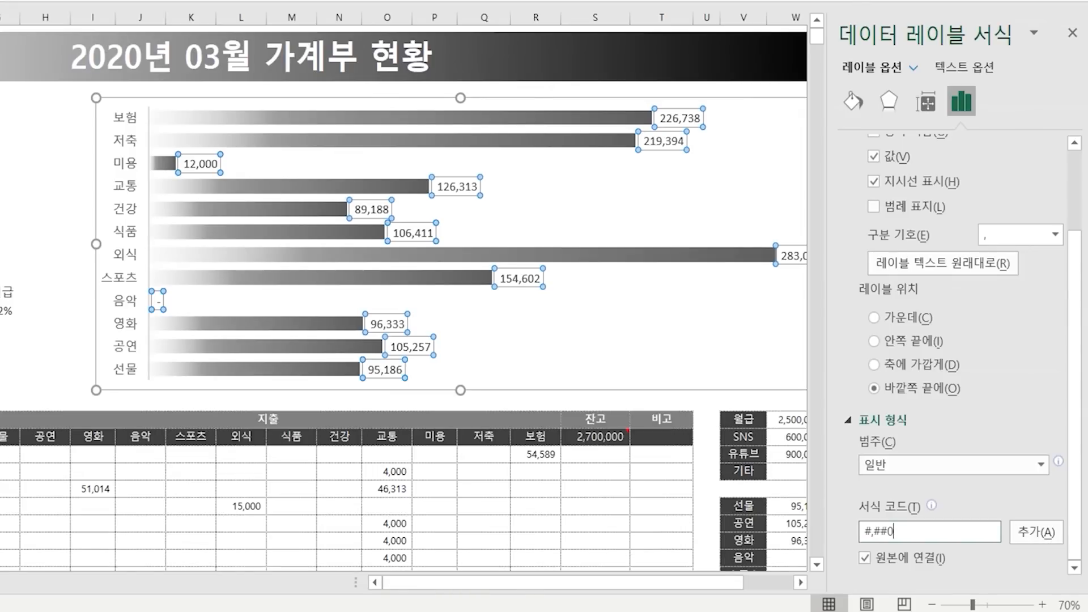
left_click(1036, 531)
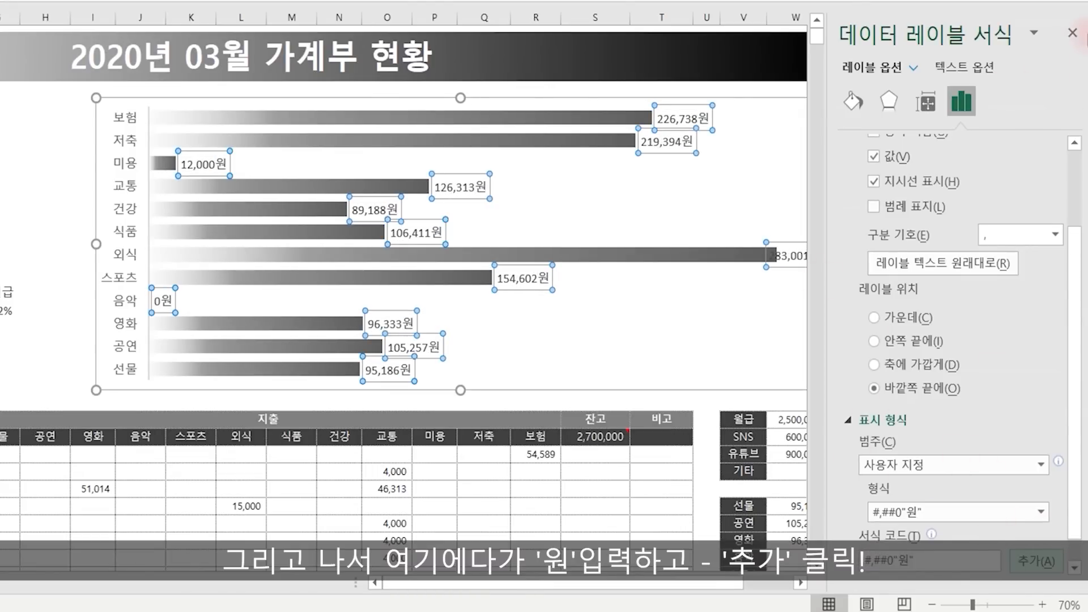
left_click(1073, 32)
left_click(958, 219)
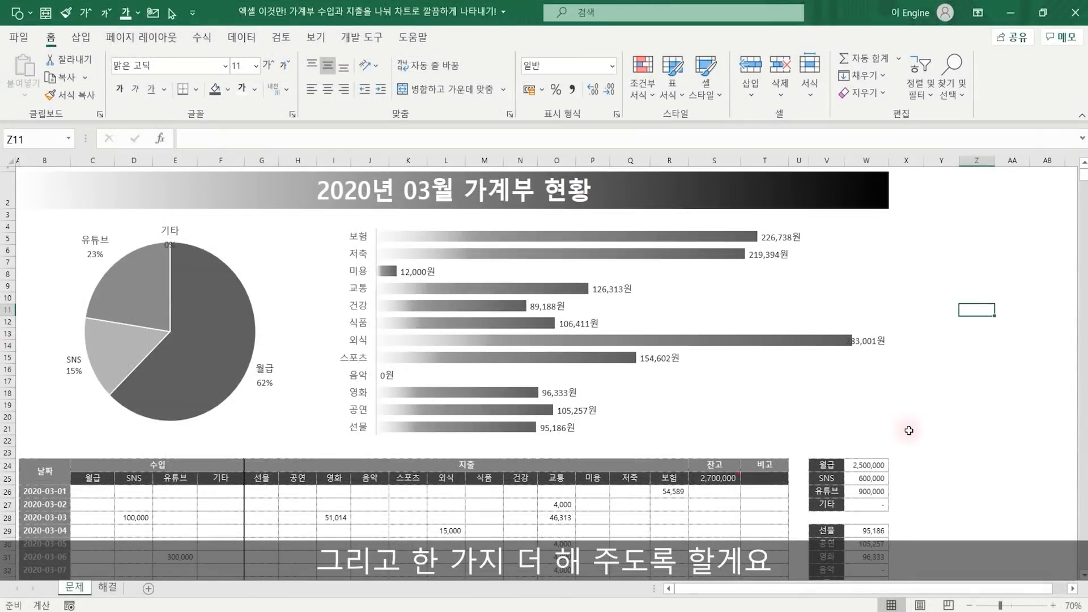
- Draw a rectangle in the empty area beside the lower expense bars, just above the income summary table
left_click(22, 14)
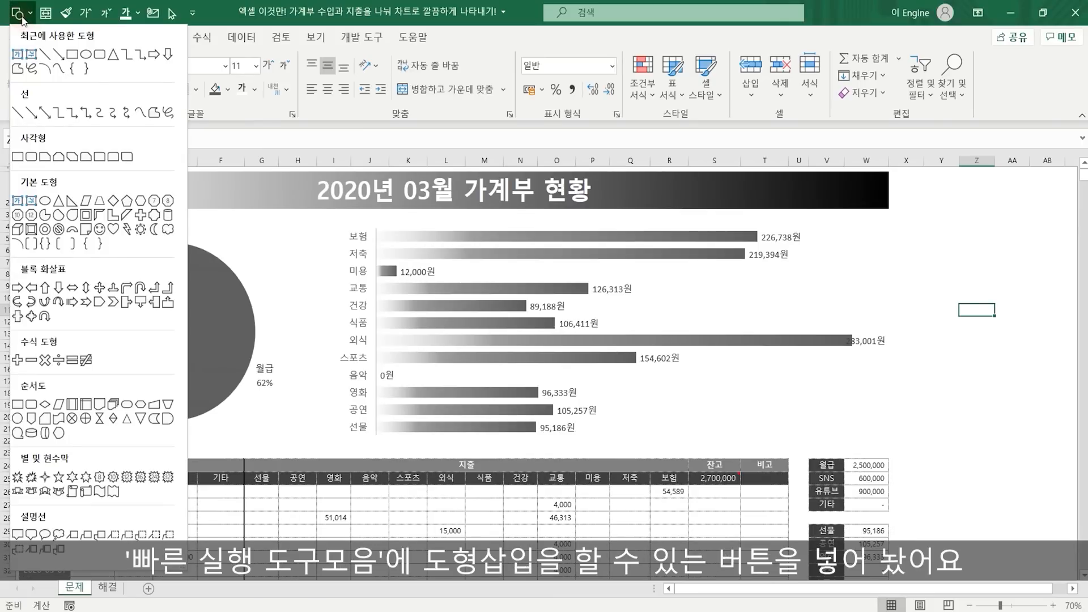
key("Escape")
left_click(81, 38)
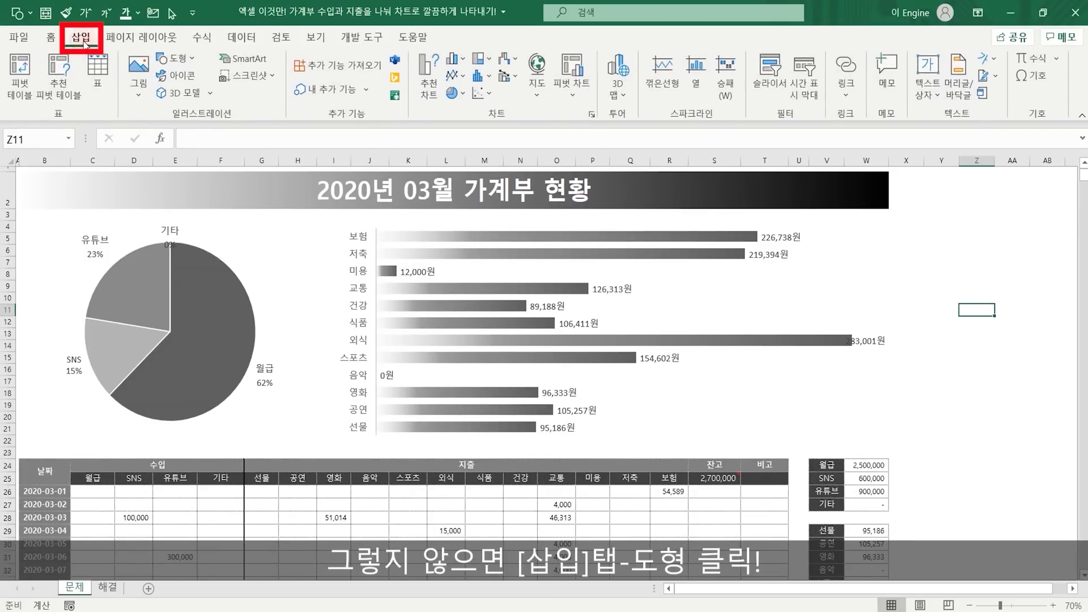
left_click(176, 58)
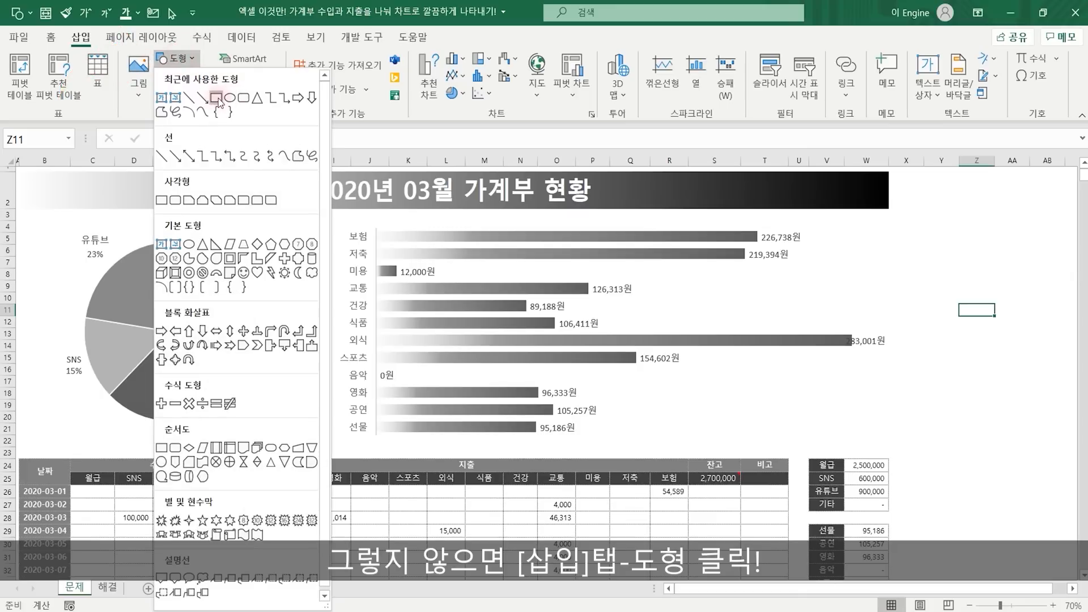
left_click(217, 101)
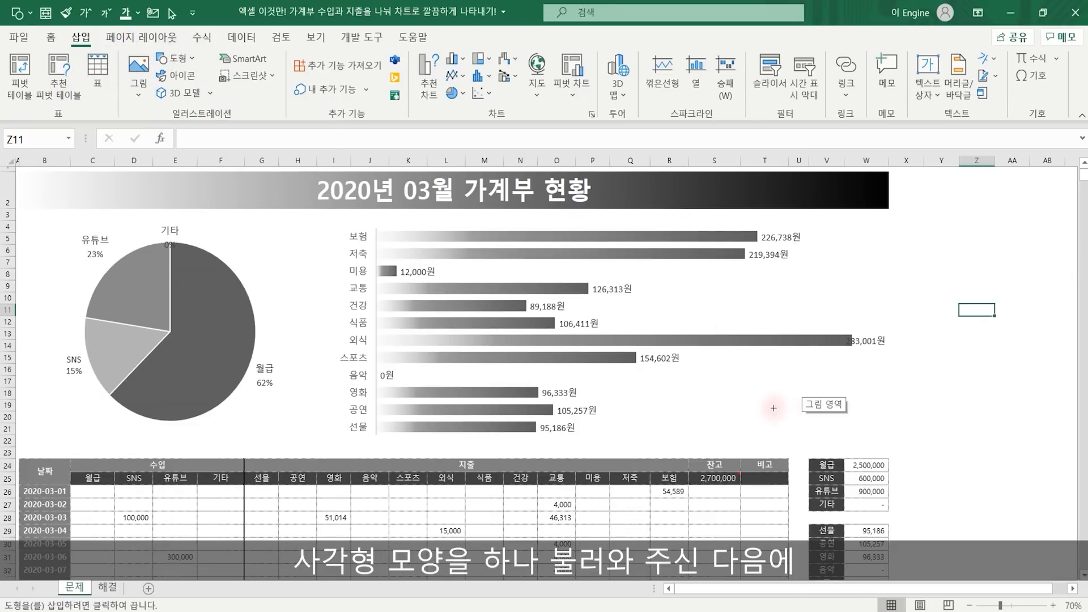
left_click_drag(790, 405, 889, 447)
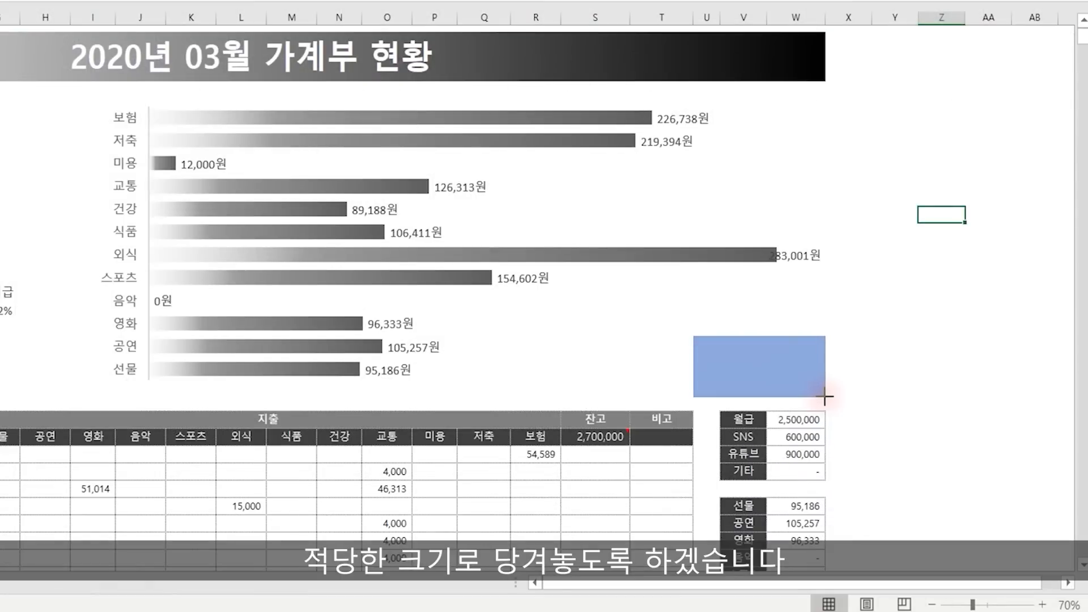
left_click_drag(825, 400, 826, 400)
left_click_drag(695, 367, 691, 367)
left_click_drag(760, 335, 758, 332)
- Fill the rectangle with a linear 90° gradient running from white at 0% to black at 100%
right_click(753, 361)
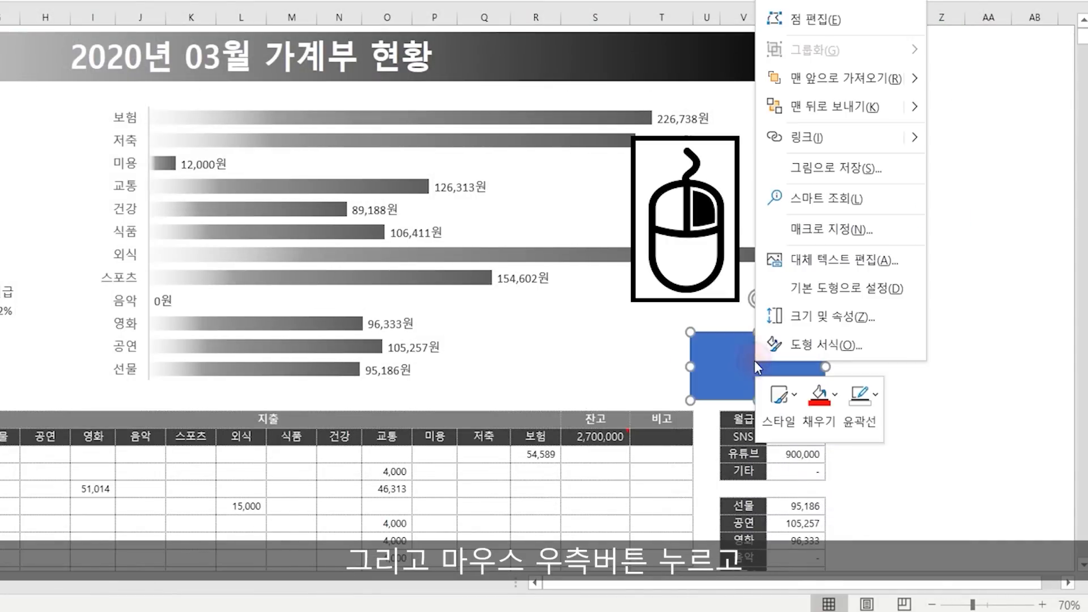
left_click(832, 347)
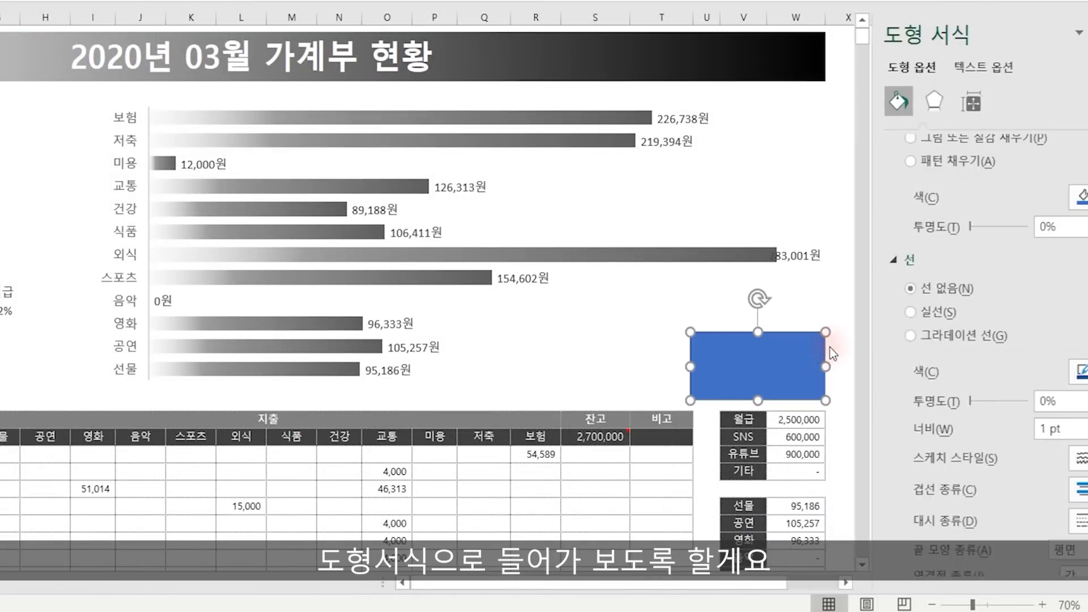
left_click(941, 340)
left_click(941, 340)
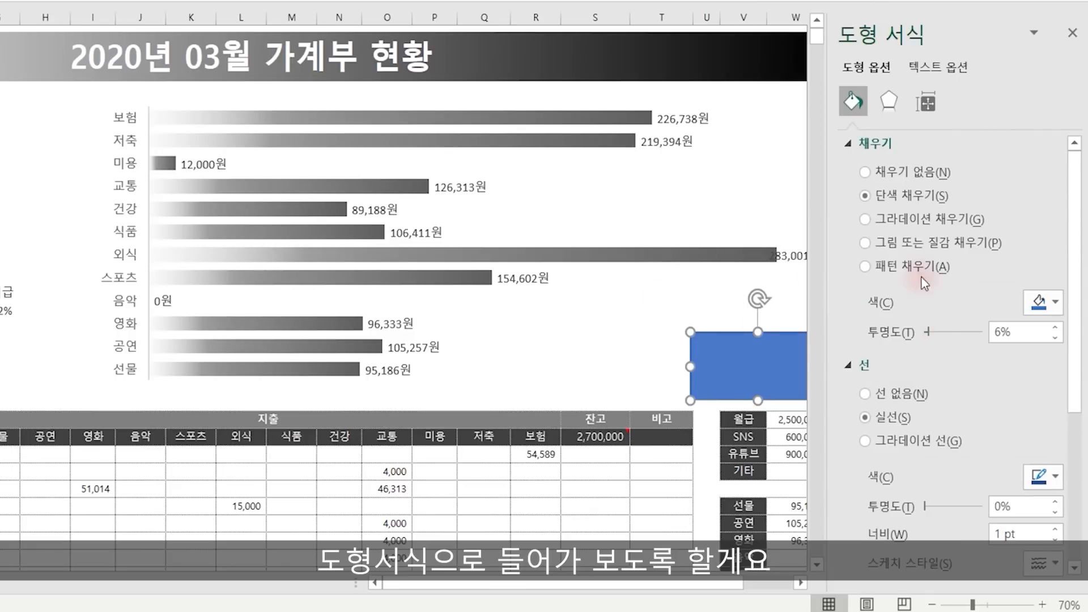
left_click(900, 221)
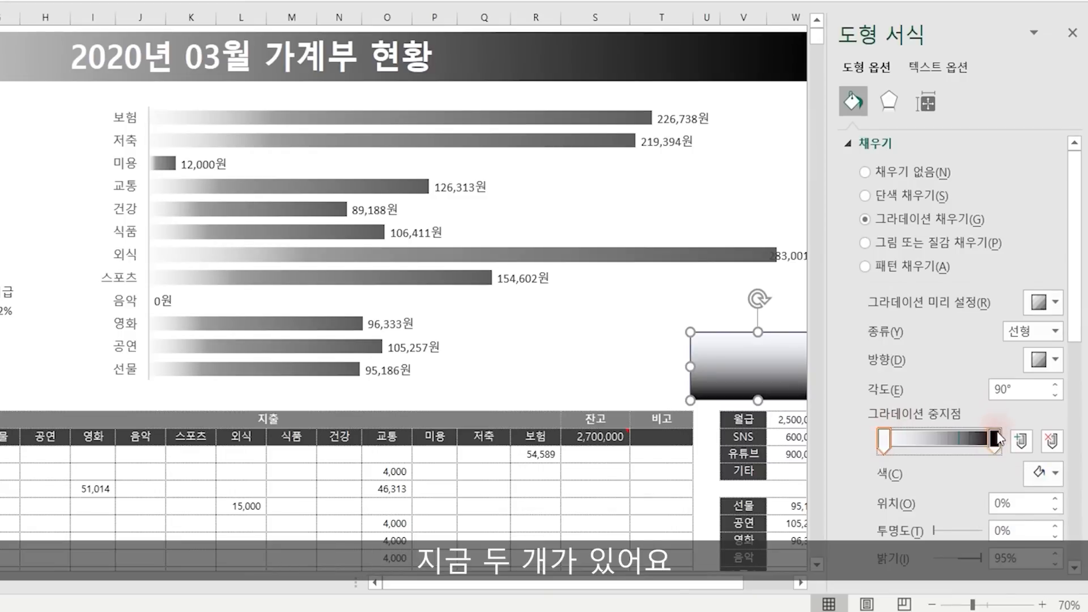
left_click(996, 439)
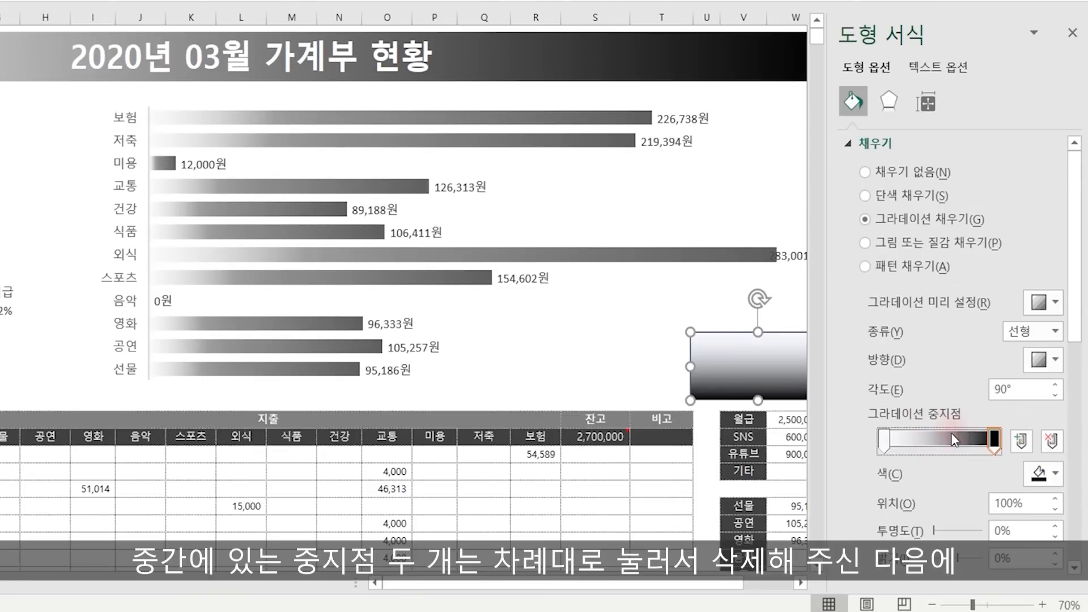
left_click(886, 439)
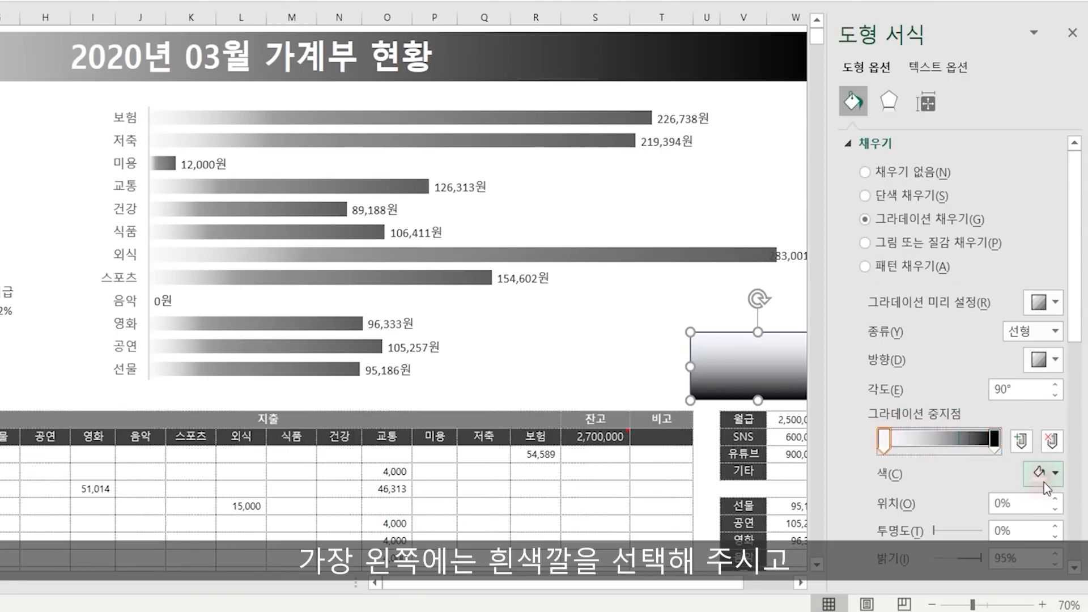
left_click(995, 439)
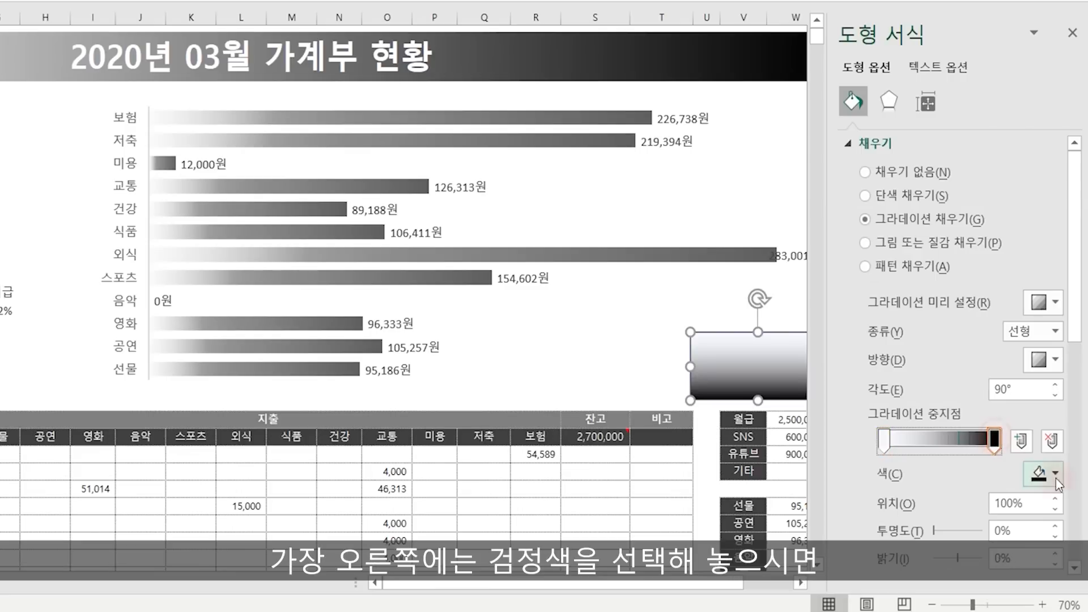
left_click(1050, 477)
left_click(963, 235)
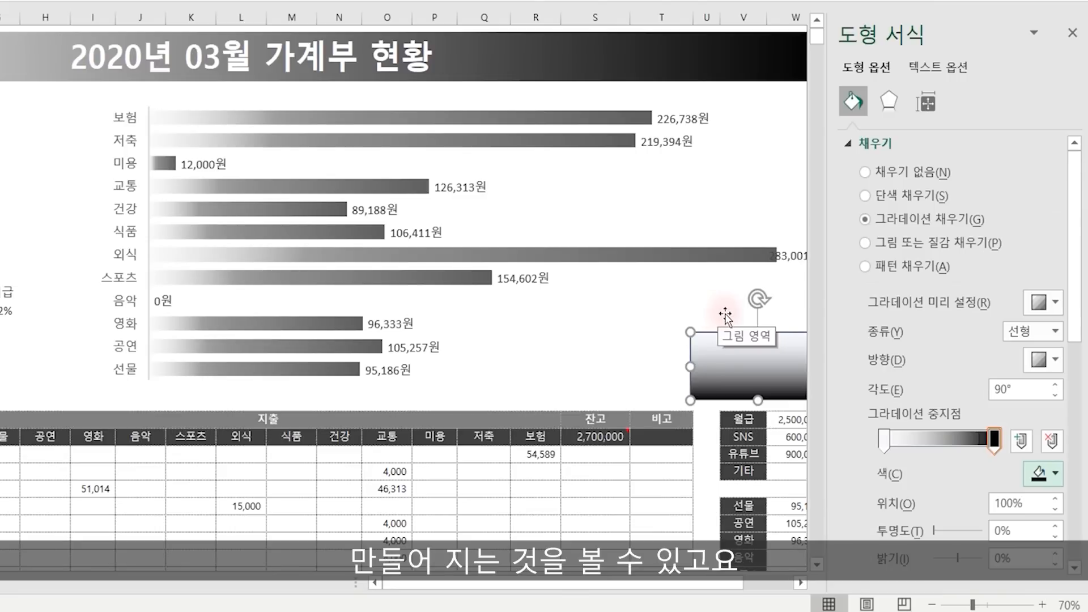
- Remove the rectangle's outline (선 없음) and close the shape formatting settings
scroll(889, 349, "down", 5)
left_click(886, 312)
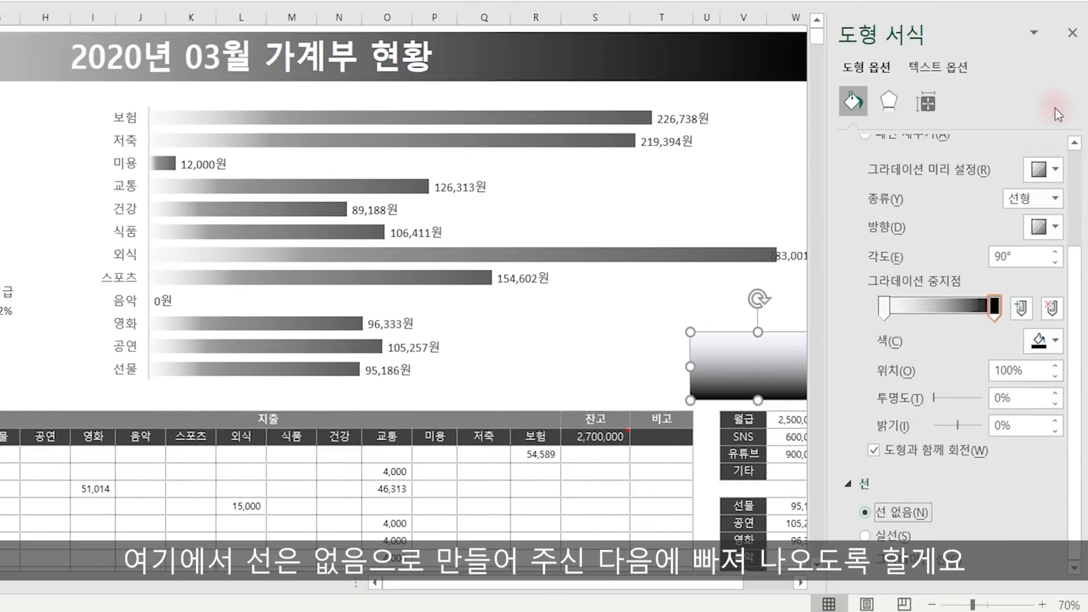
left_click(1072, 32)
left_click(945, 245)
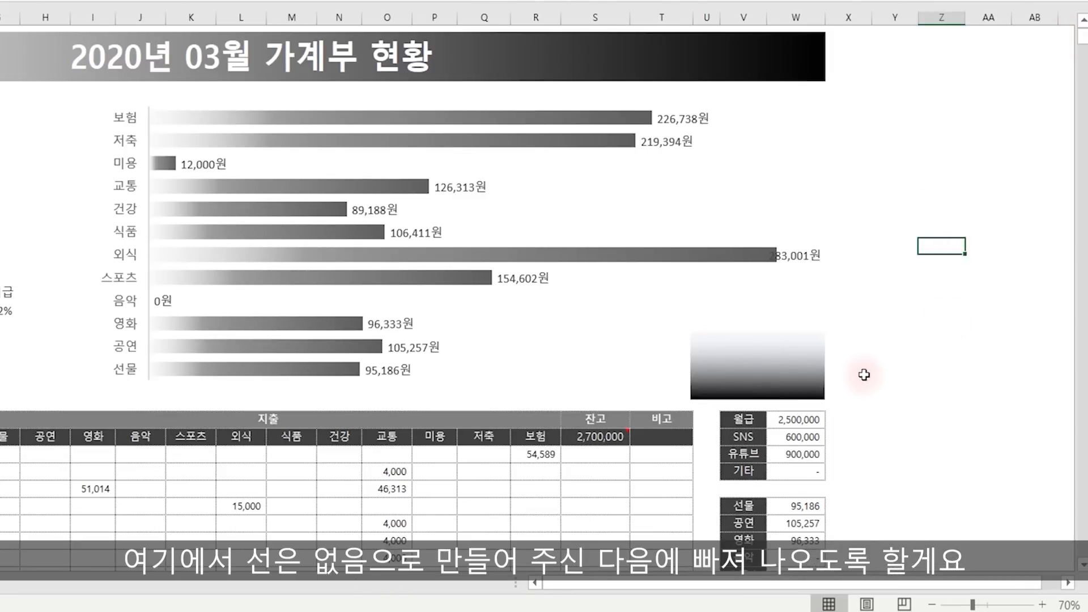
- Link the gradient rectangle's text to the balance (잔고) cell with the formula =$W$42
scroll(864, 374, "down", 3)
left_click(792, 226)
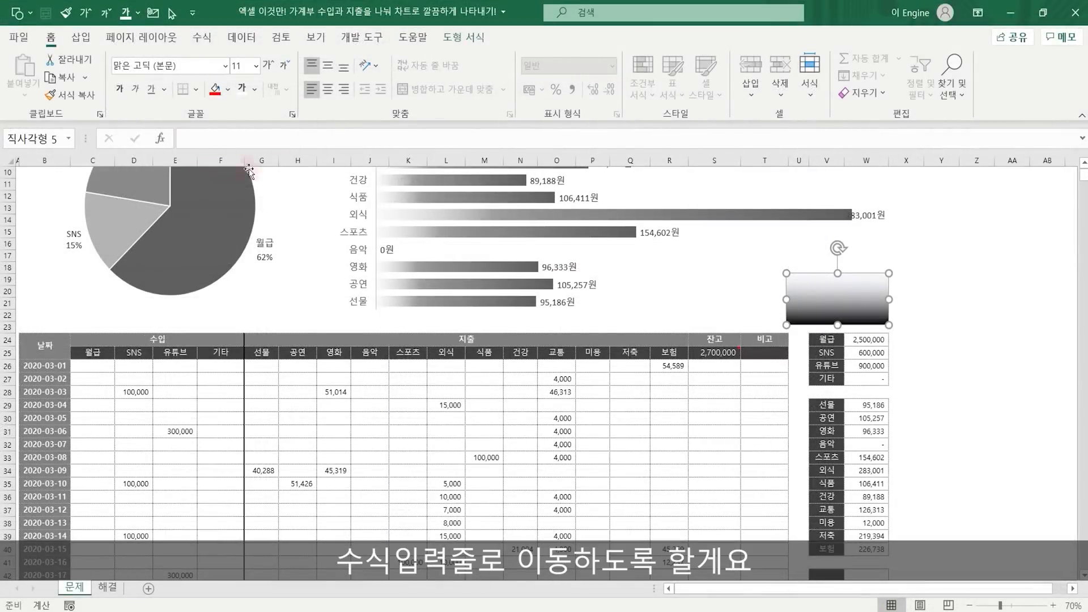
left_click(252, 139)
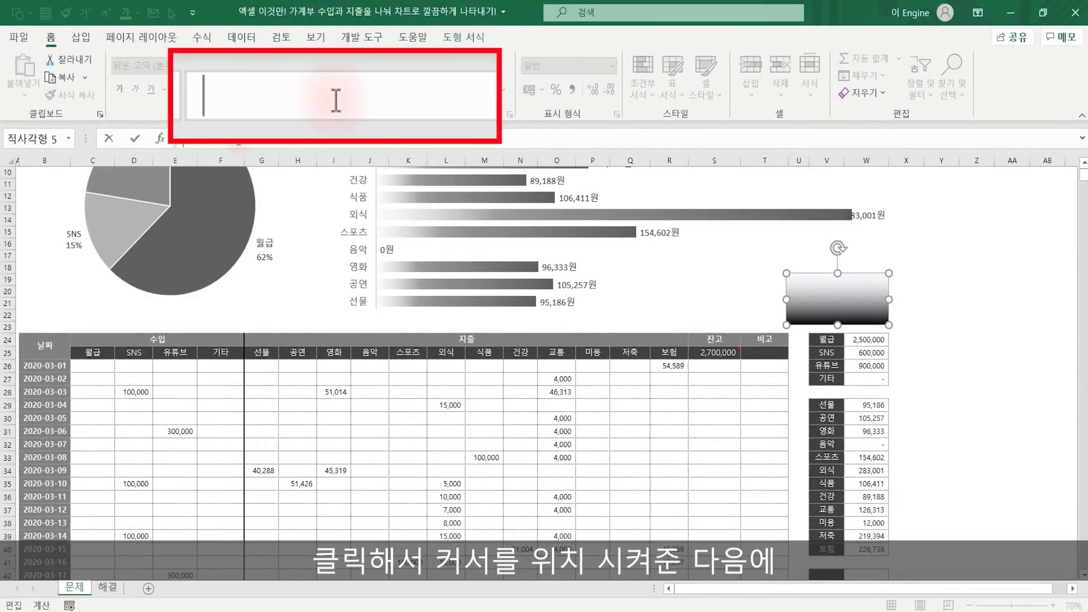
type("=")
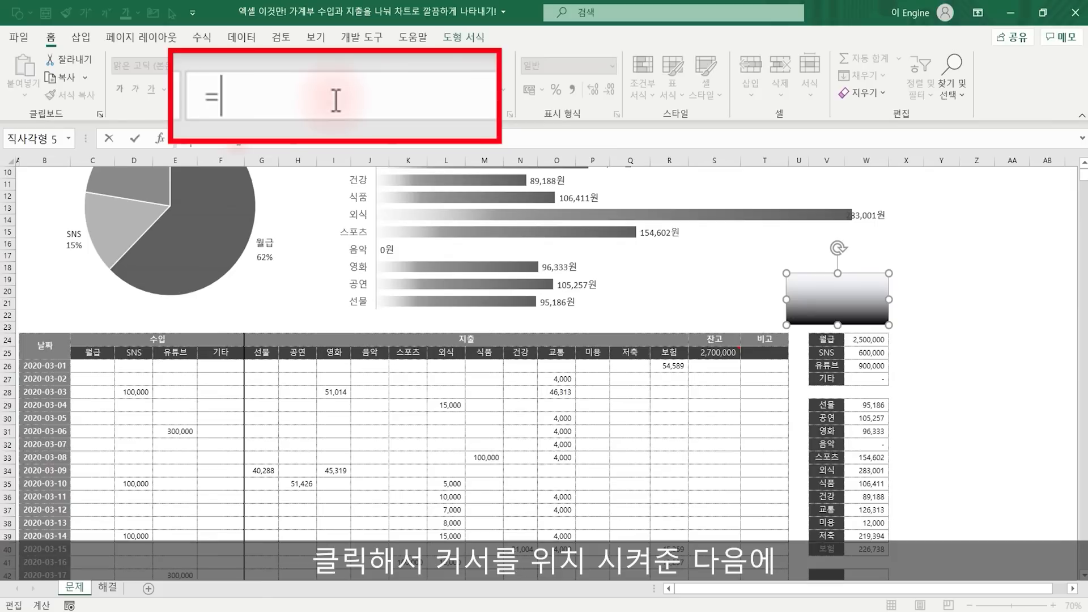
scroll(925, 304, "down", 3)
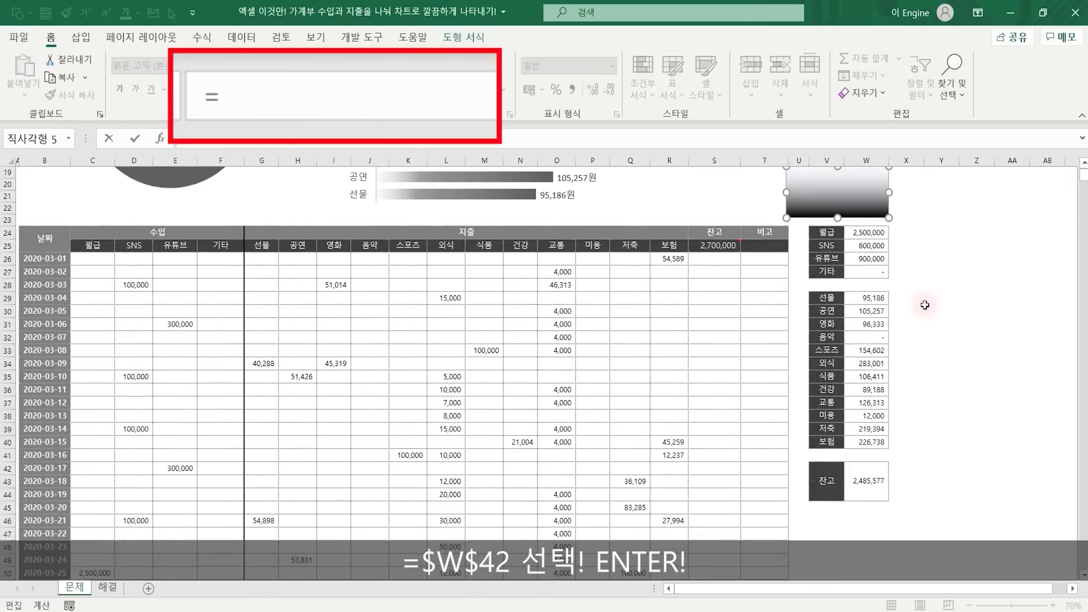
left_click(869, 485)
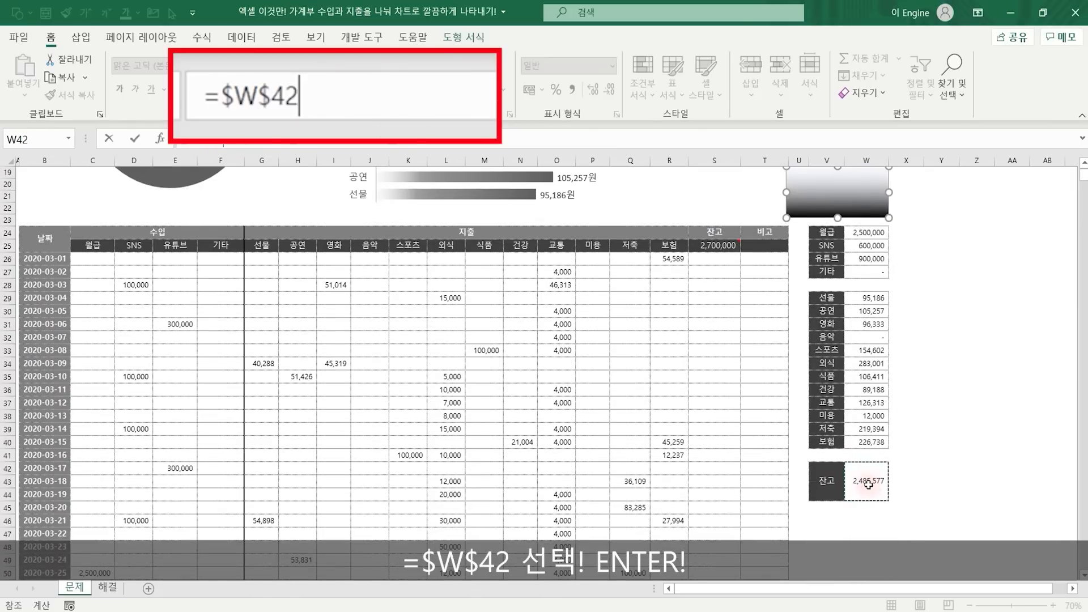
key("Return")
- Give the balance cell W42 the custom number format #,##0원
scroll(939, 448, "up", 2)
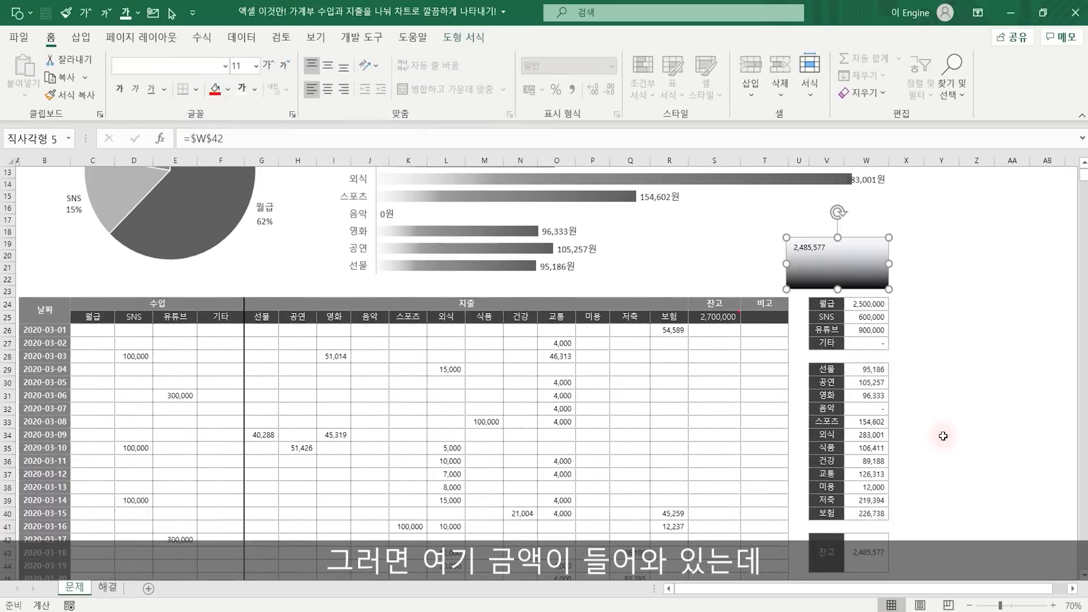
scroll(936, 425, "down", 2)
left_click(872, 481)
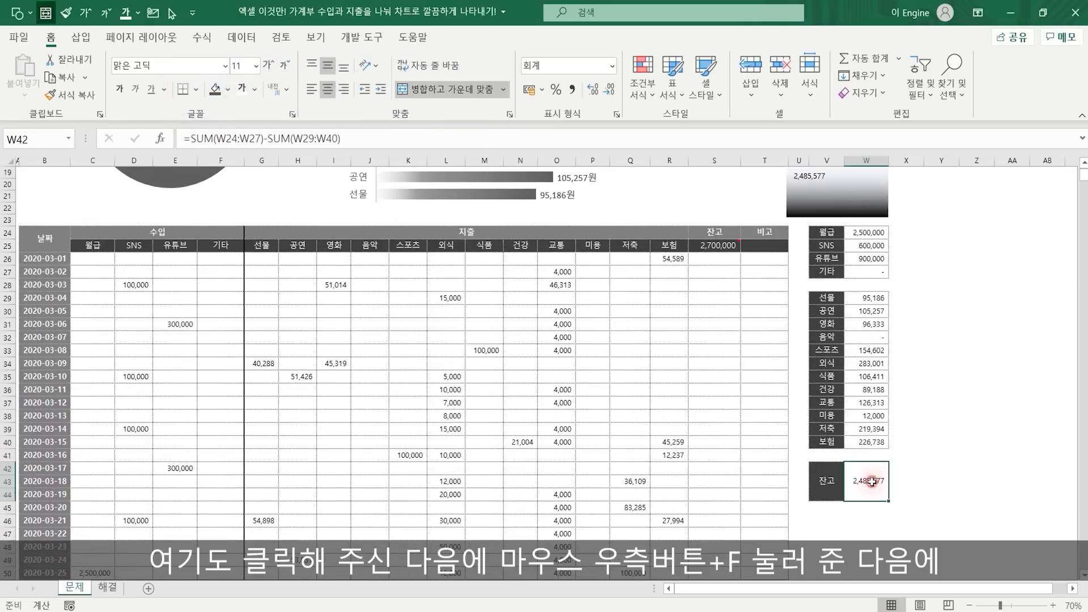
right_click(870, 478)
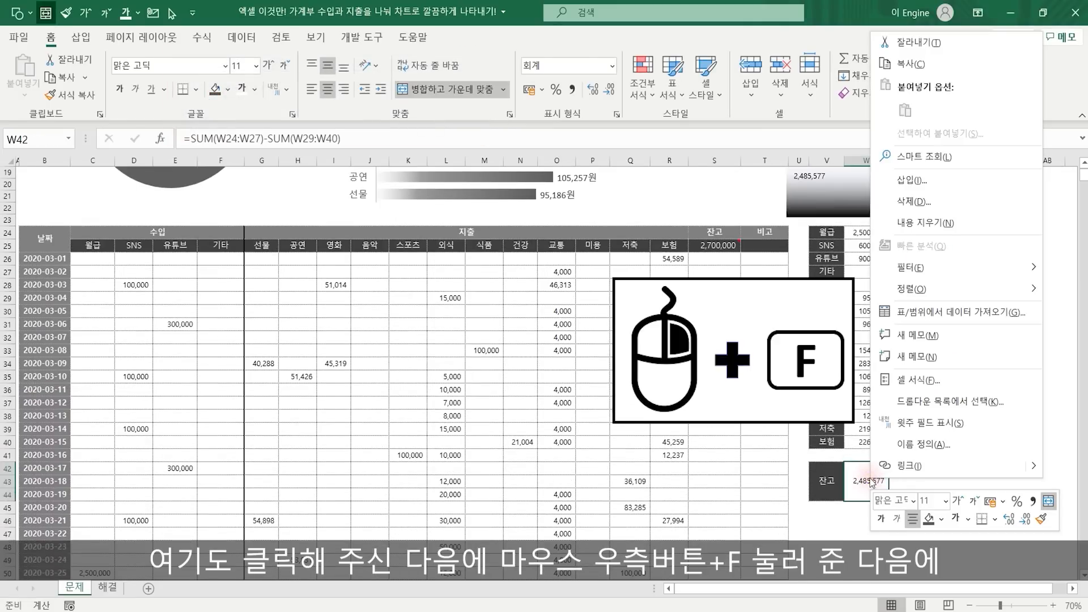
key("f")
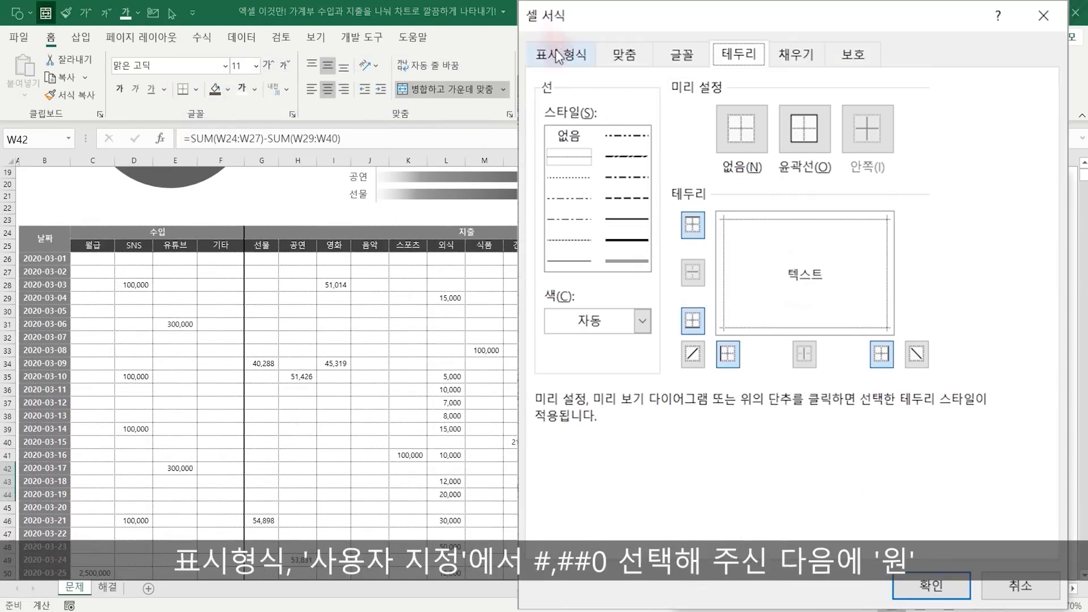
left_click(556, 53)
left_click(586, 295)
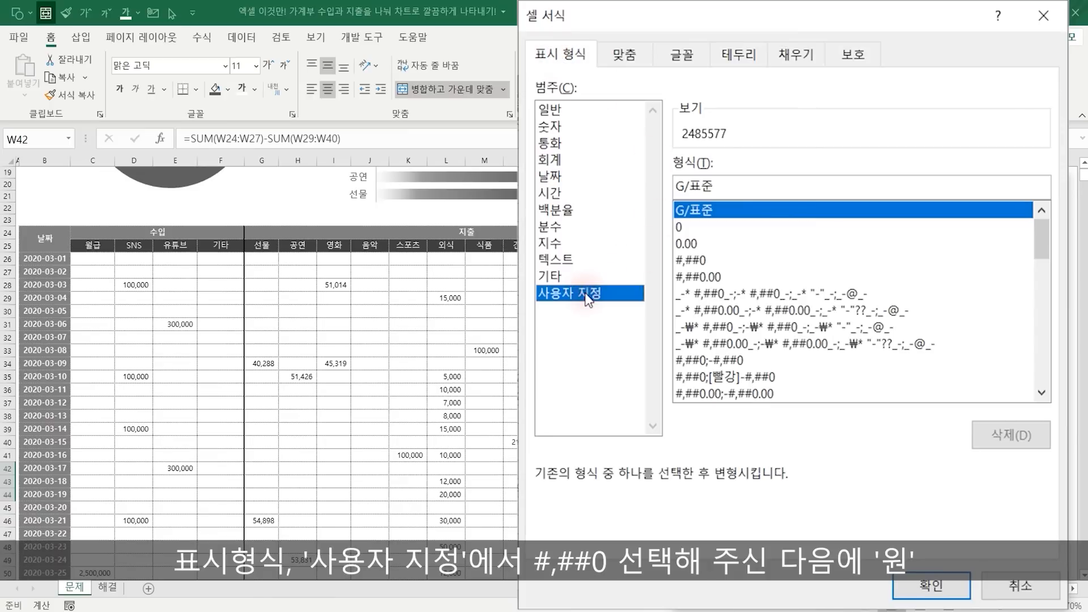
left_click(702, 260)
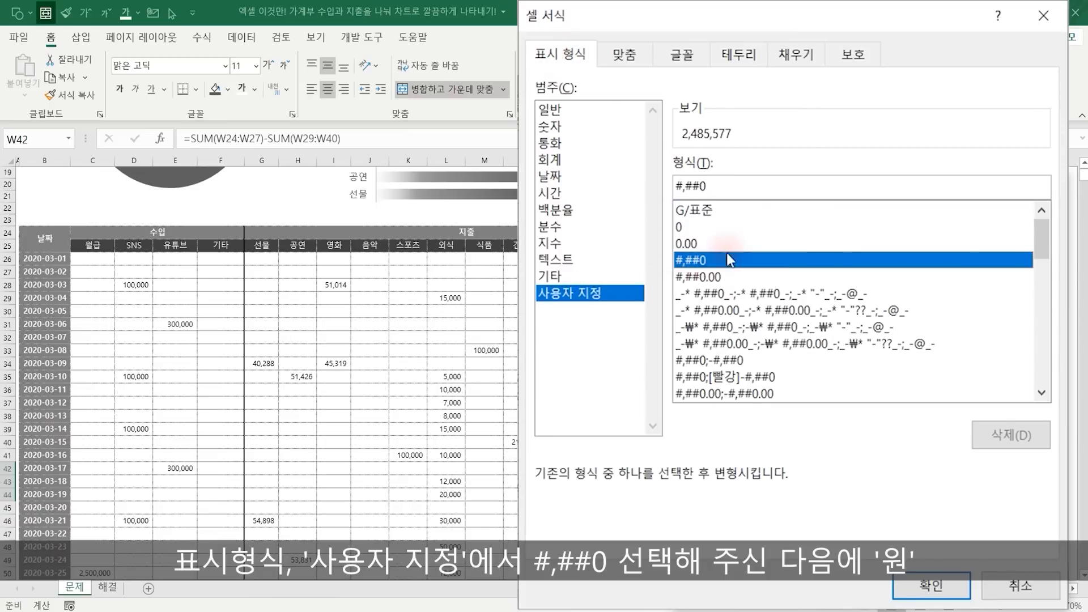
left_click(729, 186)
type("원")
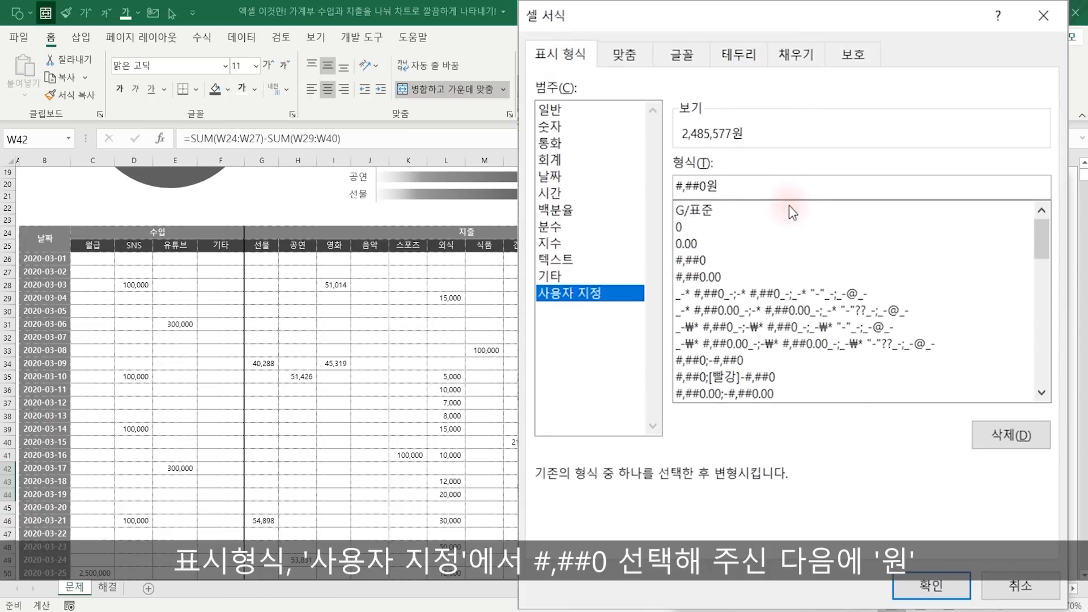
key("Return")
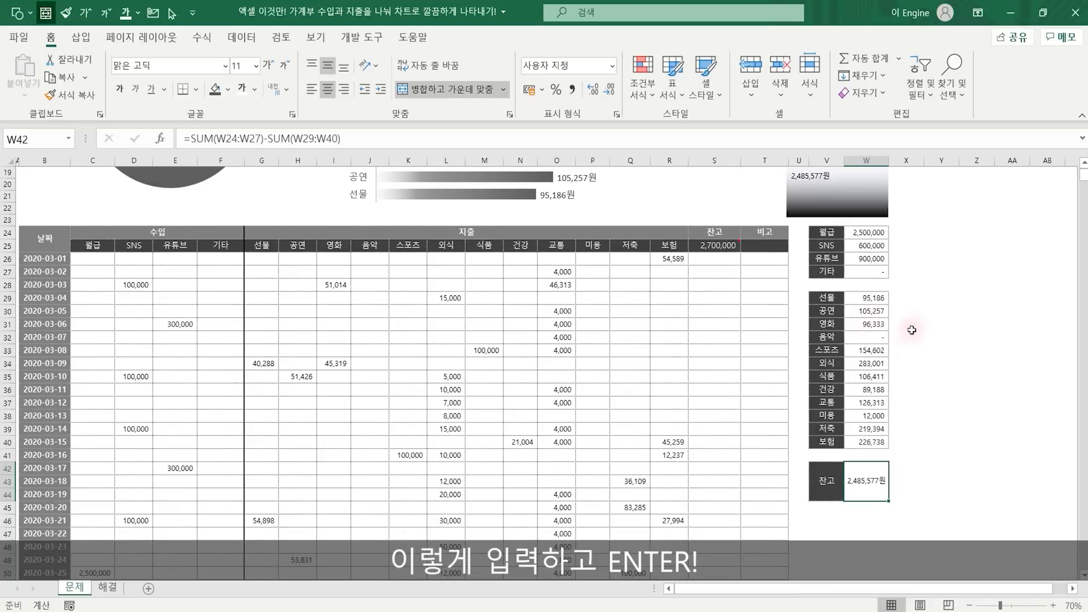
- Center the balance text in the gradient rectangle both horizontally and vertically
scroll(902, 309, "up", 1)
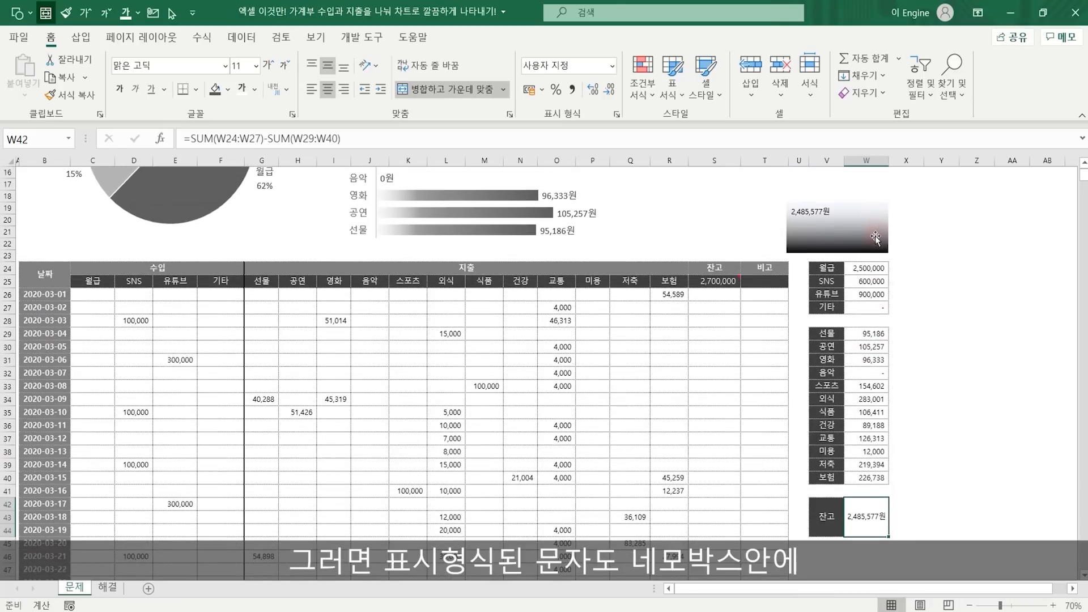
left_click(841, 239)
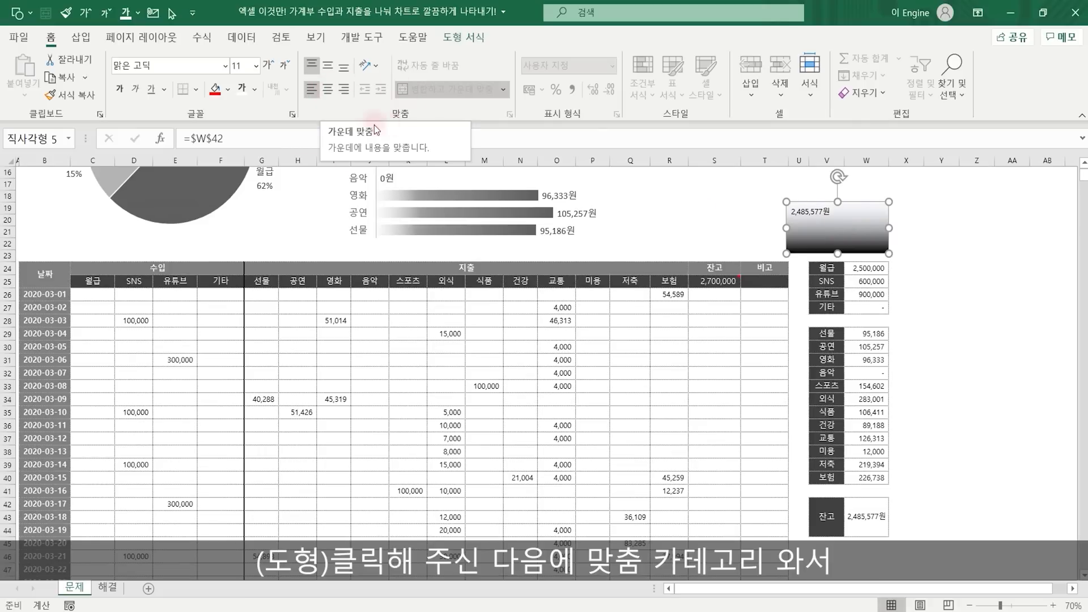
left_click(329, 95)
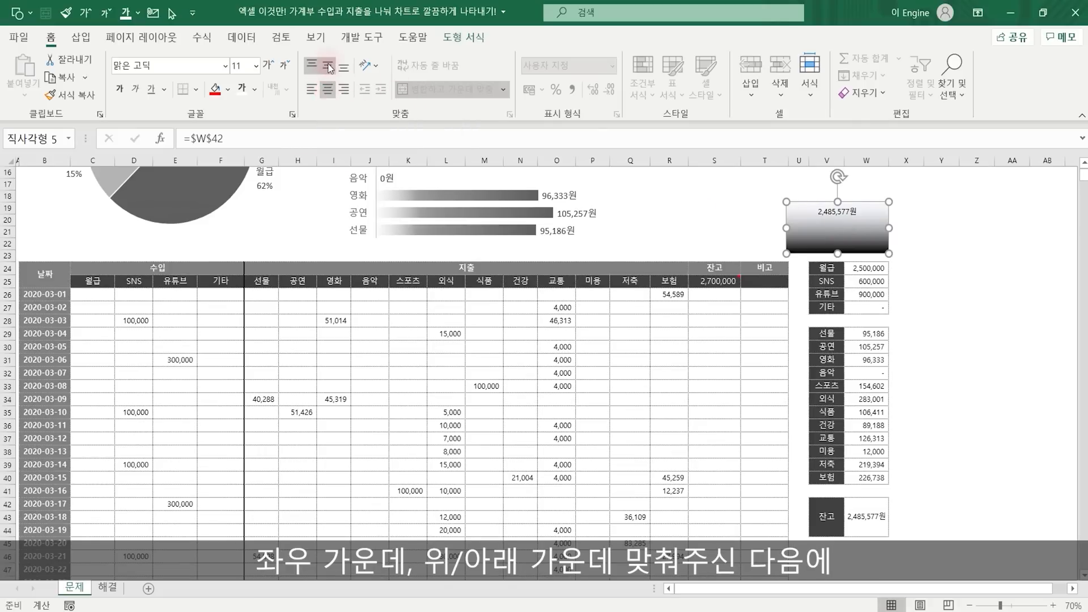
left_click(328, 67)
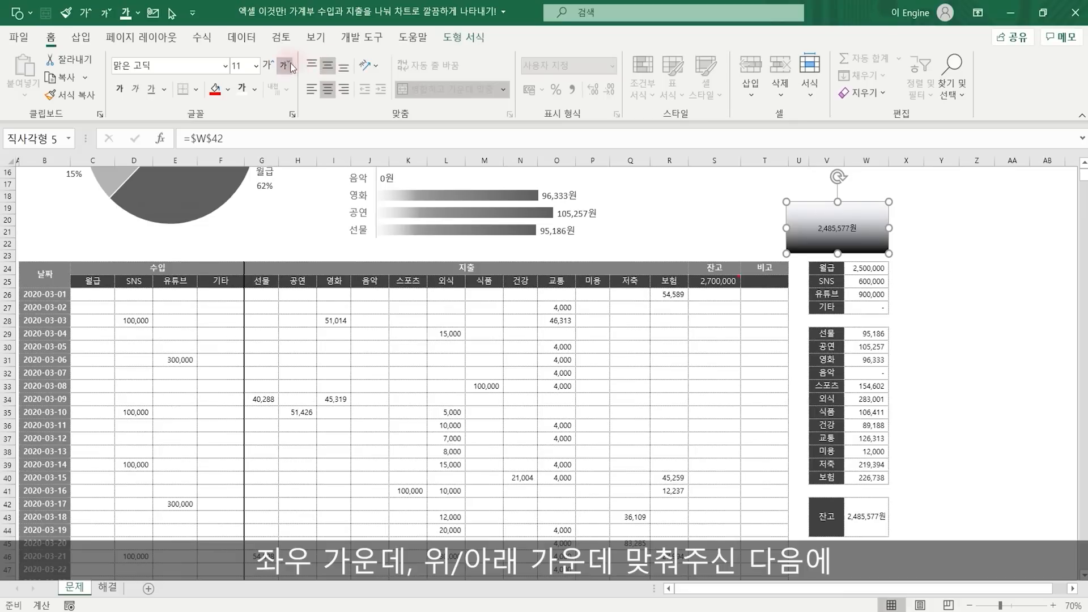
- Enlarge the balance text in the gradient rectangle to 24 pt
left_click(269, 65)
left_click(269, 66)
left_click(269, 66)
left_click(269, 66)
left_click(268, 66)
left_click(269, 66)
left_click(269, 66)
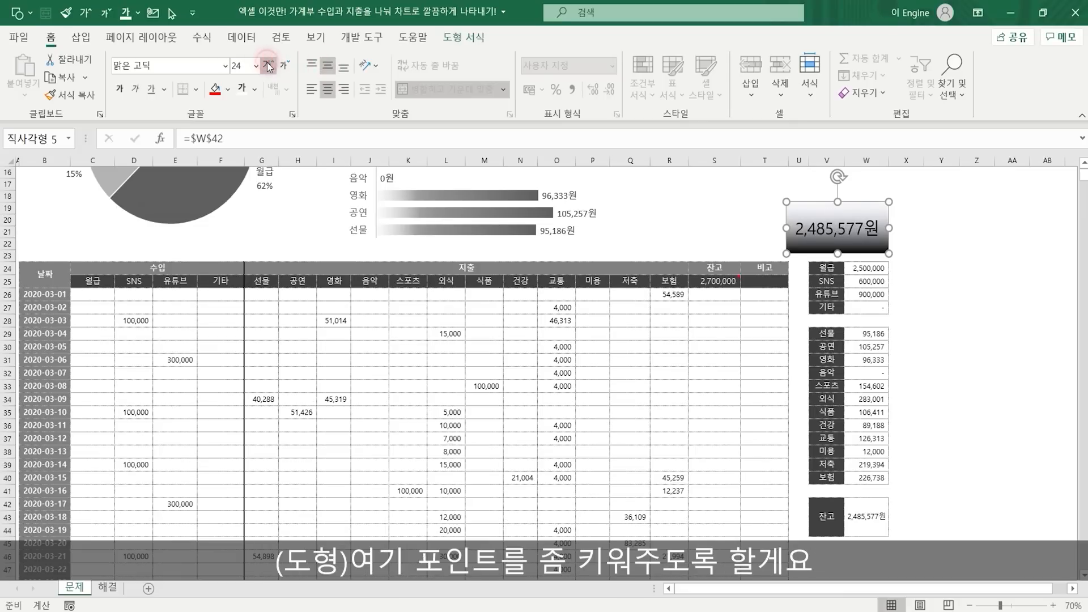
- Change the font color of the balance text in the gradient rectangle to white
left_click(243, 90)
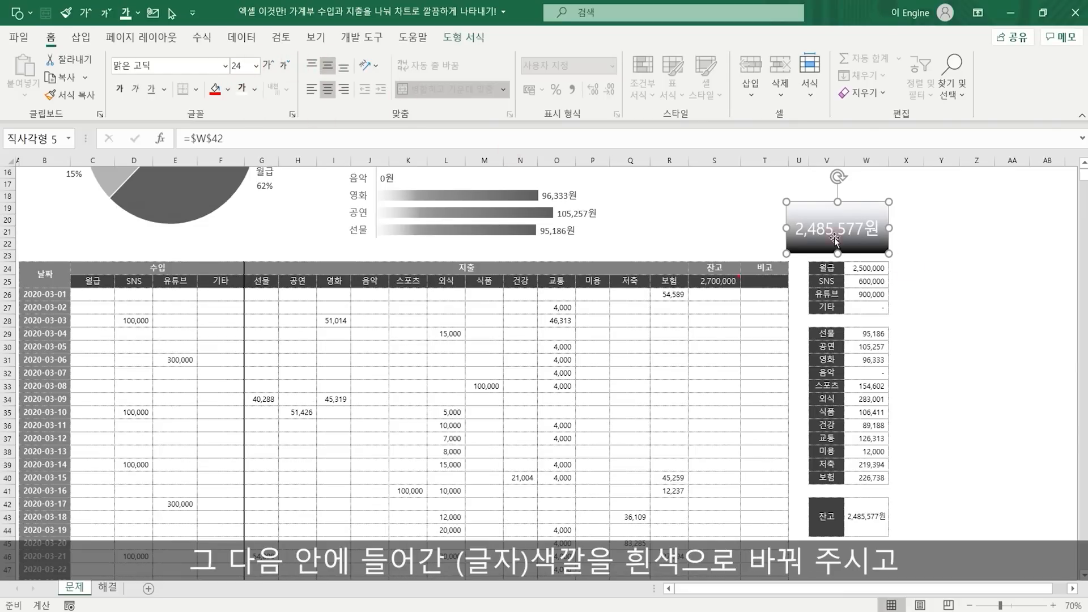
left_click(975, 335)
scroll(975, 335, "up", 5)
left_click(868, 417)
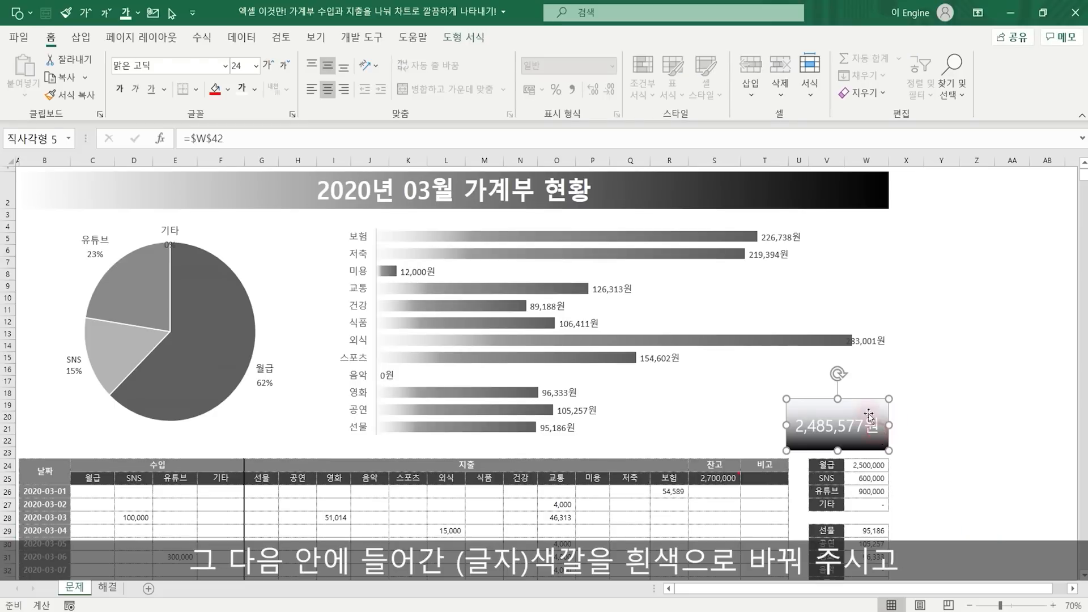
- Make the balance text in the gradient rectangle bold and deselect the shape
left_click(119, 89)
left_click(1018, 429)
left_click(841, 406)
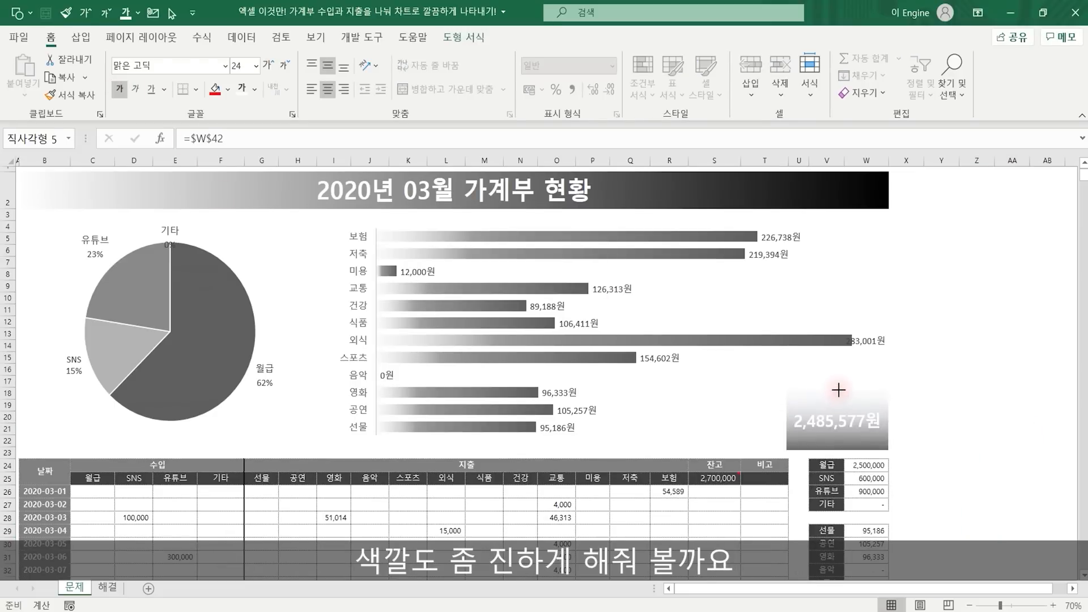
left_click(1000, 429)
- Enter a 스포츠 expense of 20000 for 2020-03-01 in the ledger
mouse_move(545, 292)
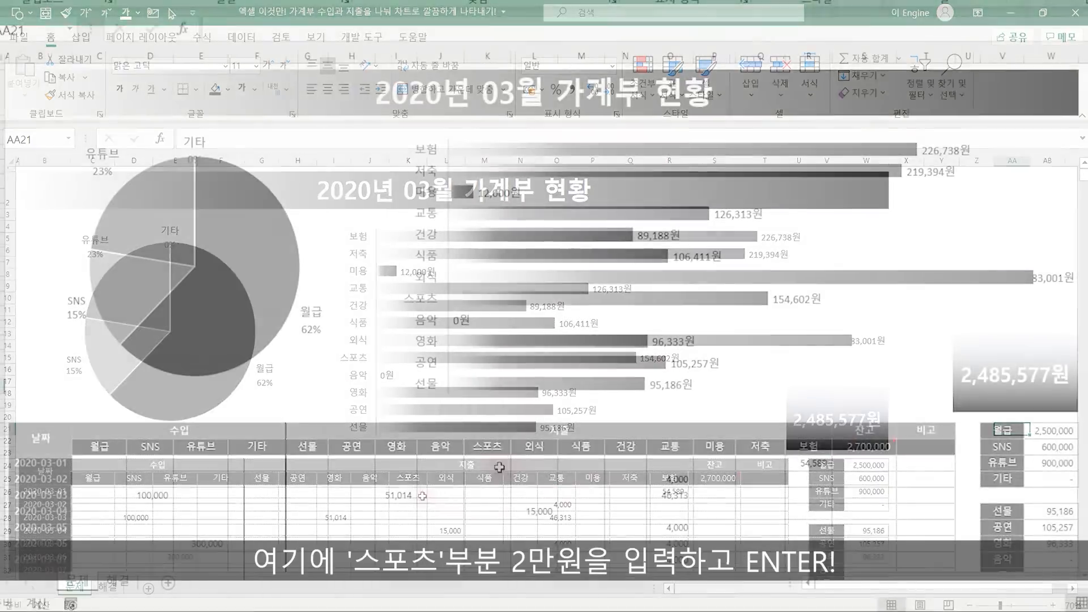
left_click(496, 464)
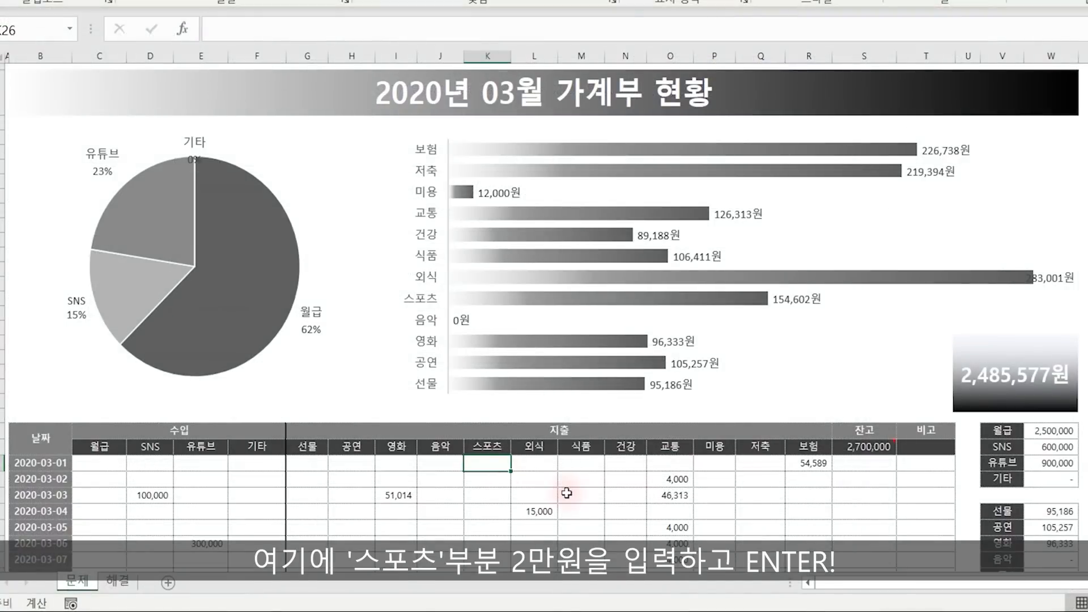
type("20000")
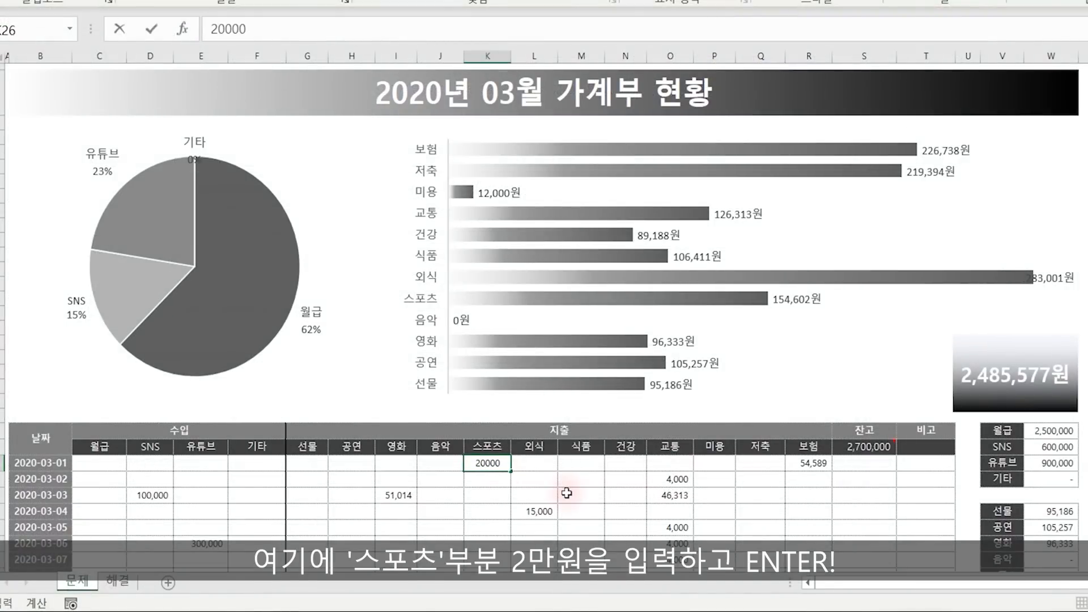
key("Return")
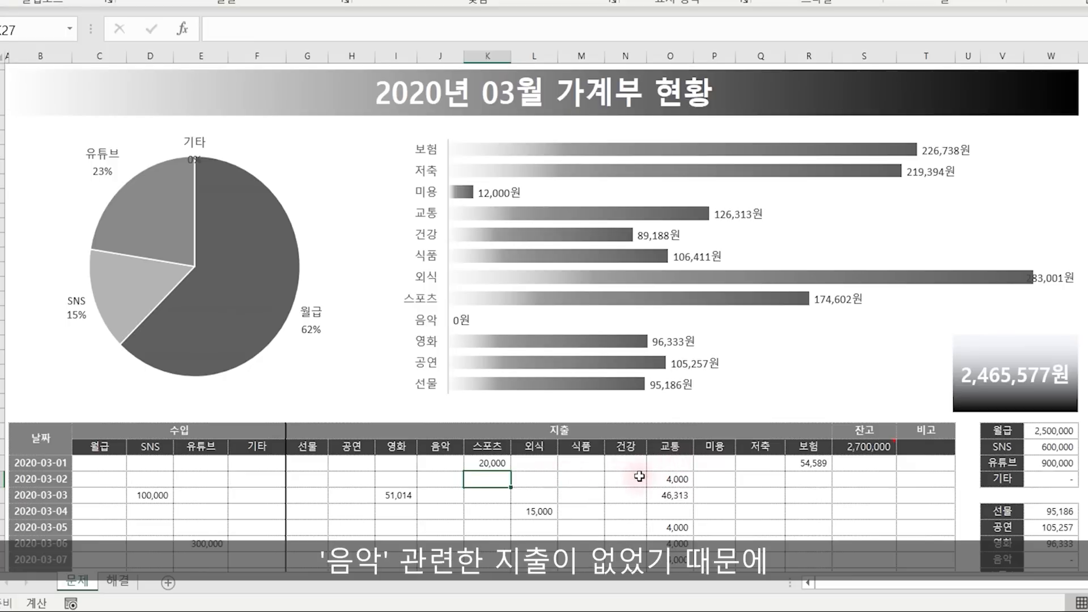
- Enter a 음악 expense of 30000 for 2020-03-05 and check the 음악 total in the summary table and the balance box
left_click(440, 527)
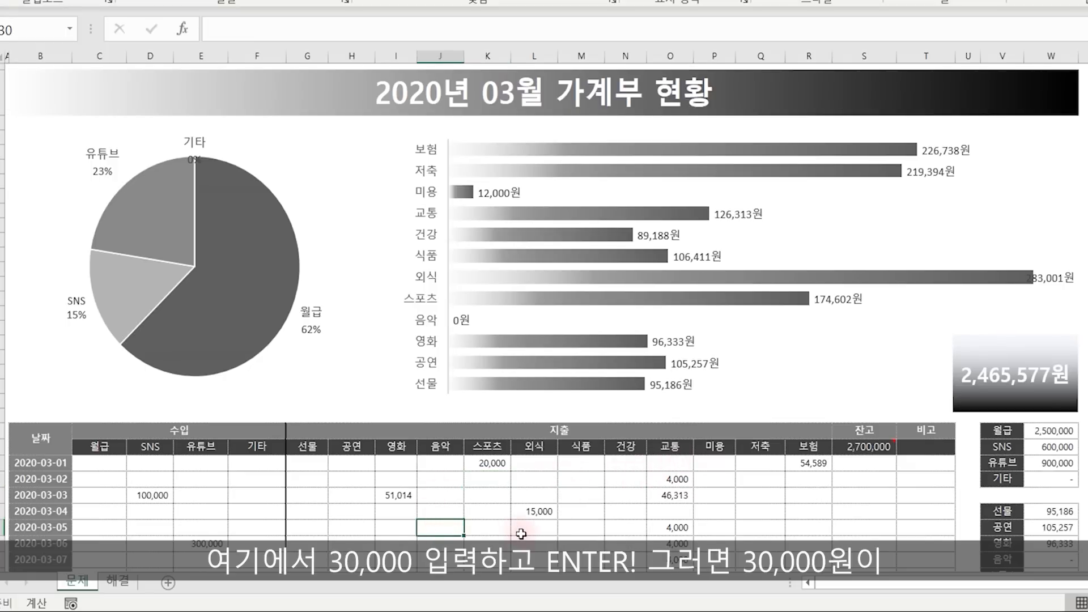
type("30000")
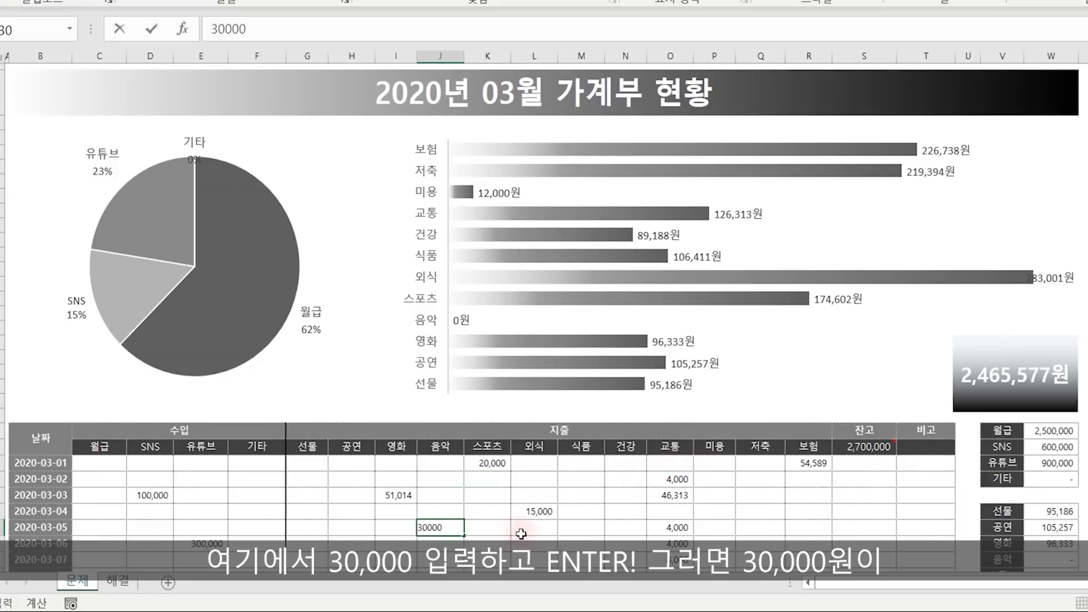
key("Return")
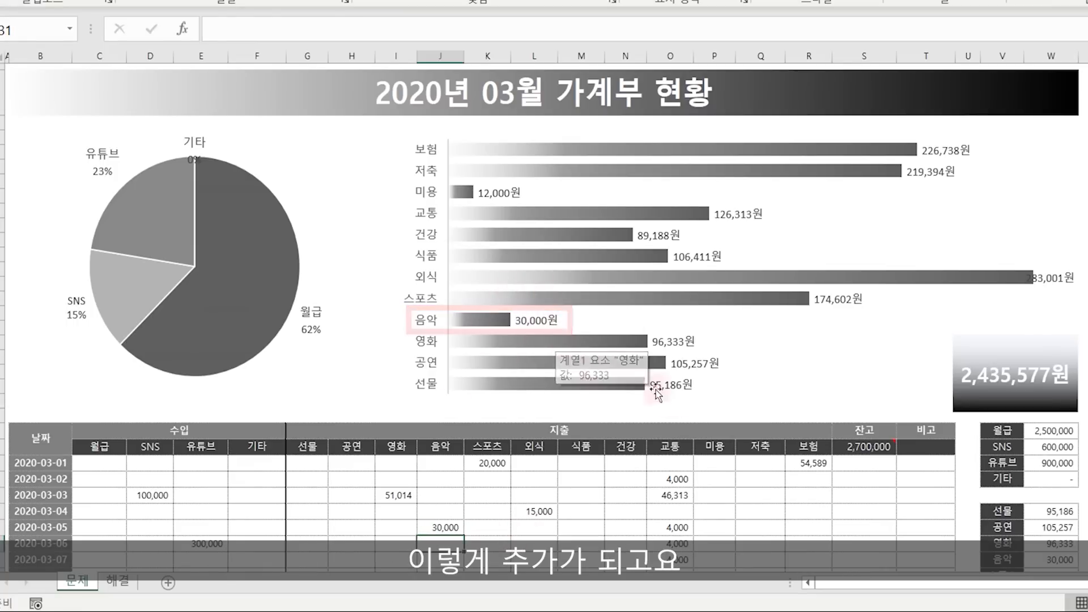
scroll(1002, 494, "down", 2)
scroll(1002, 494, "down", 1)
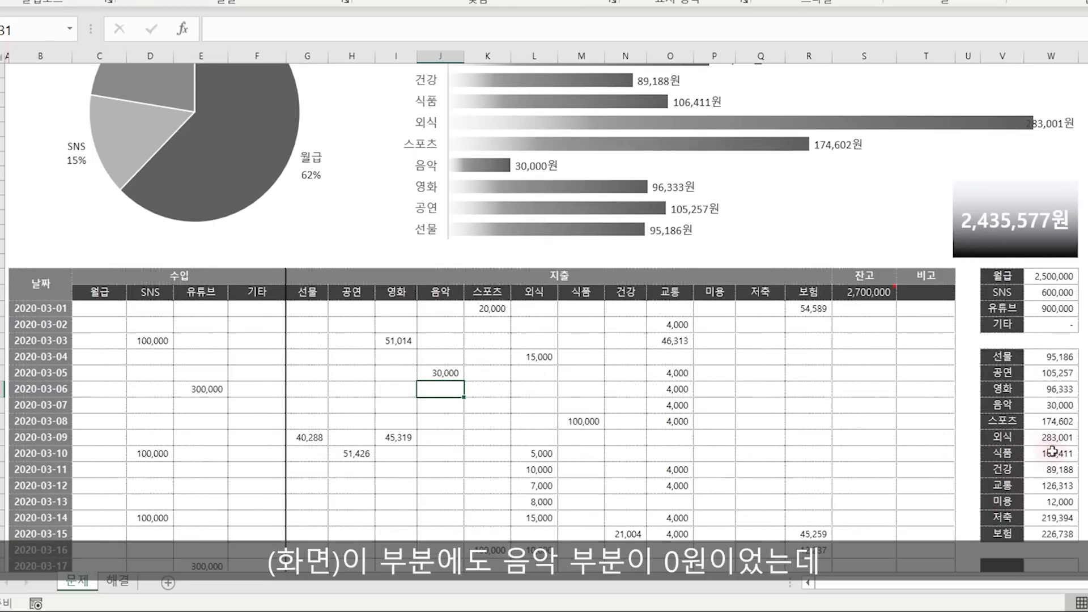
left_click(1051, 404)
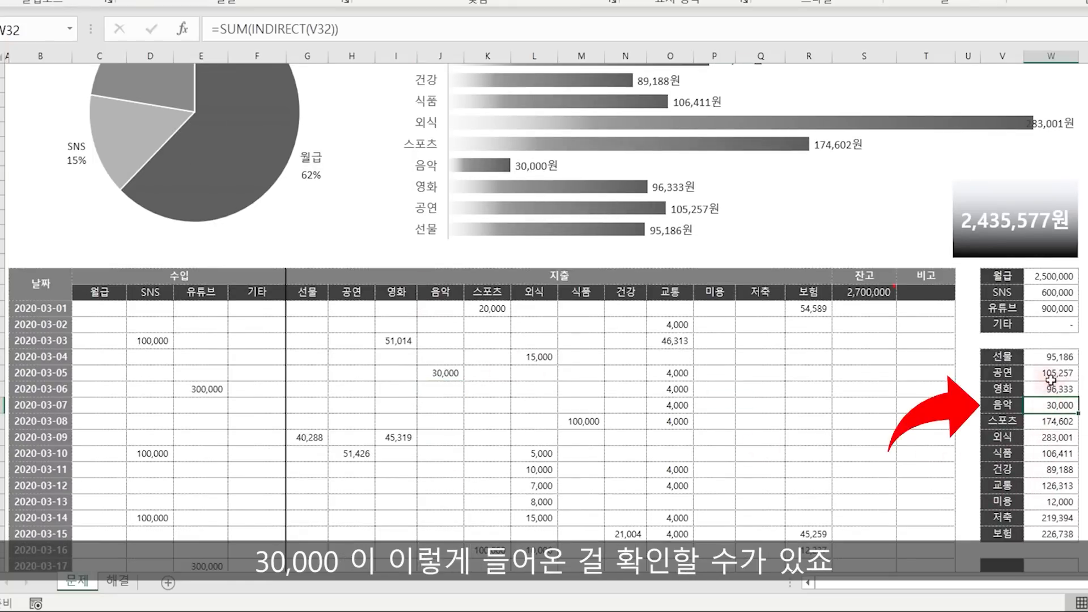
scroll(1043, 448, "up", 3)
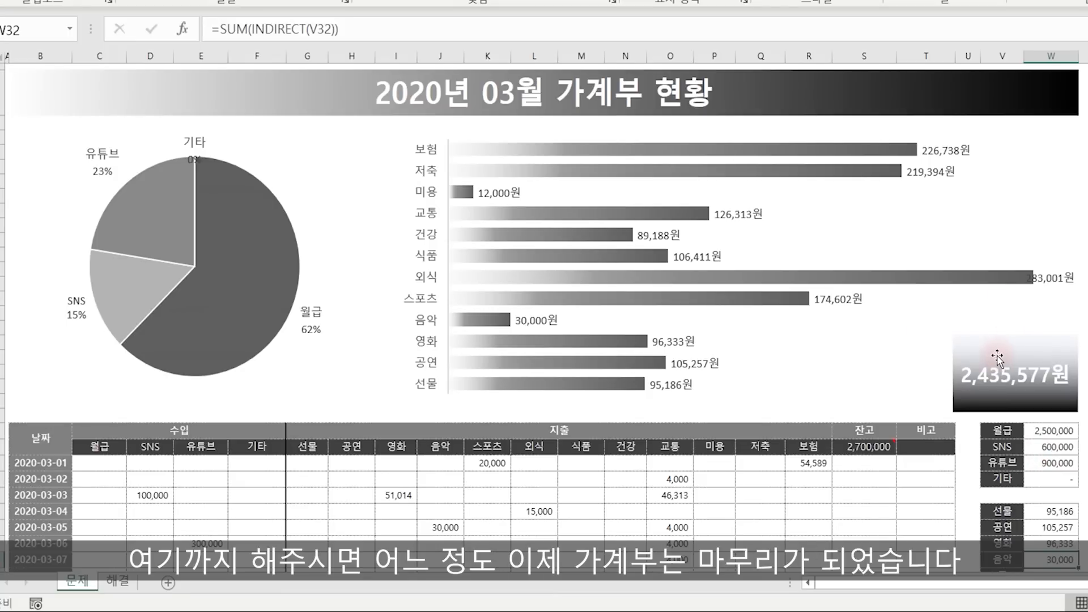
left_click(1083, 372)
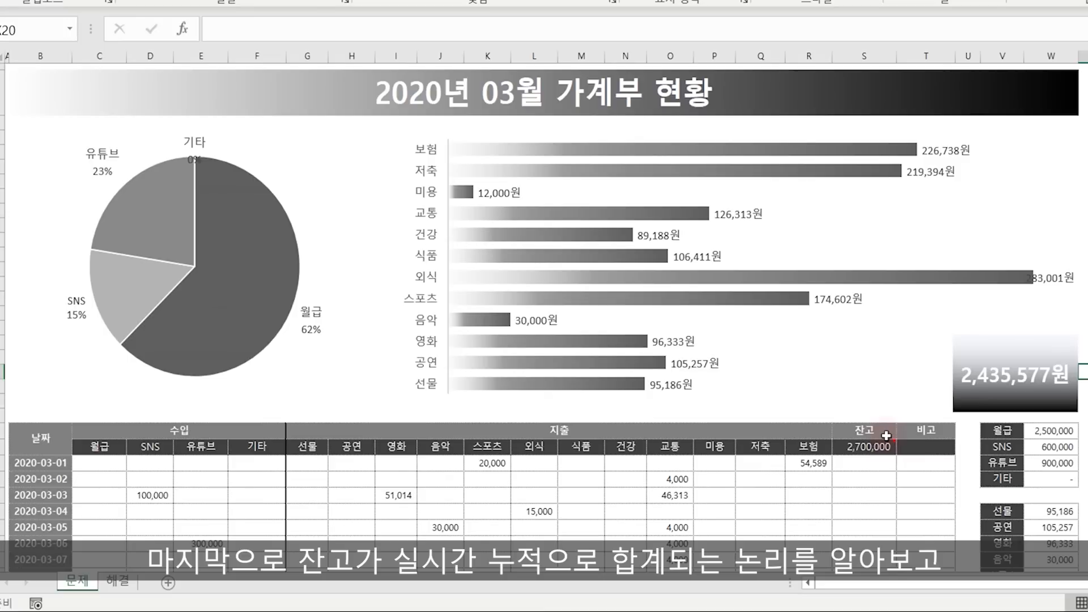
- Enter the running balance formula =S25+SUM(C26:F26)-SUM(G26:R26) in cell S26 of the 잔고 column
left_click(867, 462)
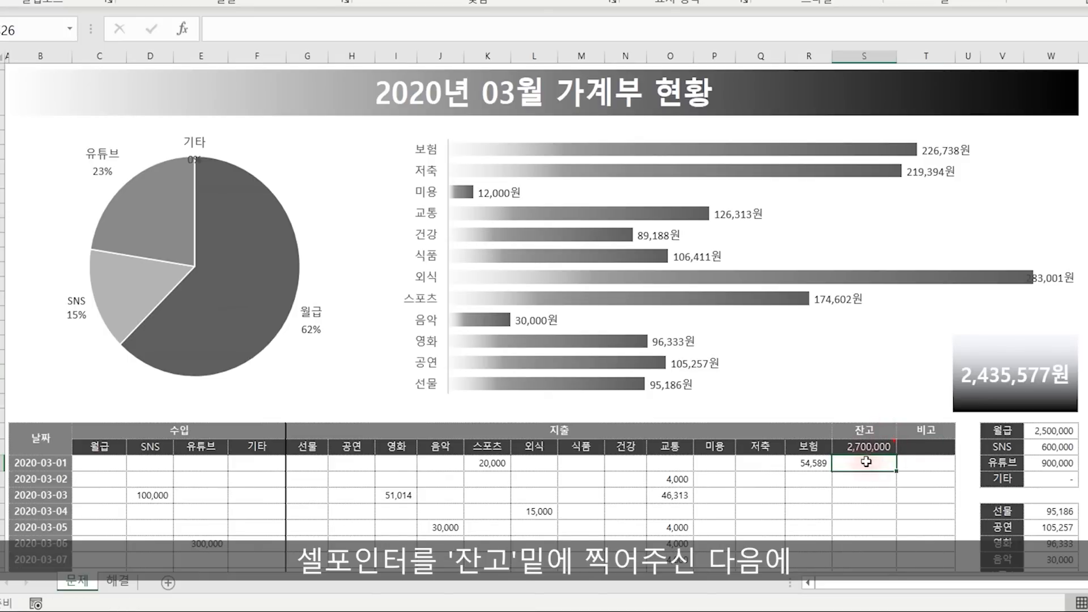
type("=")
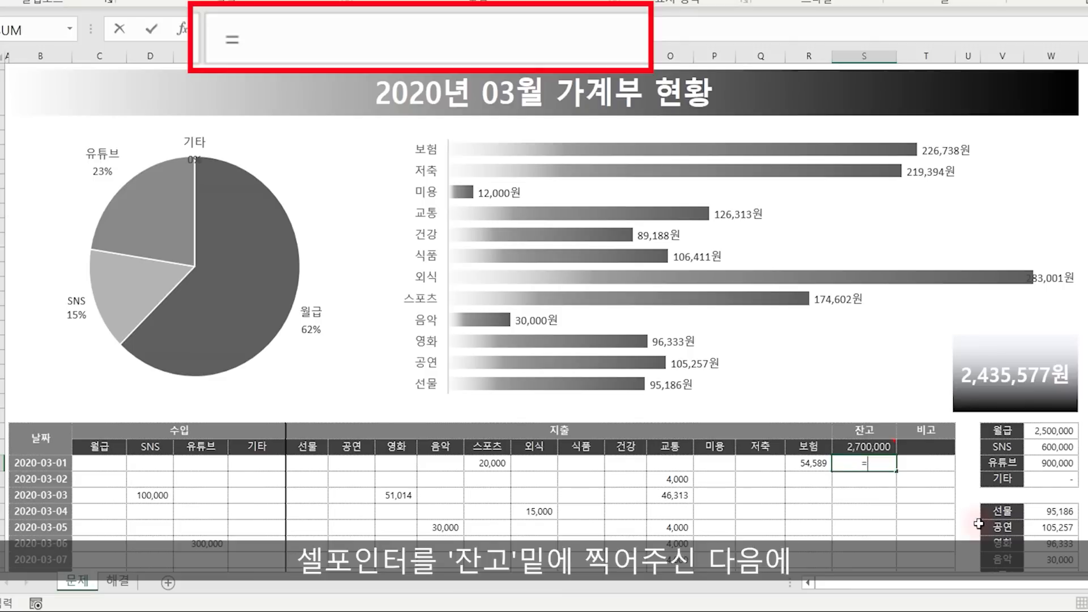
left_click(864, 447)
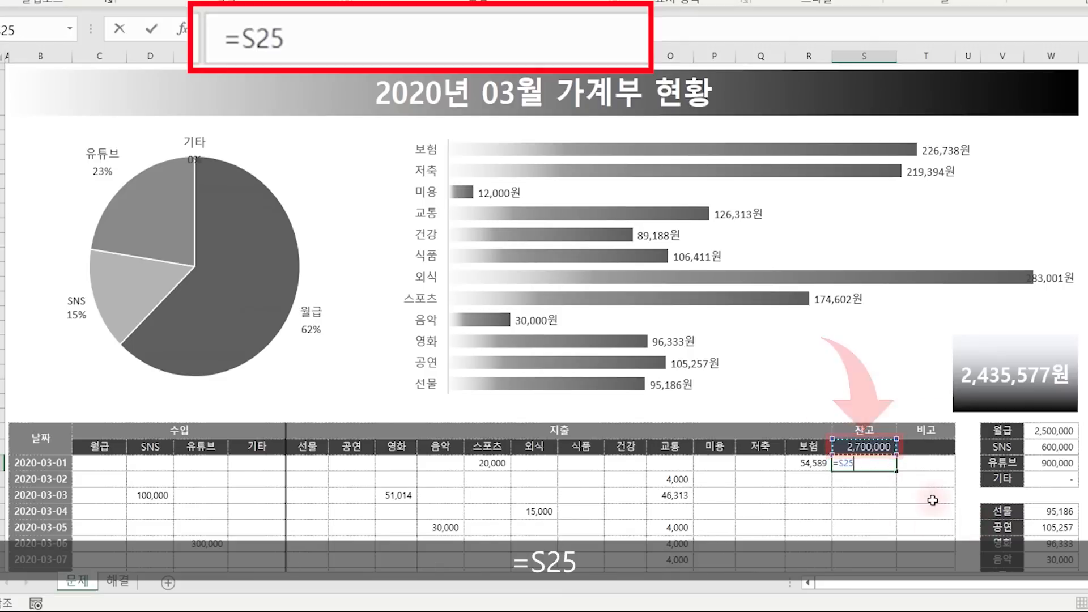
type("+sum(")
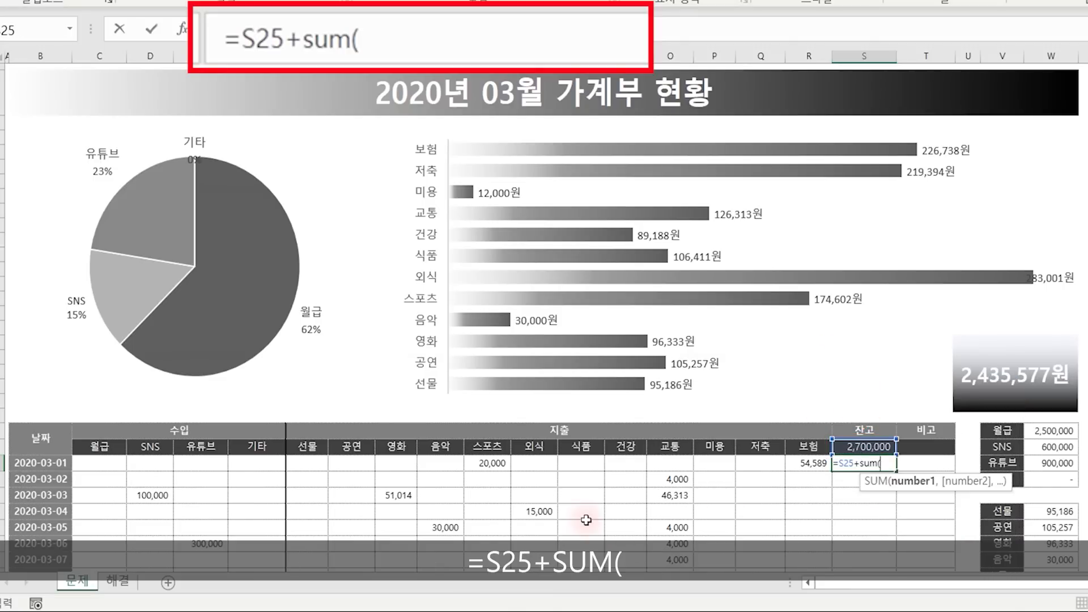
left_click(102, 463)
left_click_drag(147, 462, 238, 463)
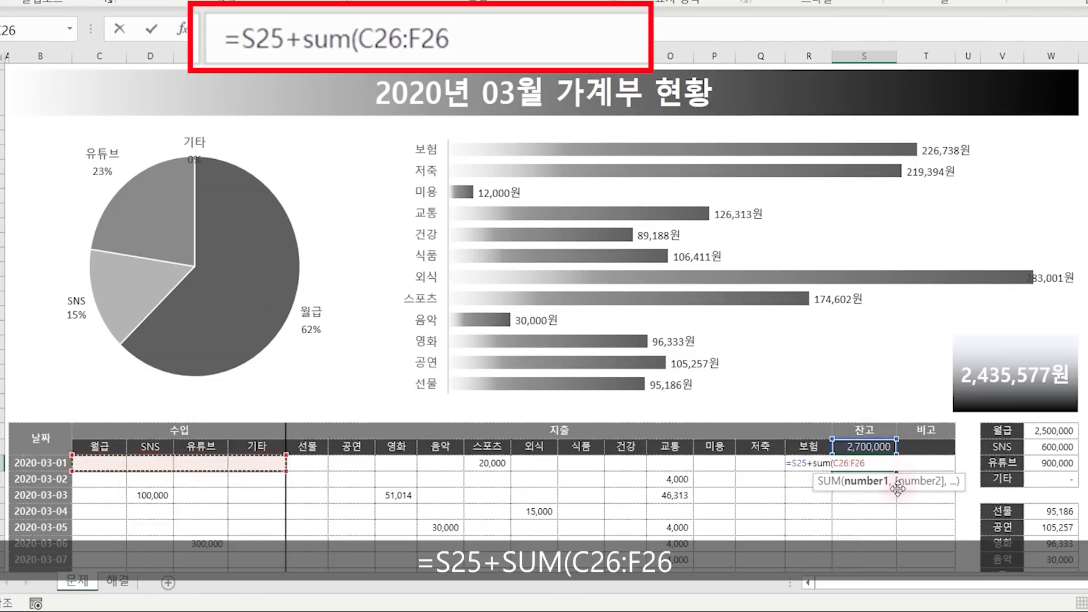
type(")-sum(")
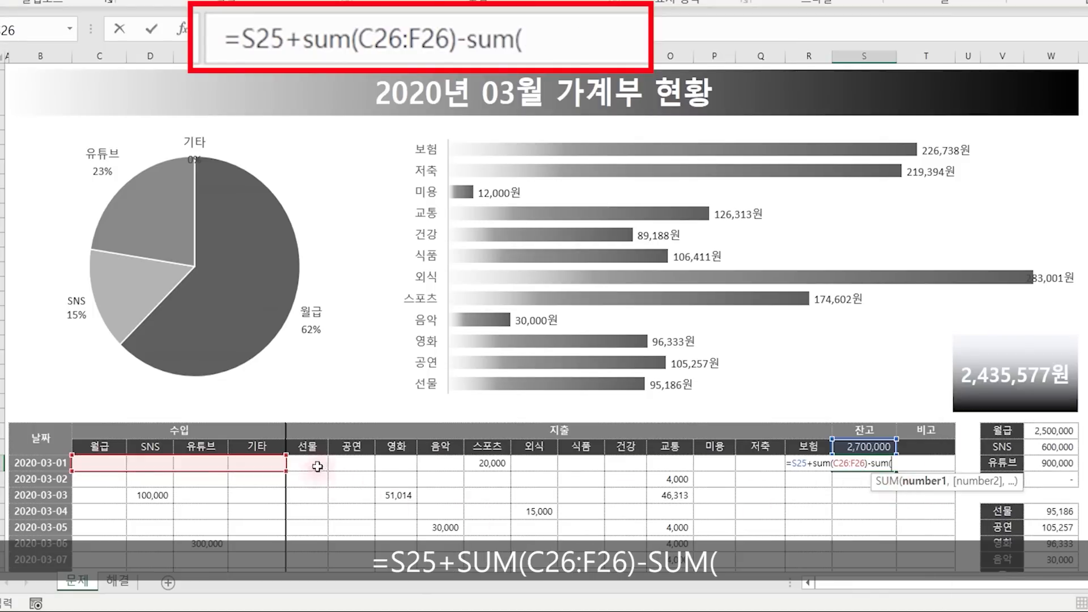
left_click_drag(307, 464, 806, 465)
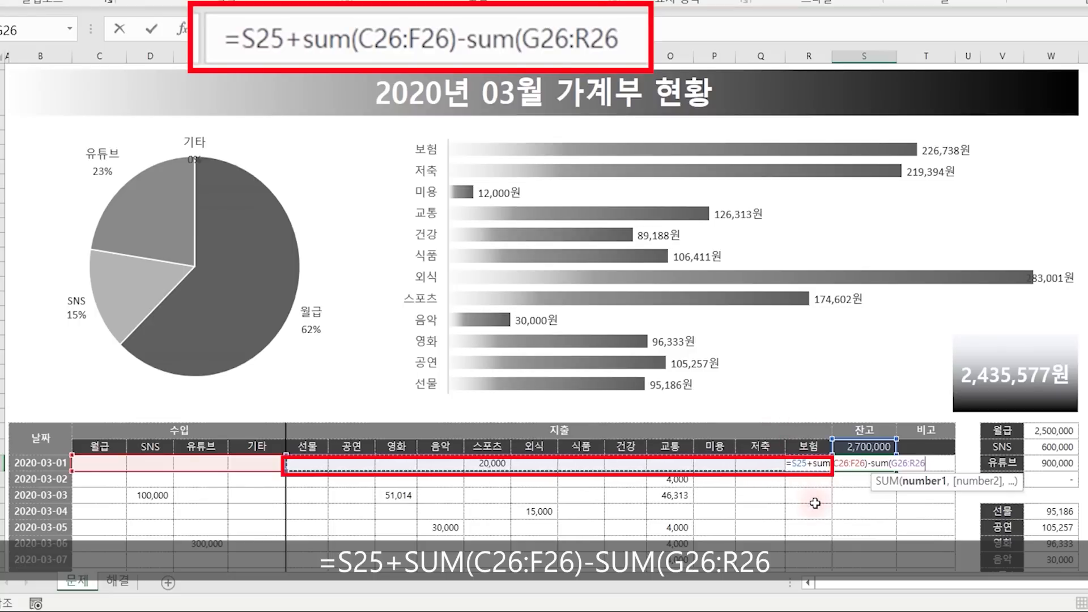
type(")")
key("Return")
key("Up")
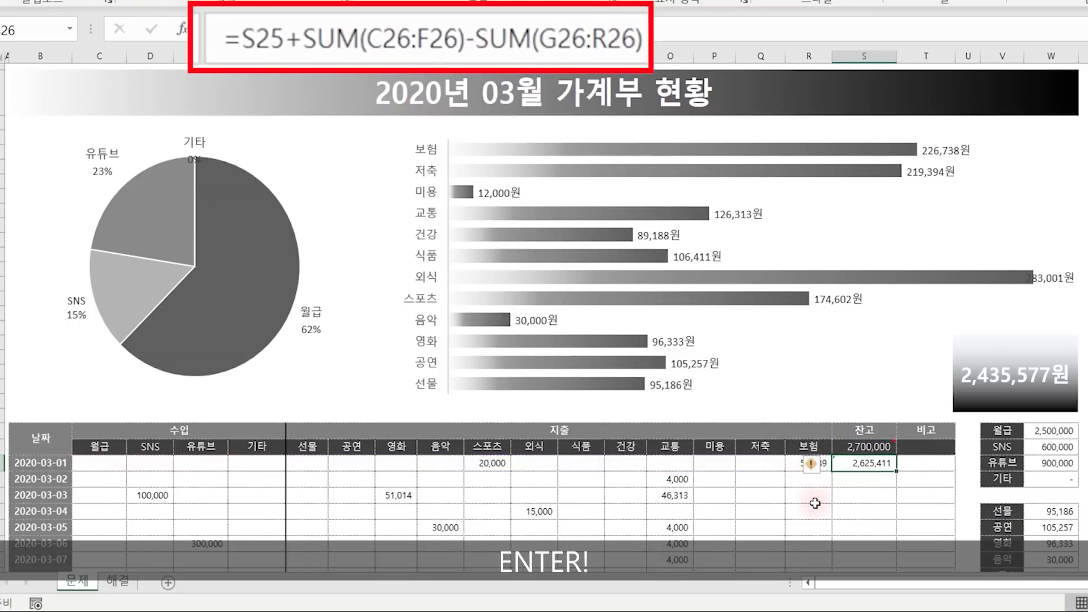
- Fill the running balance formula from S26 down the 잔고 column through 2020-03-31
double_click(897, 472)
scroll(853, 234, "down", 5)
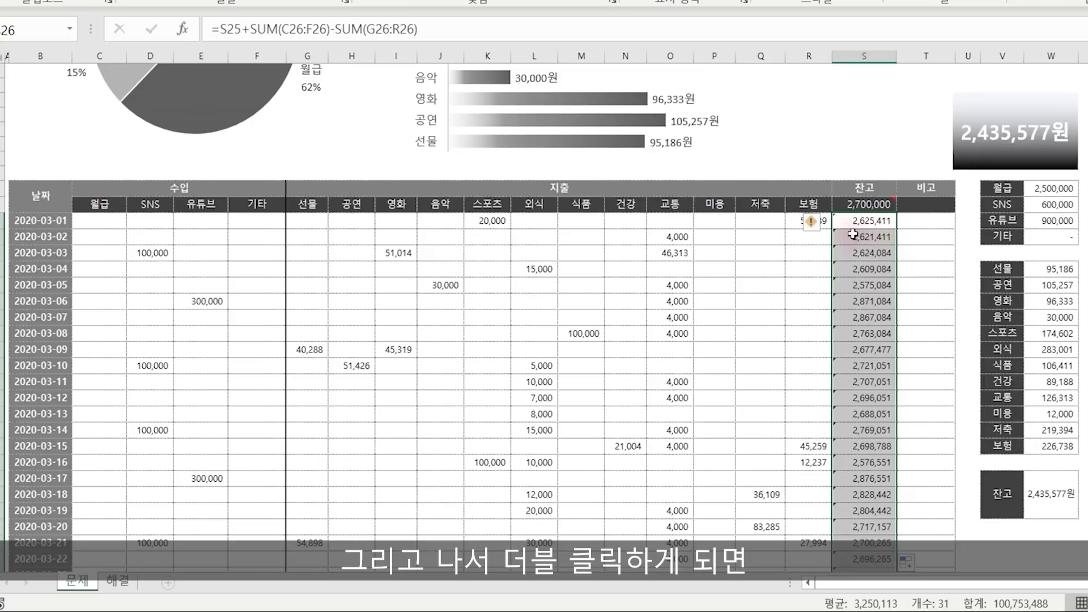
scroll(894, 253, "down", 7)
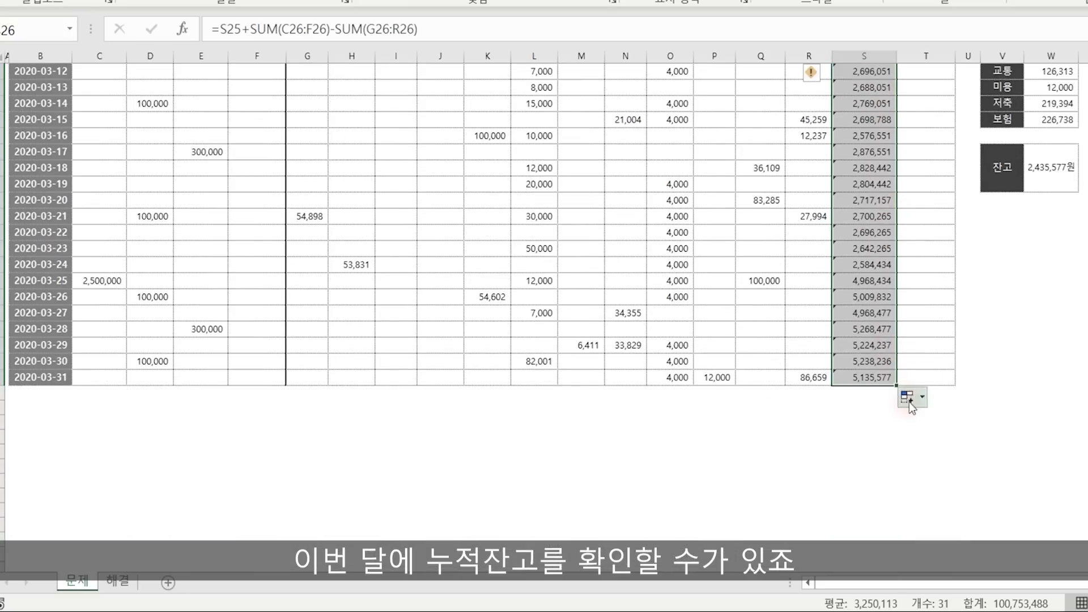
- Compare the final cumulative balance in S56 and the carried-over balance in S25 with the monthly balance in W42 and the balance box
left_click(894, 379)
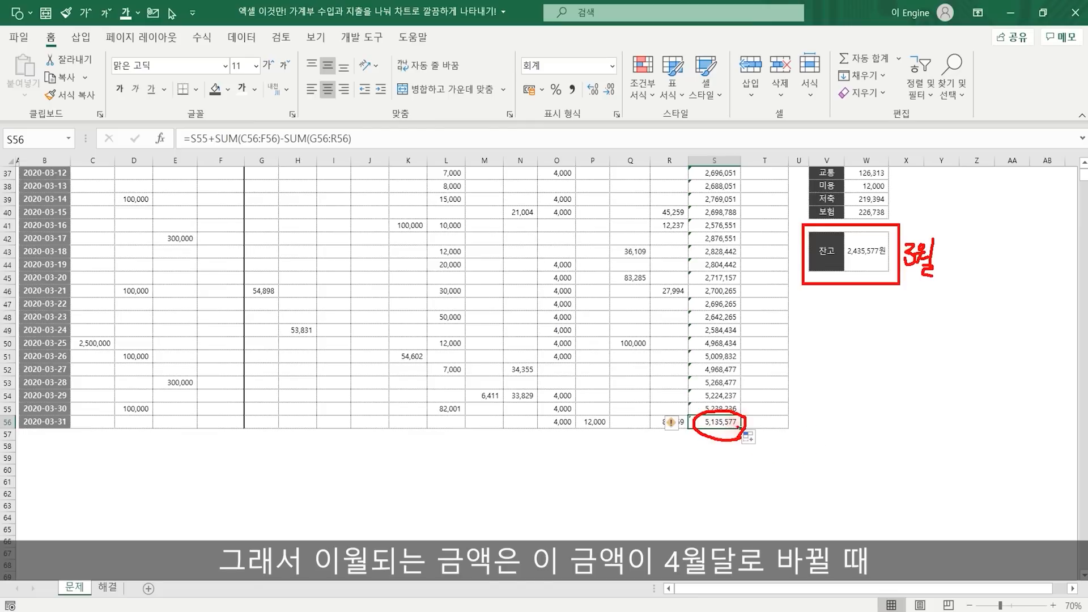
left_click_drag(739, 429, 826, 443)
key("Escape")
scroll(723, 396, "up", 9)
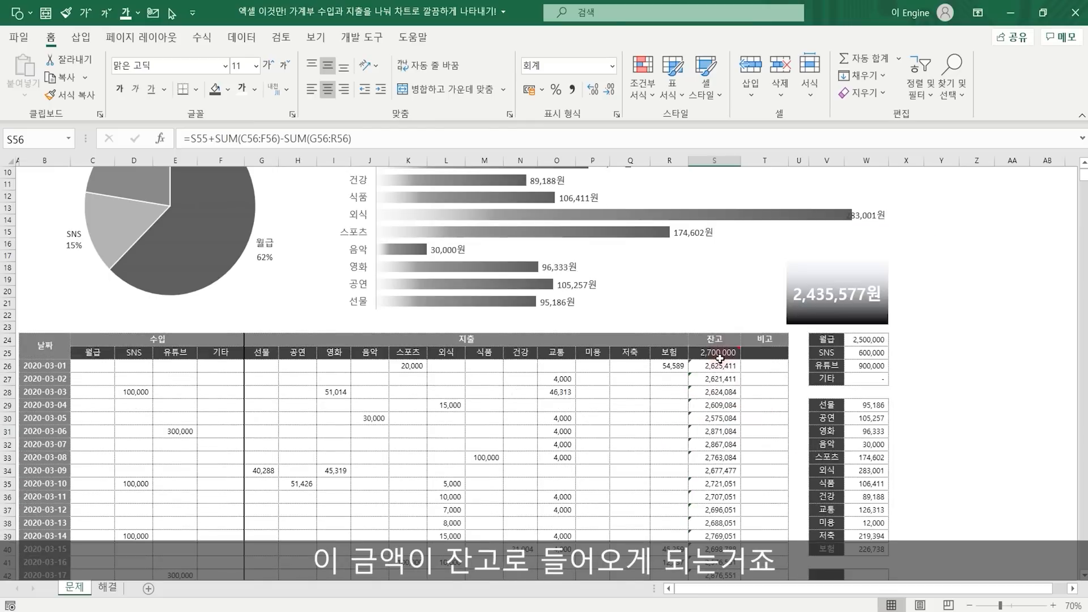
left_click(720, 355)
scroll(743, 442, "down", 1)
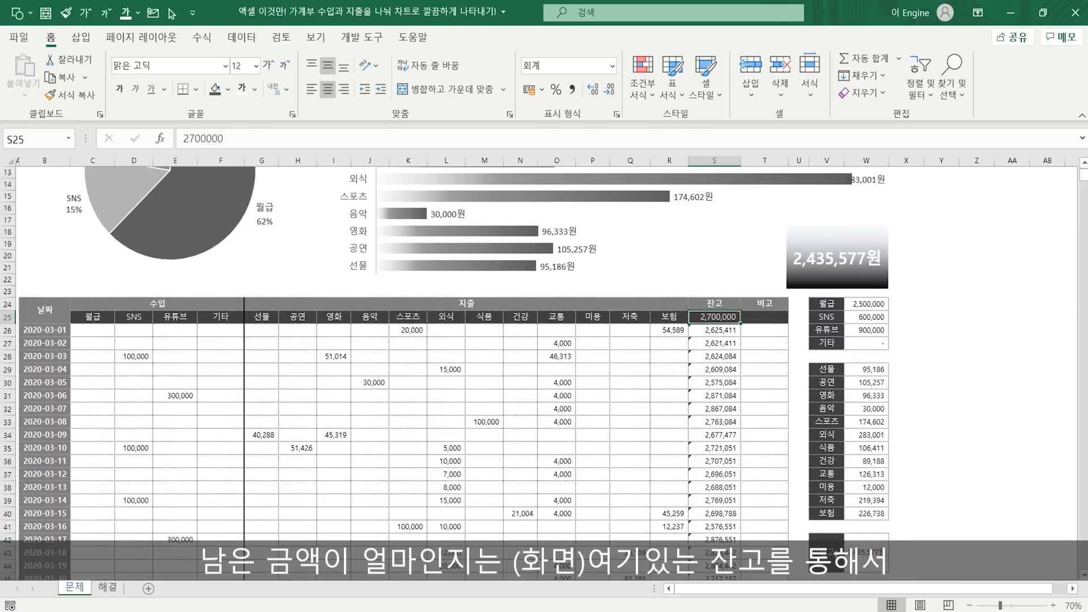
left_click(866, 553)
left_click(936, 518)
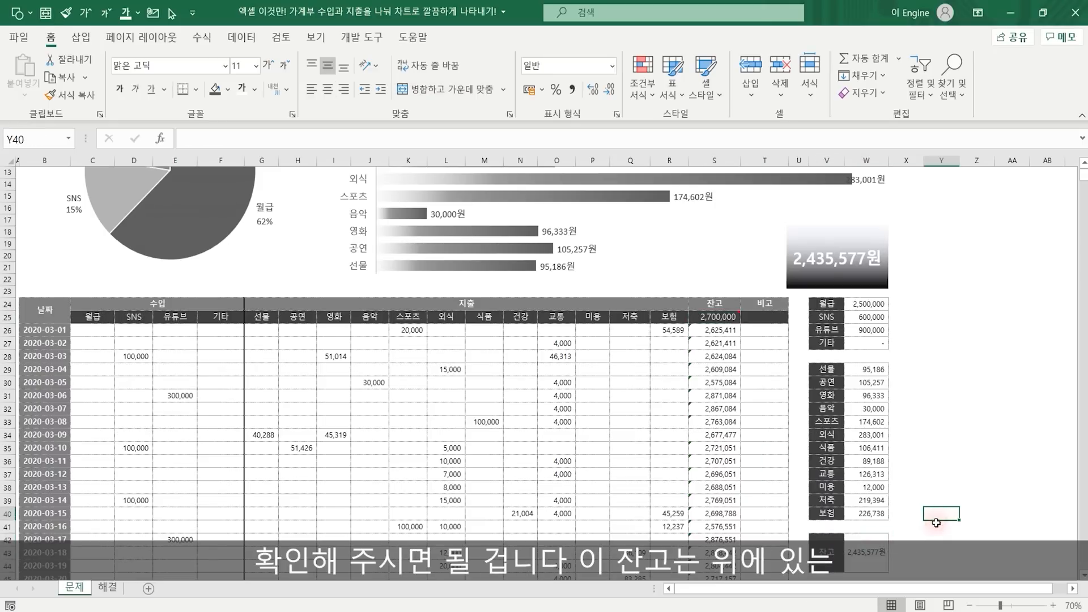
left_click(867, 553)
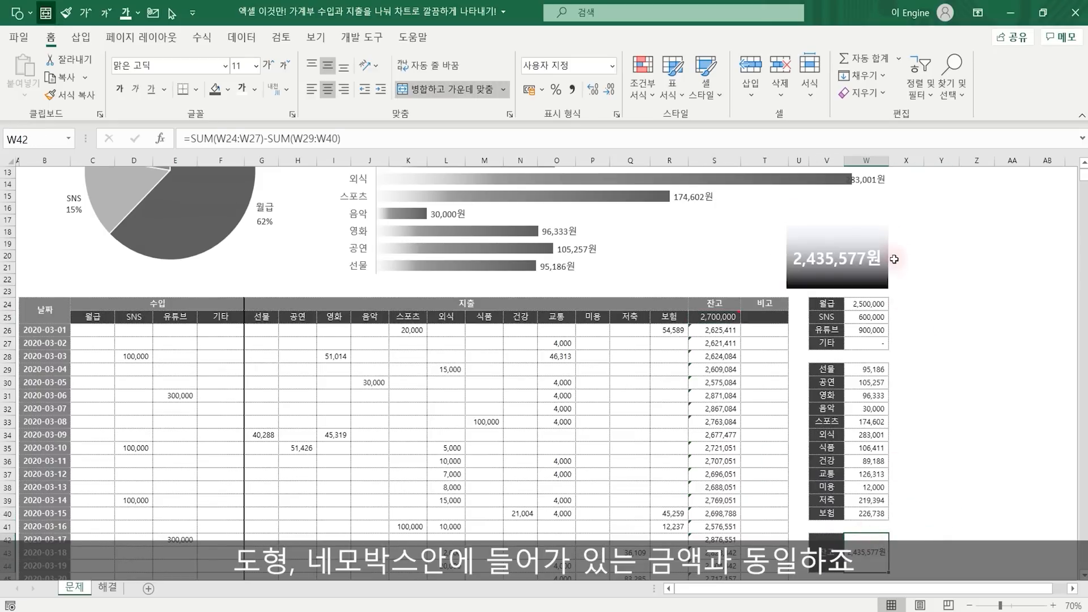
left_click(940, 447)
scroll(748, 469, "down", 6)
left_click(735, 484)
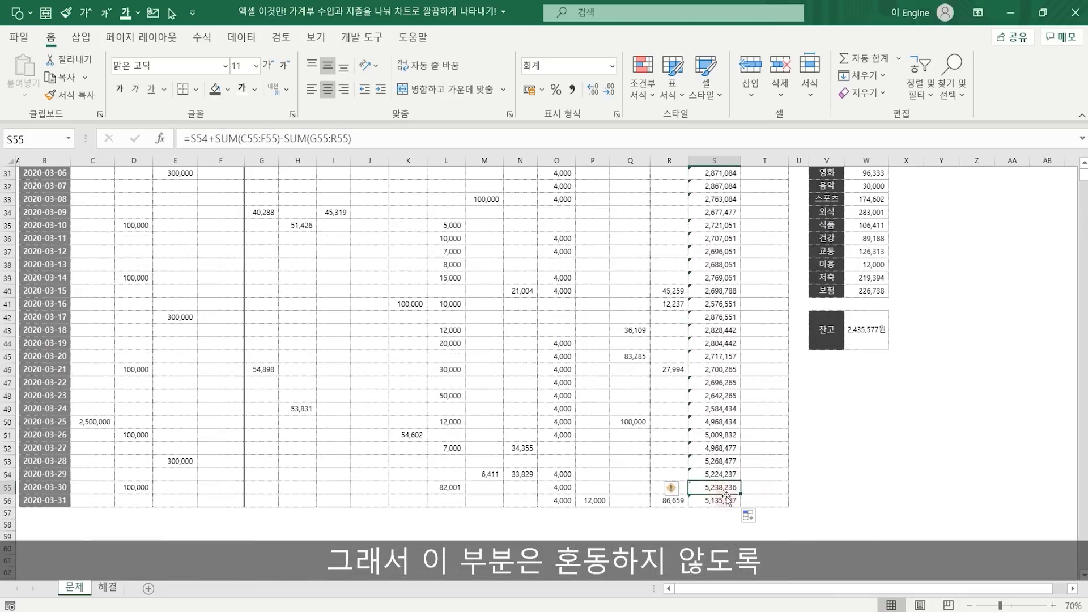
left_click(737, 498)
scroll(743, 499, "up", 10)
left_click(973, 441)
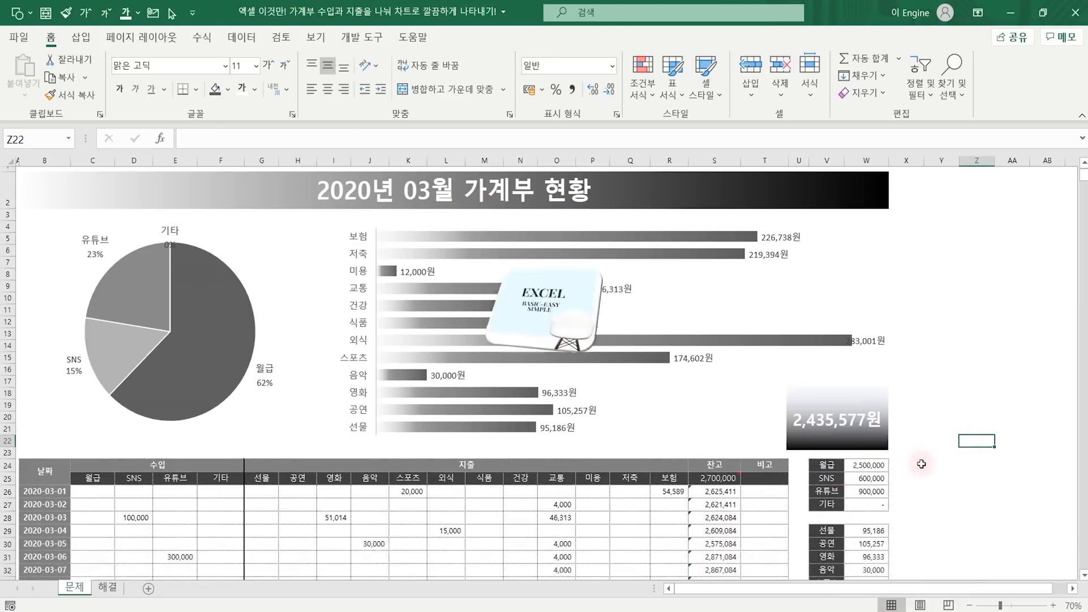